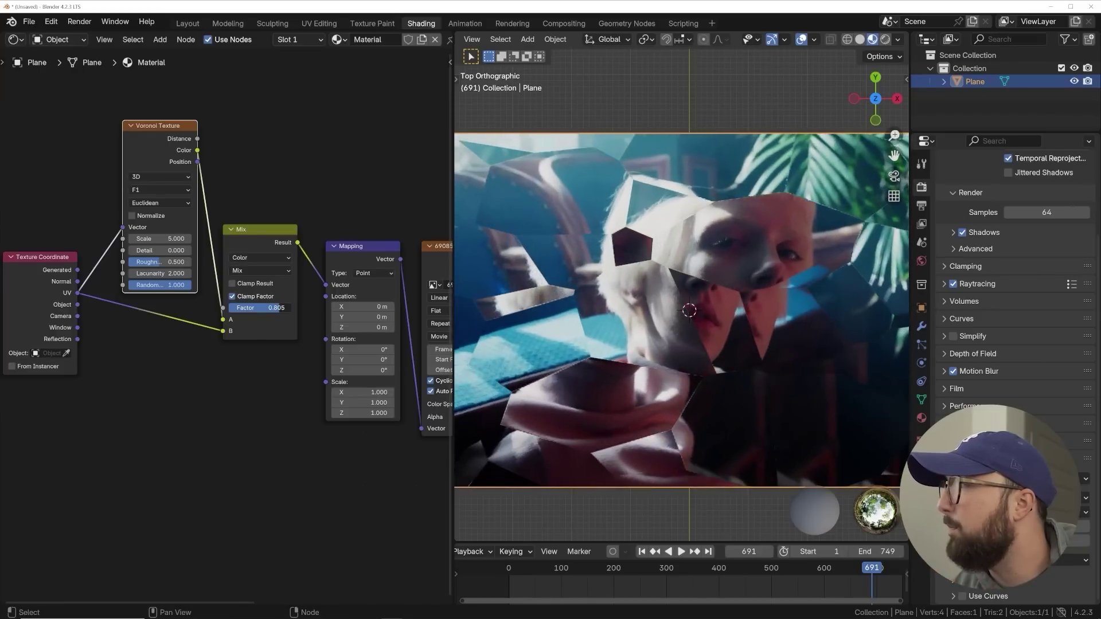
Adjust the distortion nodes: set the Mix factor to 0.801, the Mapping X location to 0.06 m and the 4D Voronoi W to 0.98
drag(279, 308, 278, 308)
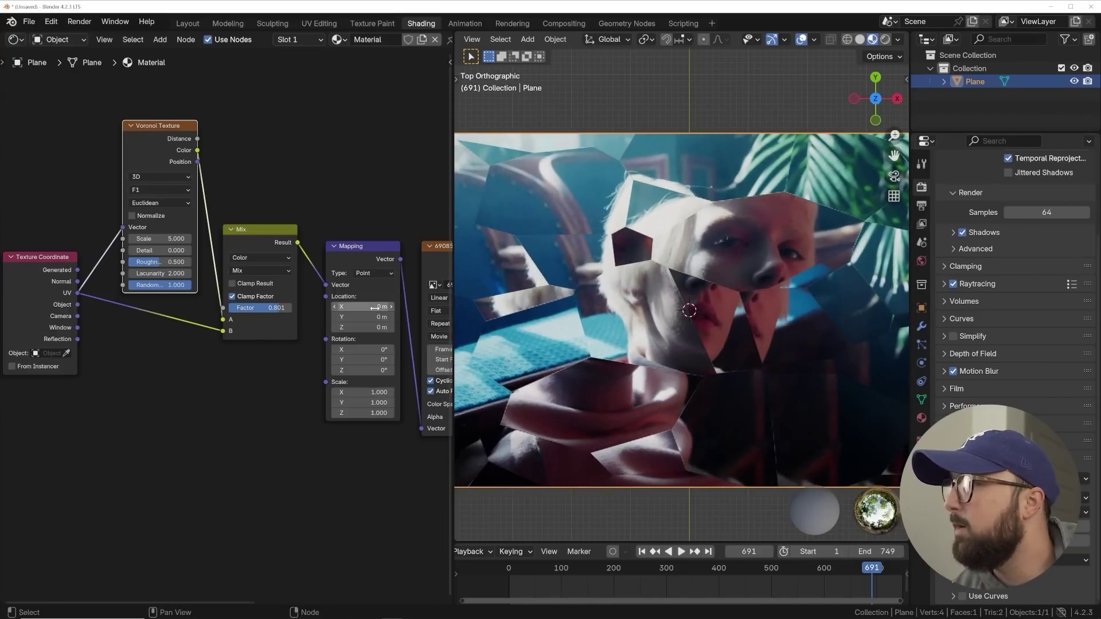
drag(361, 307, 367, 306)
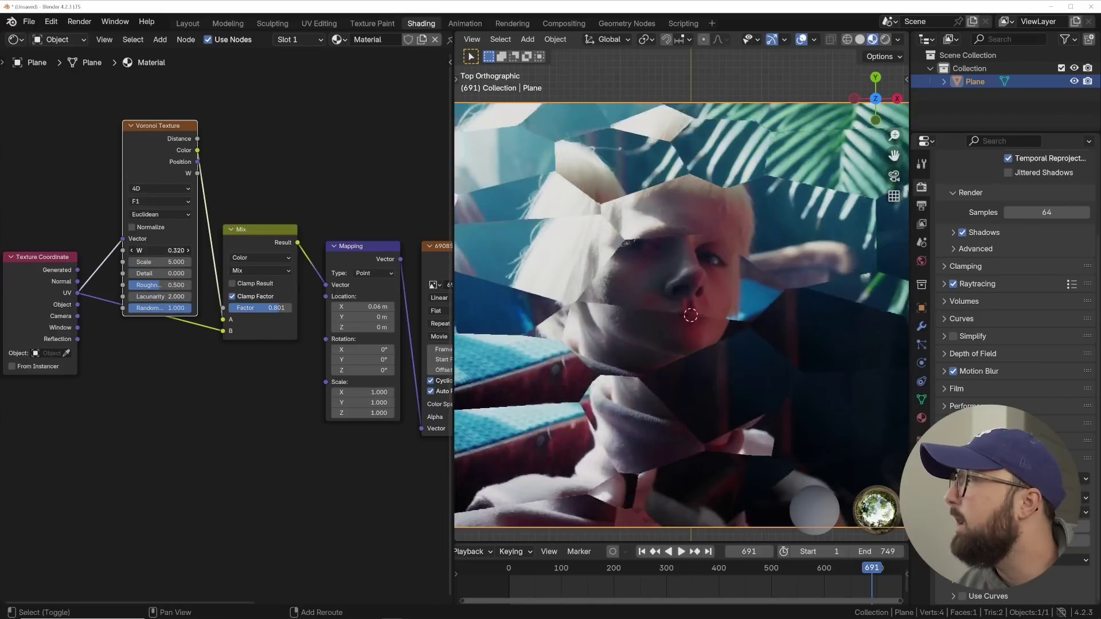
drag(161, 250, 188, 251)
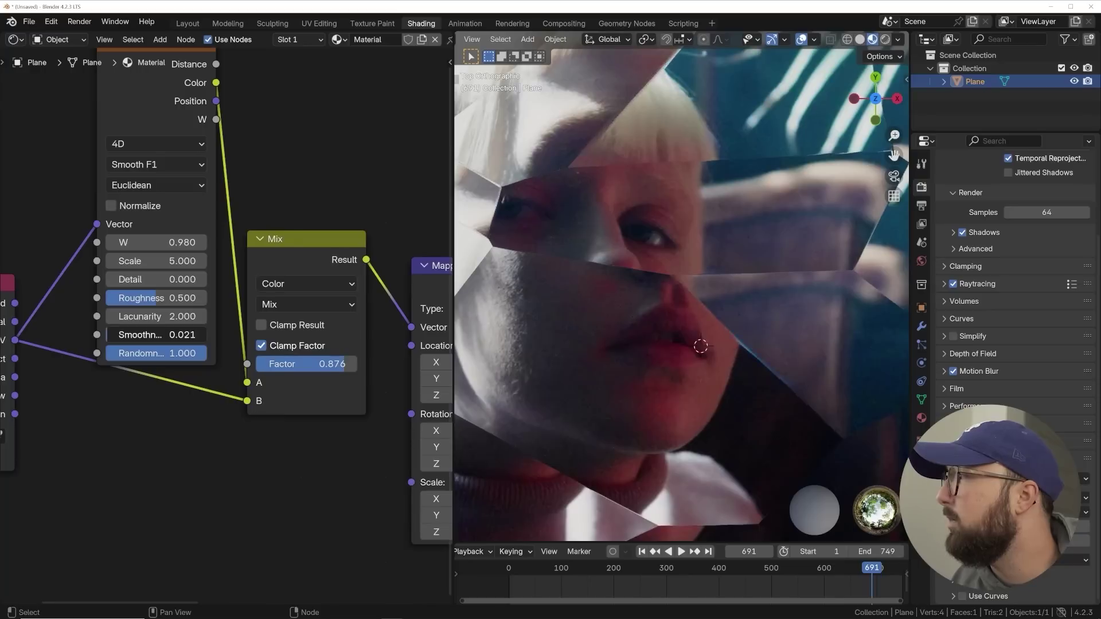
drag(150, 335, 158, 335)
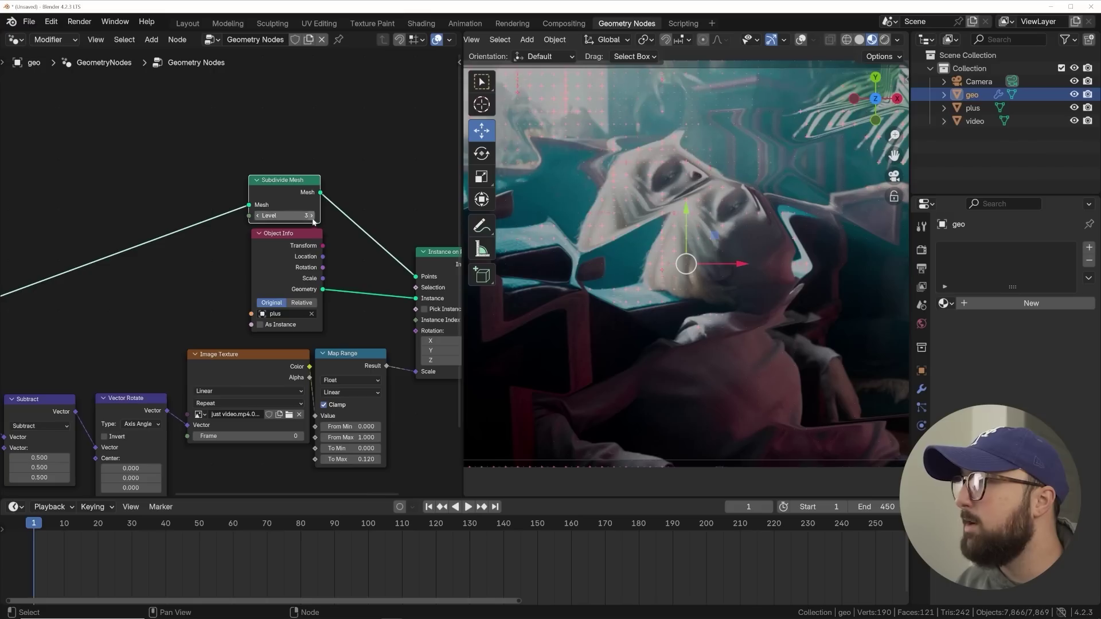
Raise the Subdivide Mesh node's level and play back the animation with the glowing plus pattern
click(312, 215)
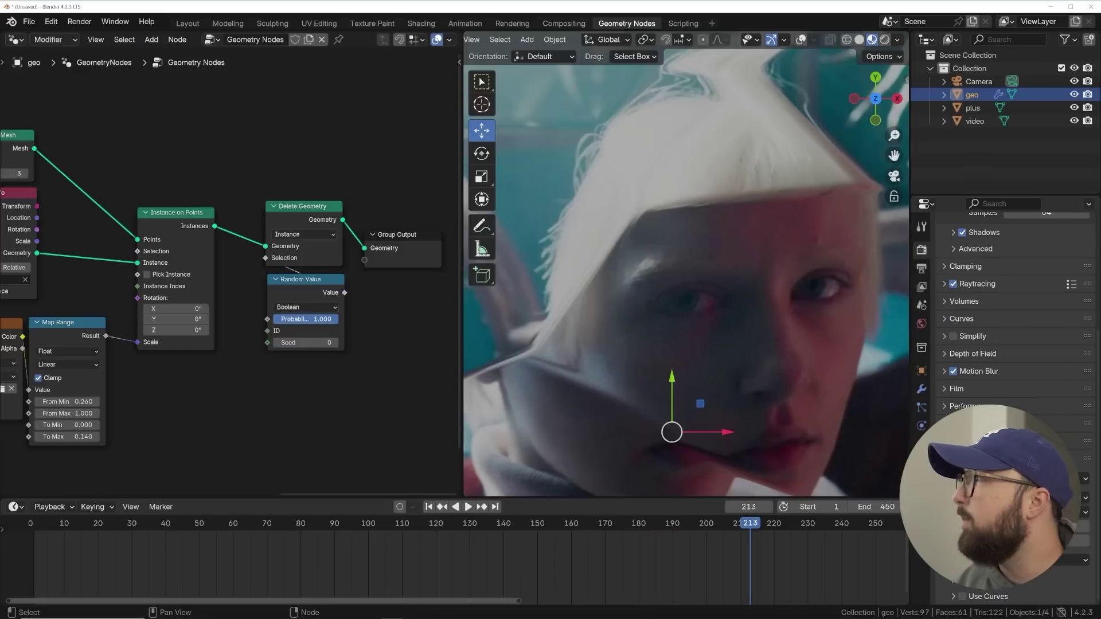
mouse_move(297, 322)
mouse_down()
mouse_move(310, 321)
mouse_move(298, 325)
mouse_up()
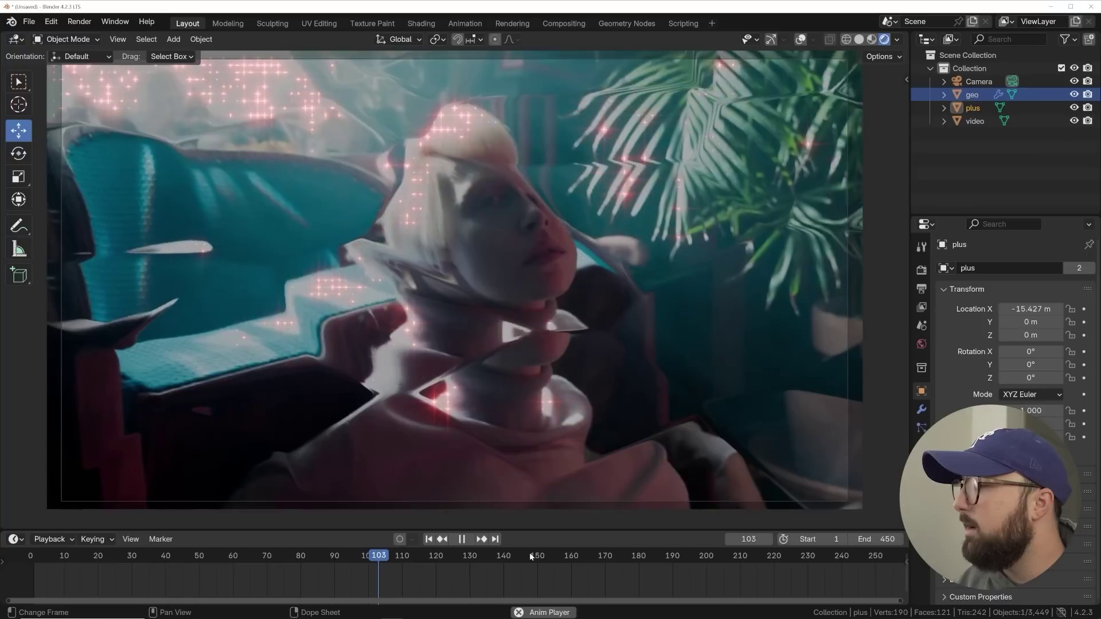
key(space)
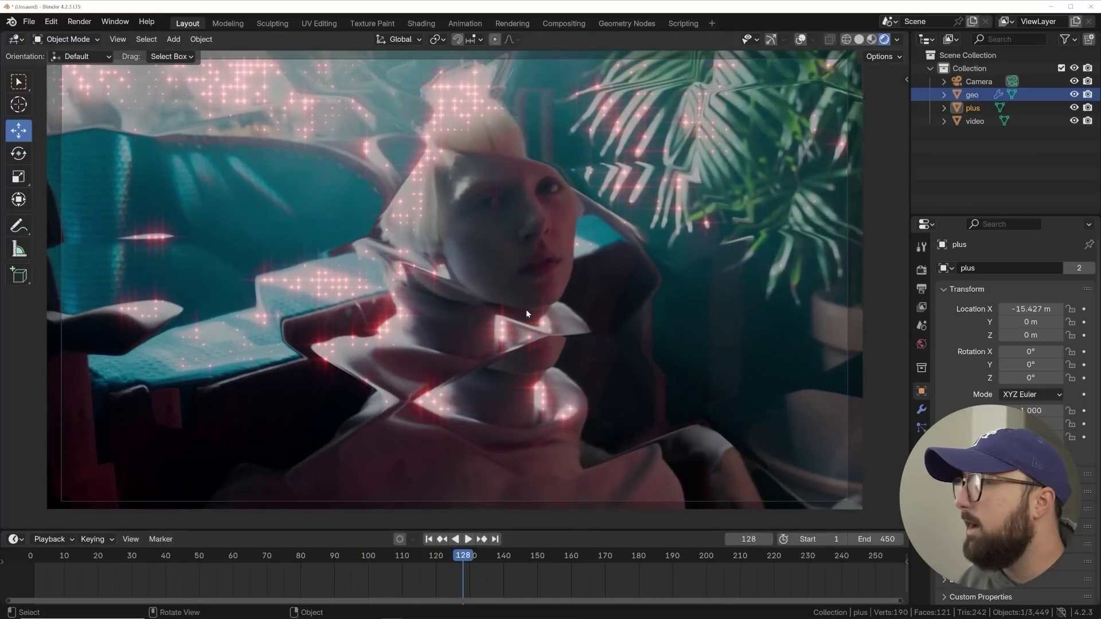
key(space)
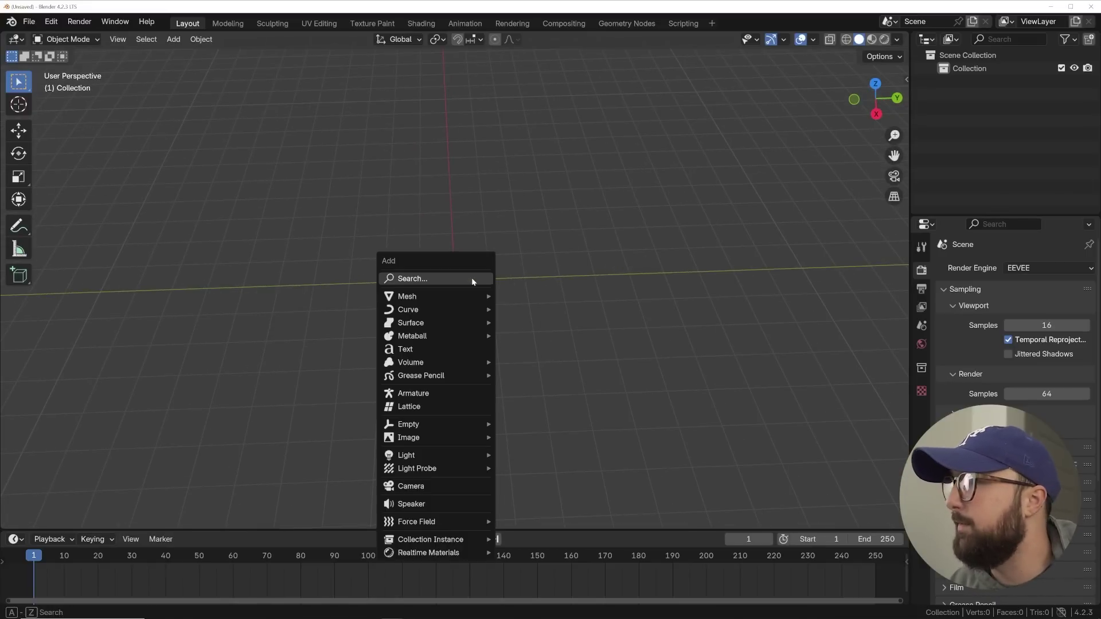
Add a mesh plane and set its scale to 16 in X and 9 in Y
mouse_move(476, 297)
click(544, 295)
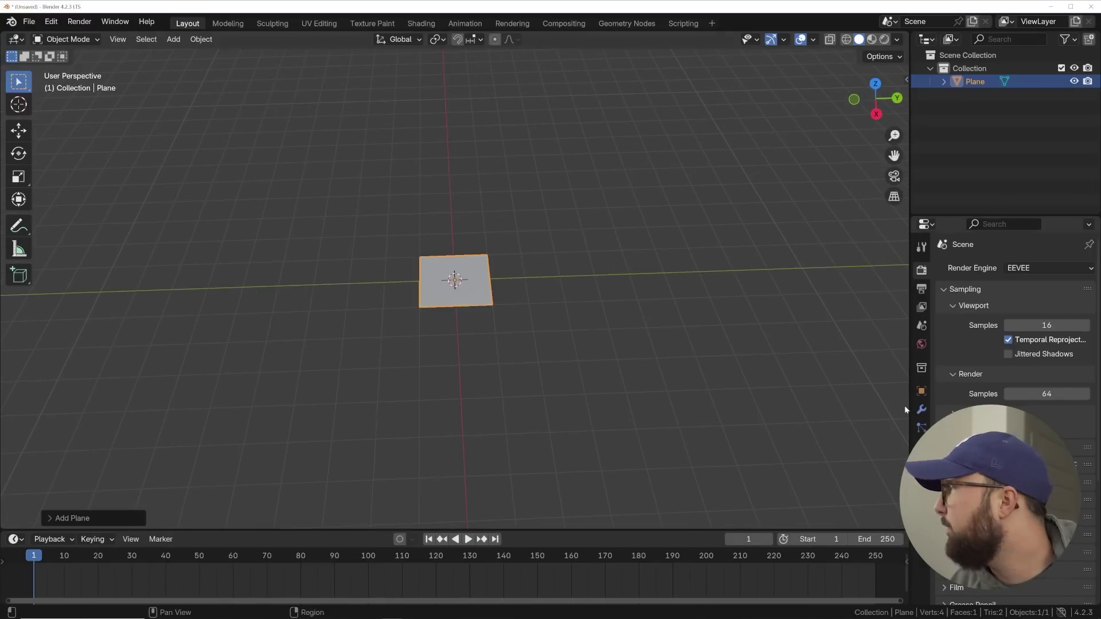
click(921, 392)
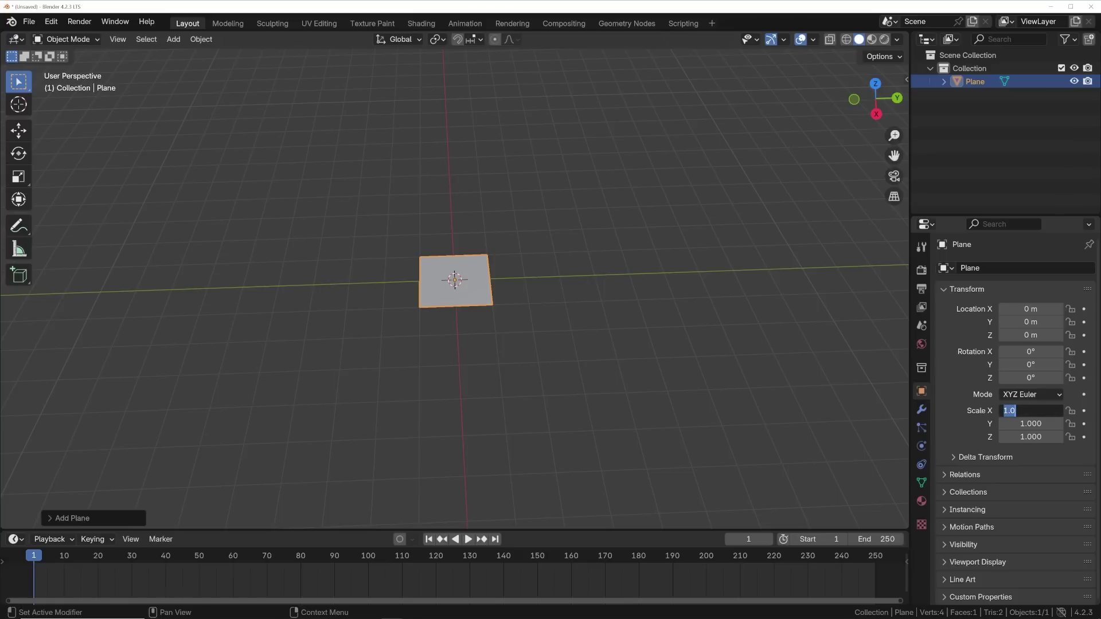
text(6)
key(Return)
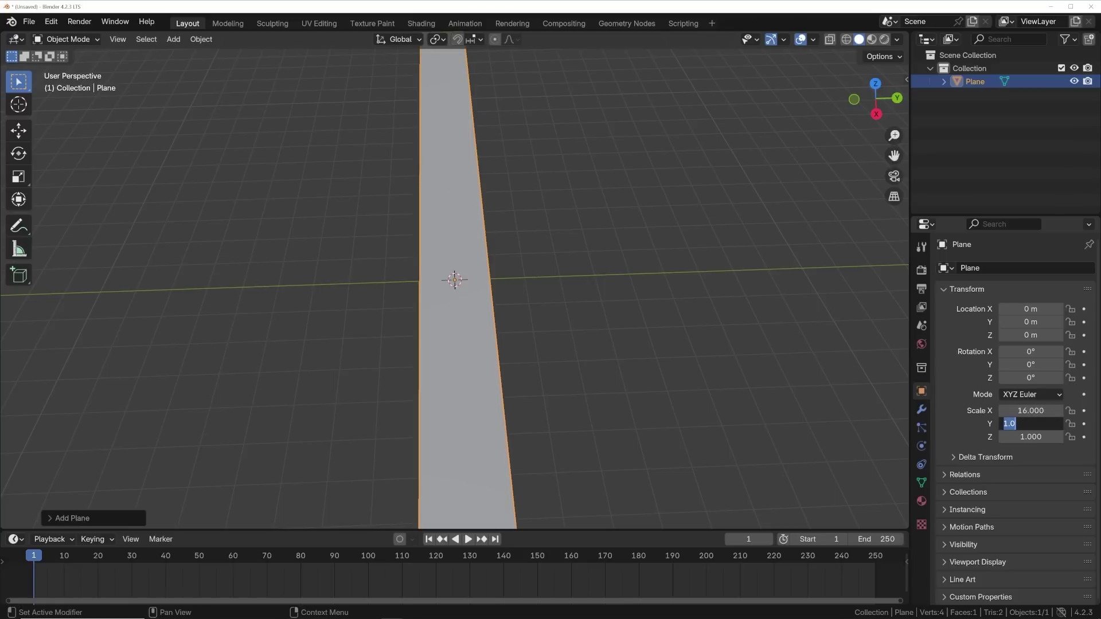
text(9)
key(Return)
Scale the whole plane down uniformly to an X scale of about 5.34
scroll(271, 216, down, 5)
middle_drag(270, 216, 477, 292)
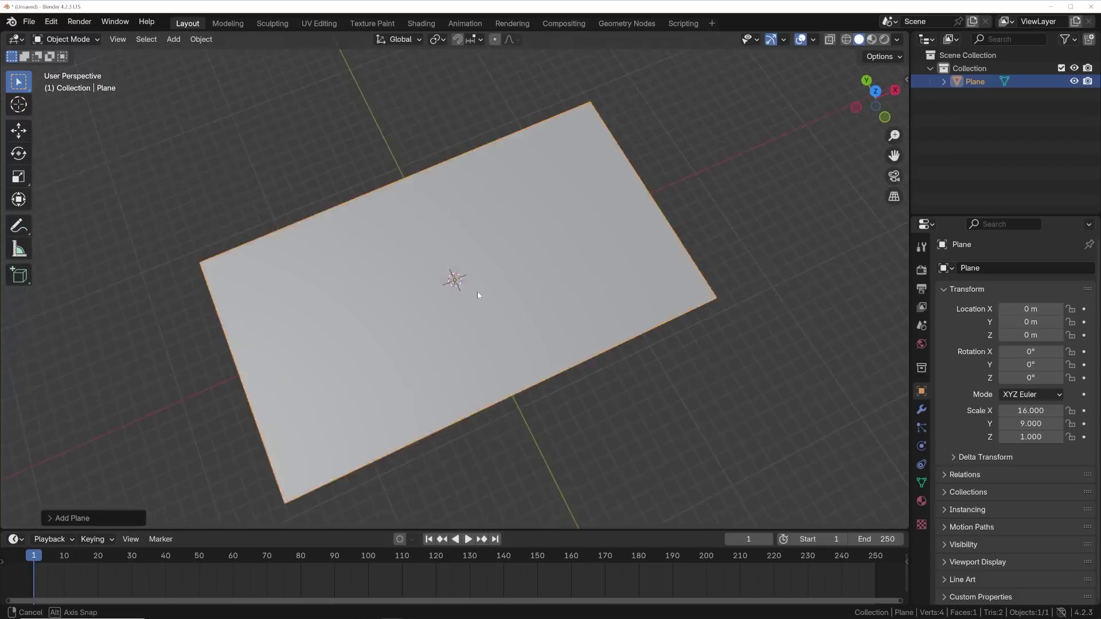
key(grave)
click(461, 219)
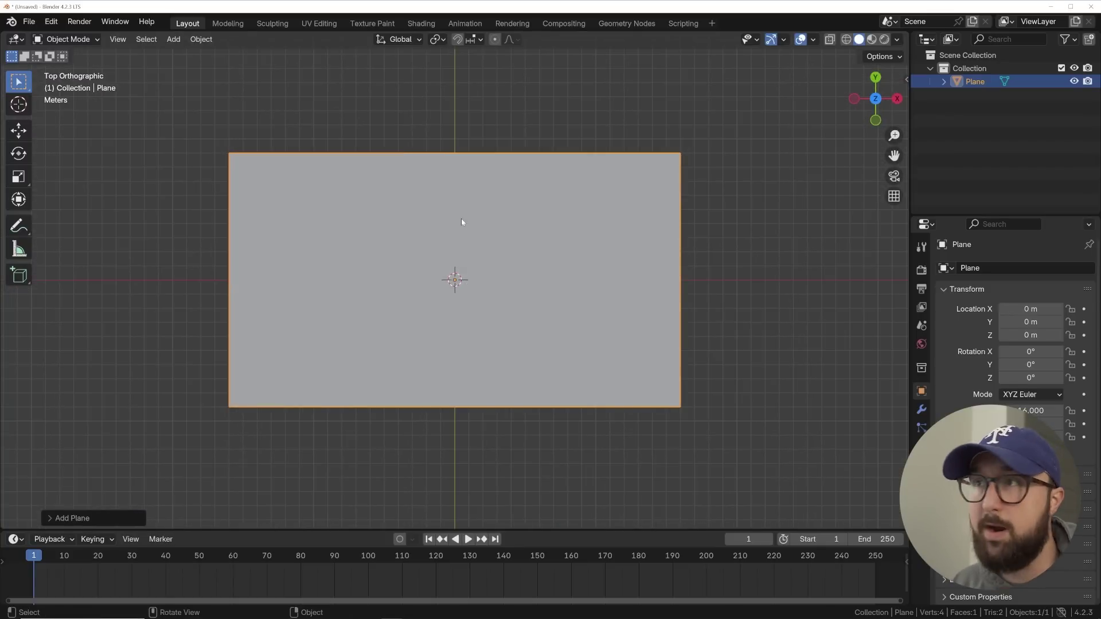
middle_drag(462, 222, 480, 285)
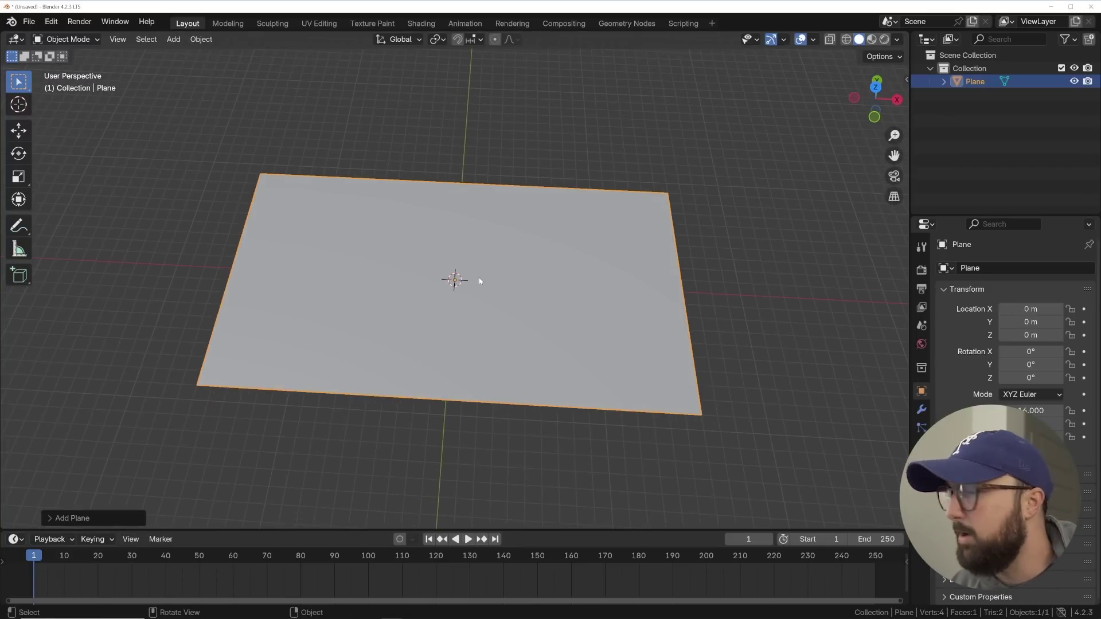
key(s)
click(526, 274)
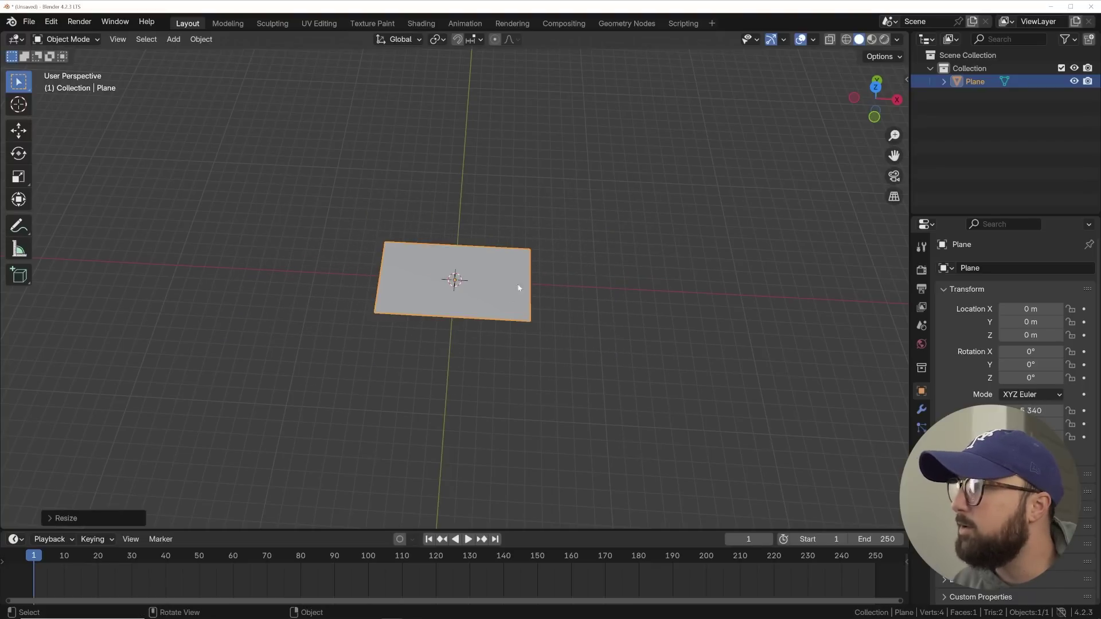
key(KP_Decimal)
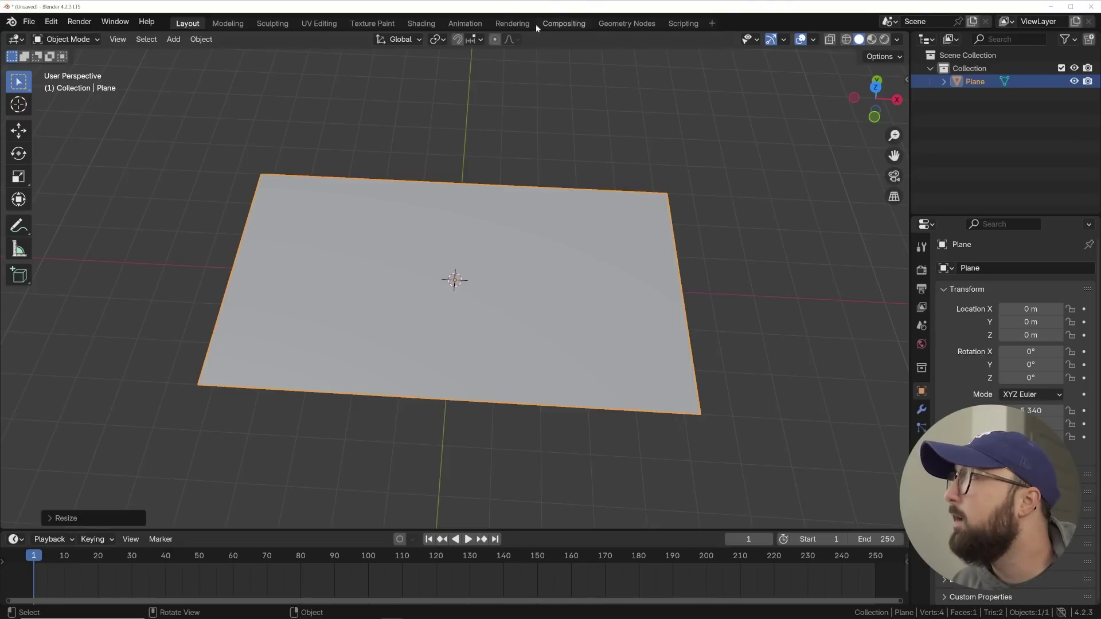
Create a new material for the plane and add an Image Texture with Mapping and Texture Coordinate nodes to the Base Color
click(433, 25)
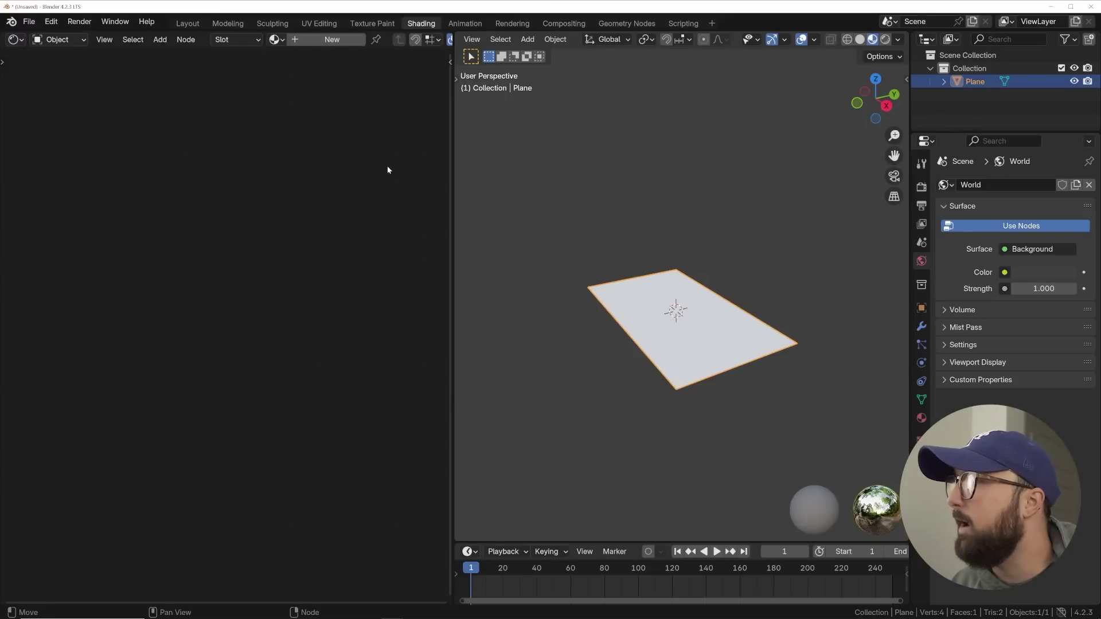
click(332, 39)
ctrl+middle_drag(245, 364, 297, 291)
key(ctrl+t)
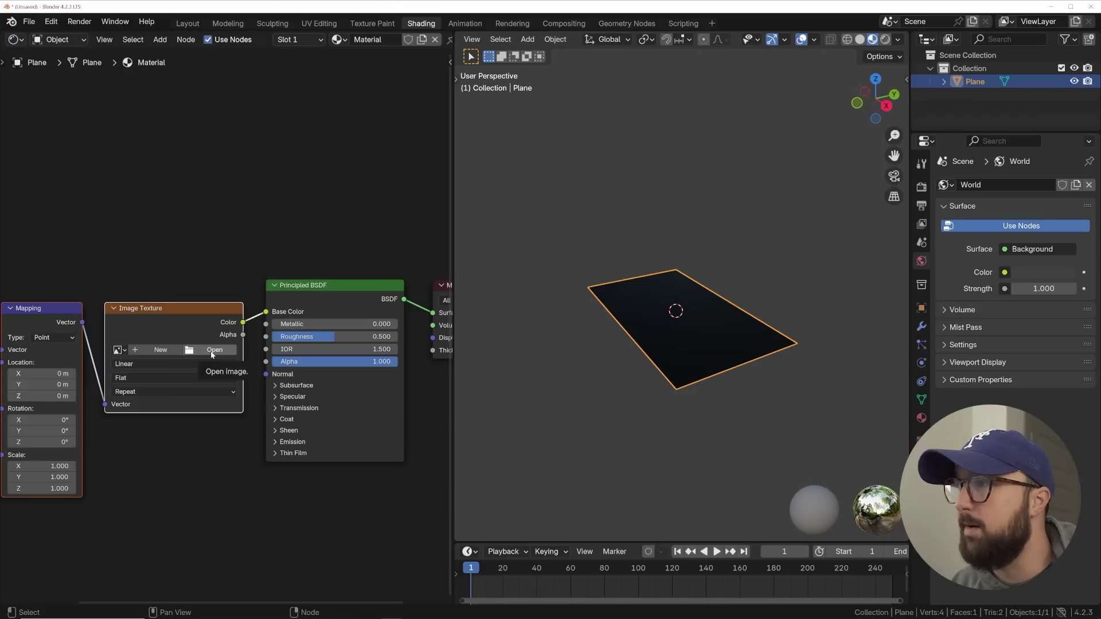
Load the video 6908520-uhd_3840_2160_25fps.mp4 into the Image Texture node
click(211, 349)
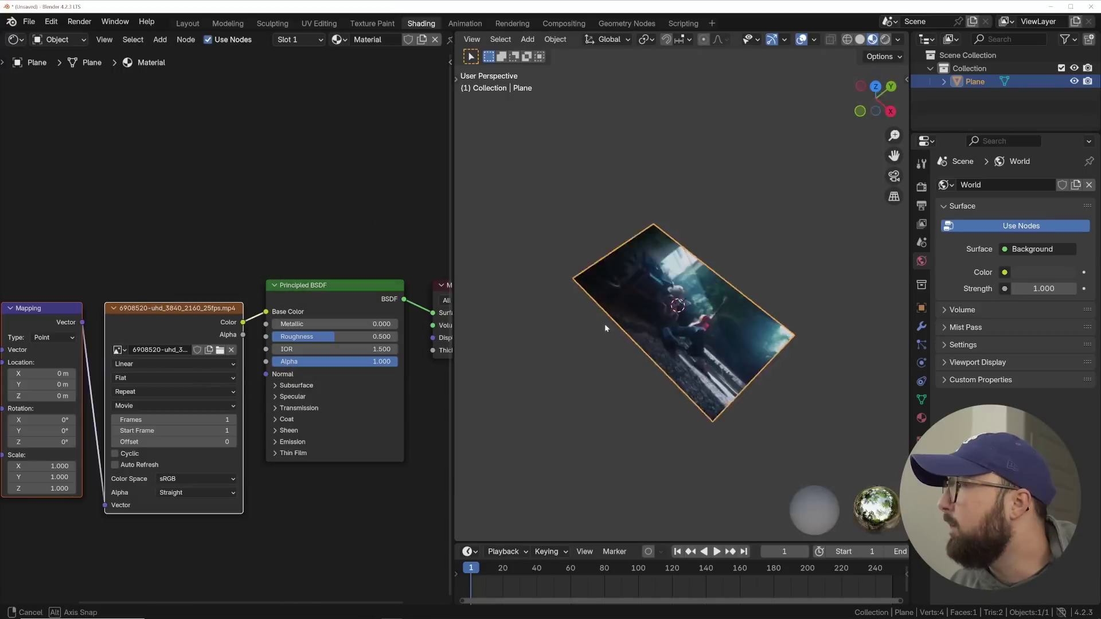
middle_drag(659, 344, 690, 353)
scroll(689, 353, up, 5)
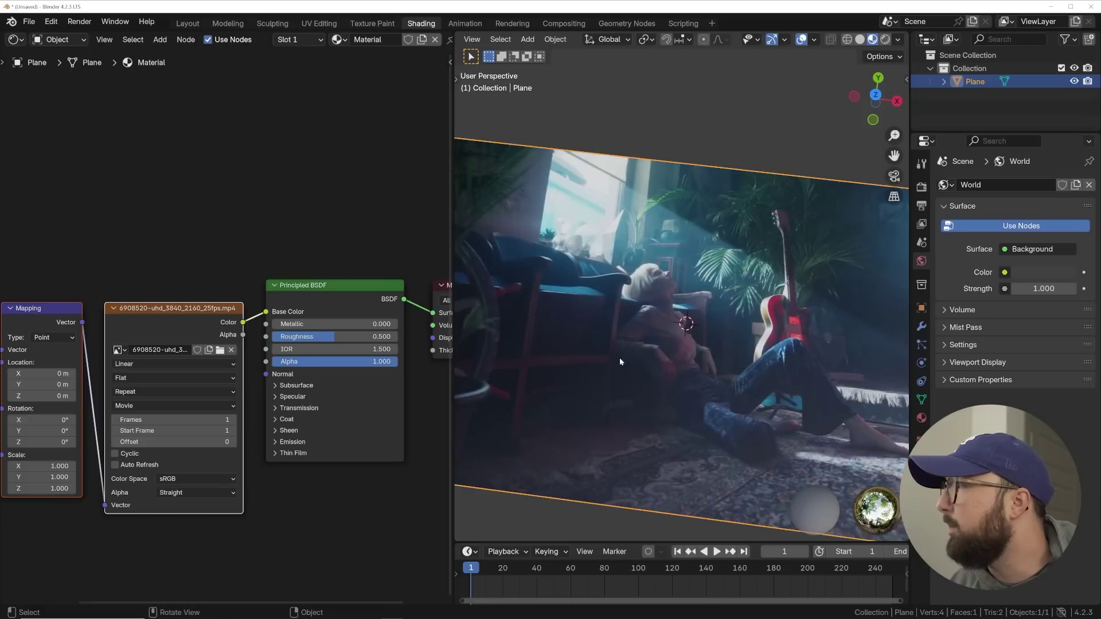
Connect the video texture's Color directly to the Material Output's Surface and delete the Principled BSDF node
middle_drag(398, 344, 259, 328)
scroll(241, 319, down, 4)
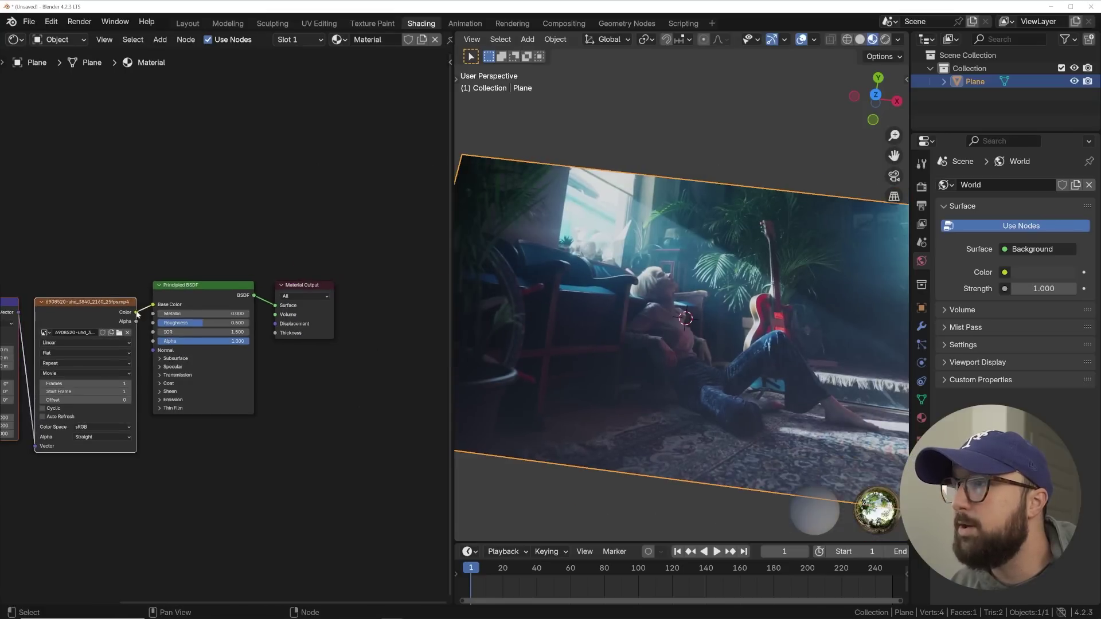
drag(137, 313, 143, 289)
drag(240, 258, 280, 310)
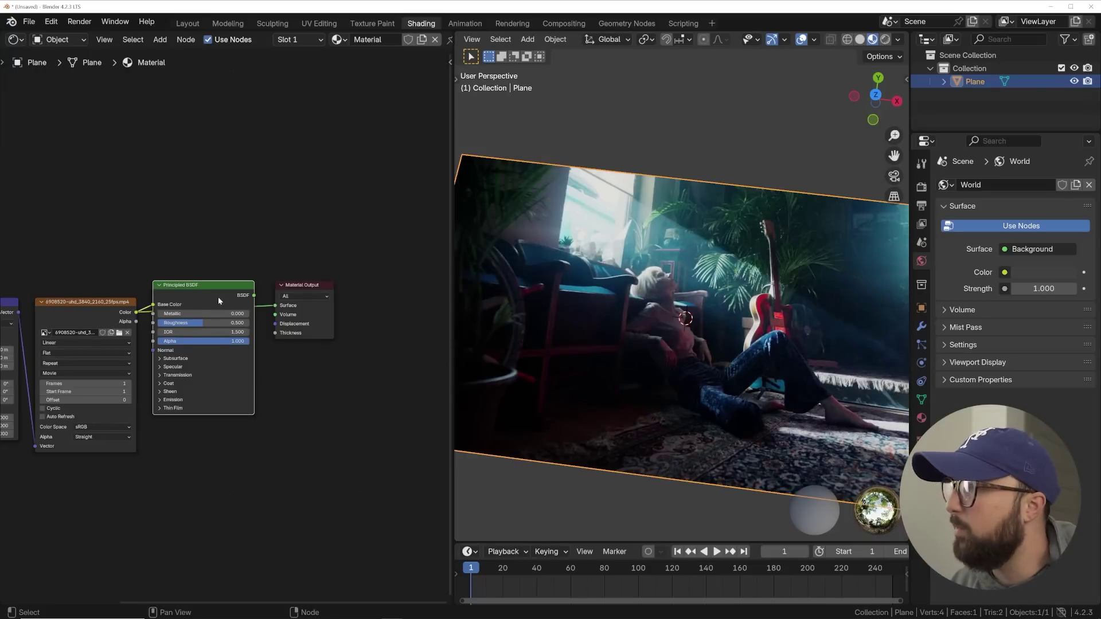
key(x)
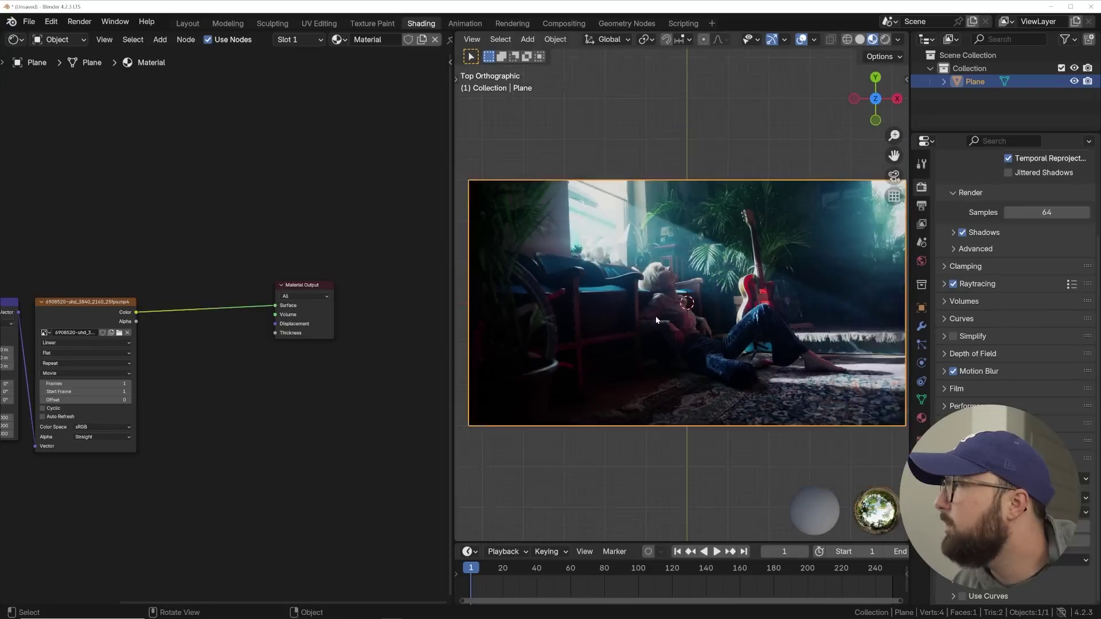
Enable Cyclic and Auto Refresh on the video texture and set its frame count to 749
scroll(657, 319, up, 2)
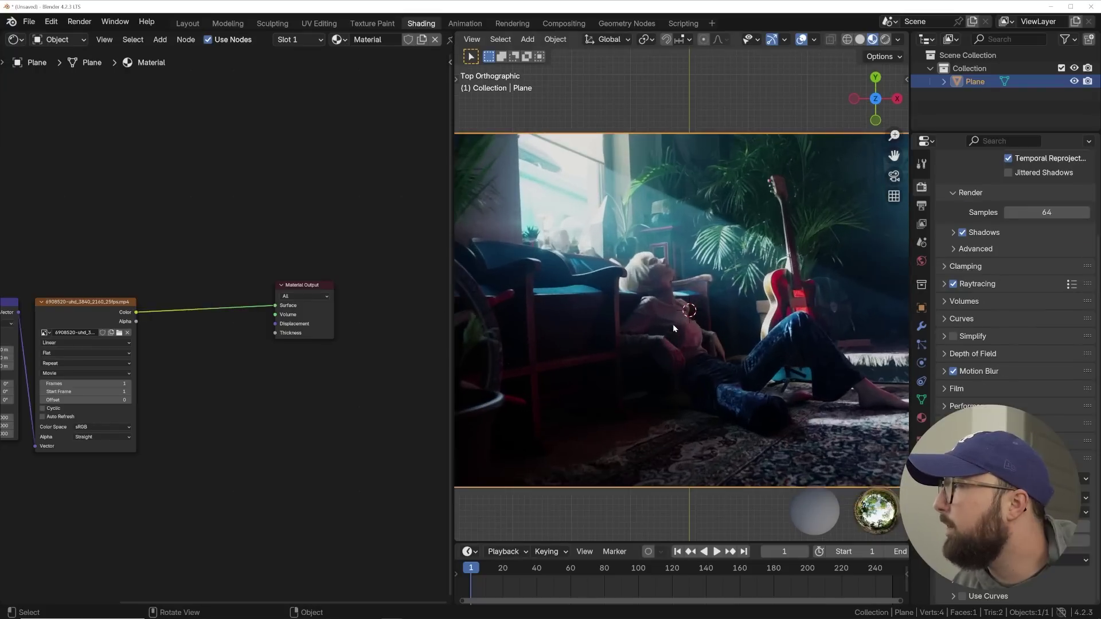
scroll(726, 338, up, 2)
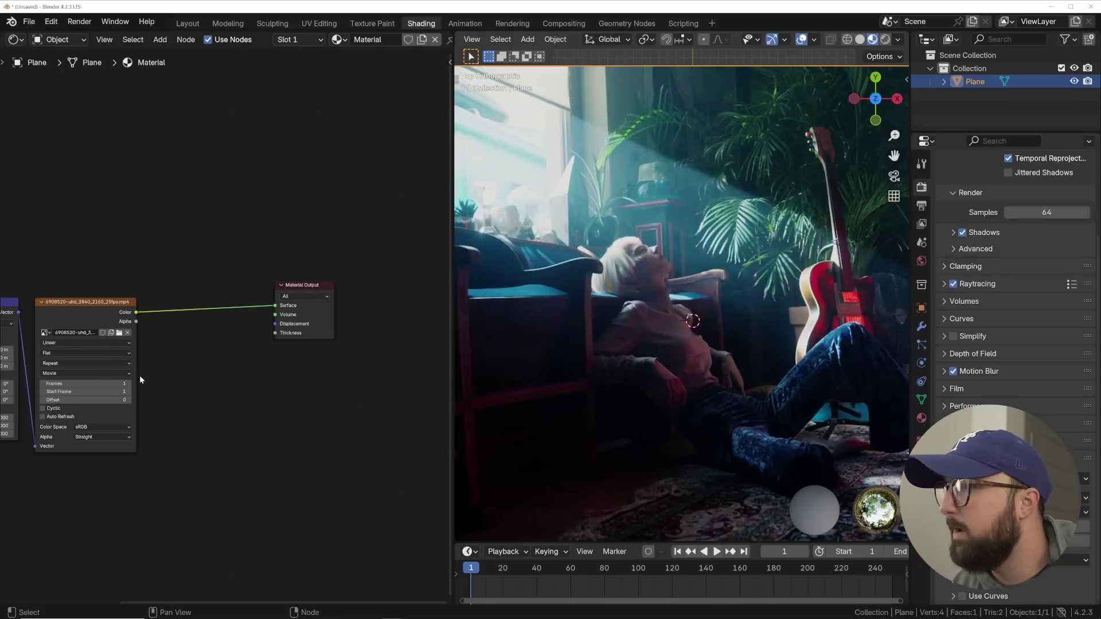
scroll(140, 380, up, 4)
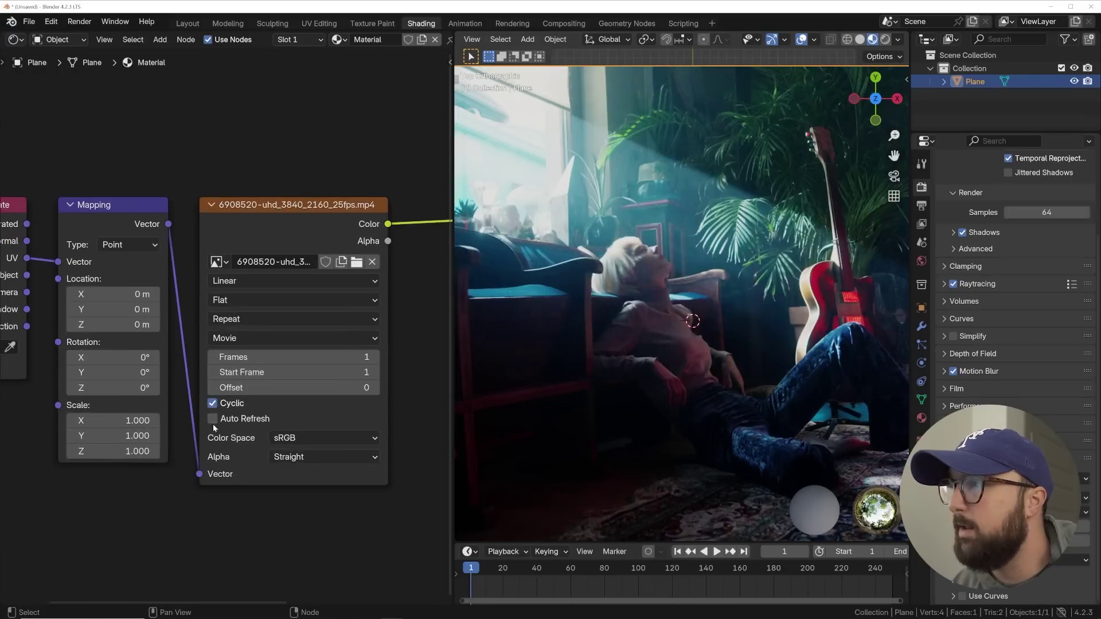
click(342, 356)
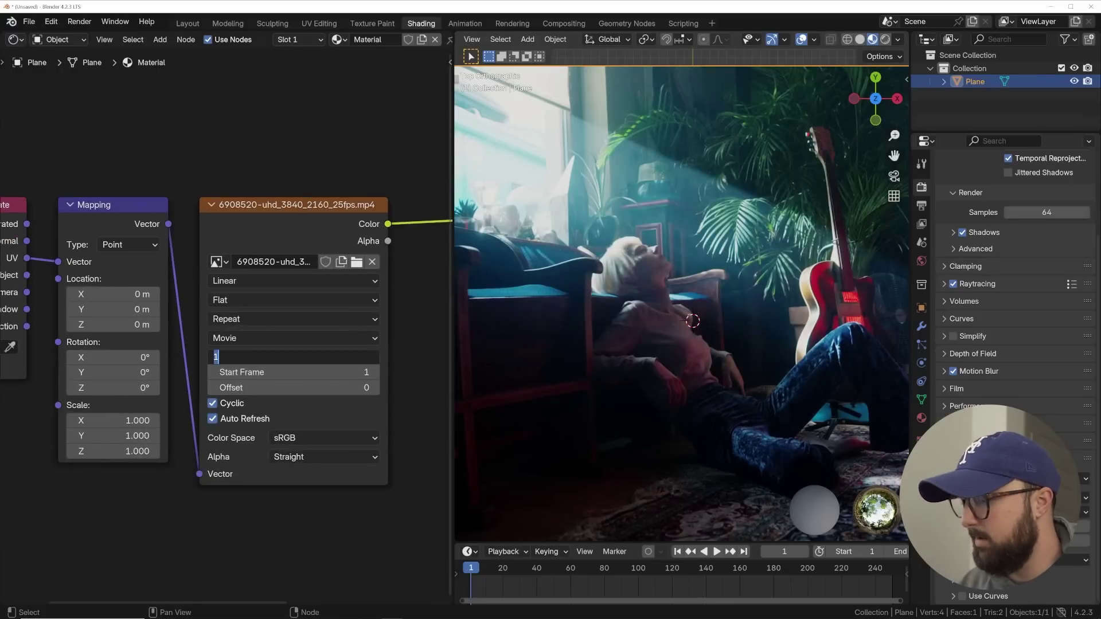
key(Return)
Play the video briefly and set the scene's end frame to 749
key(space)
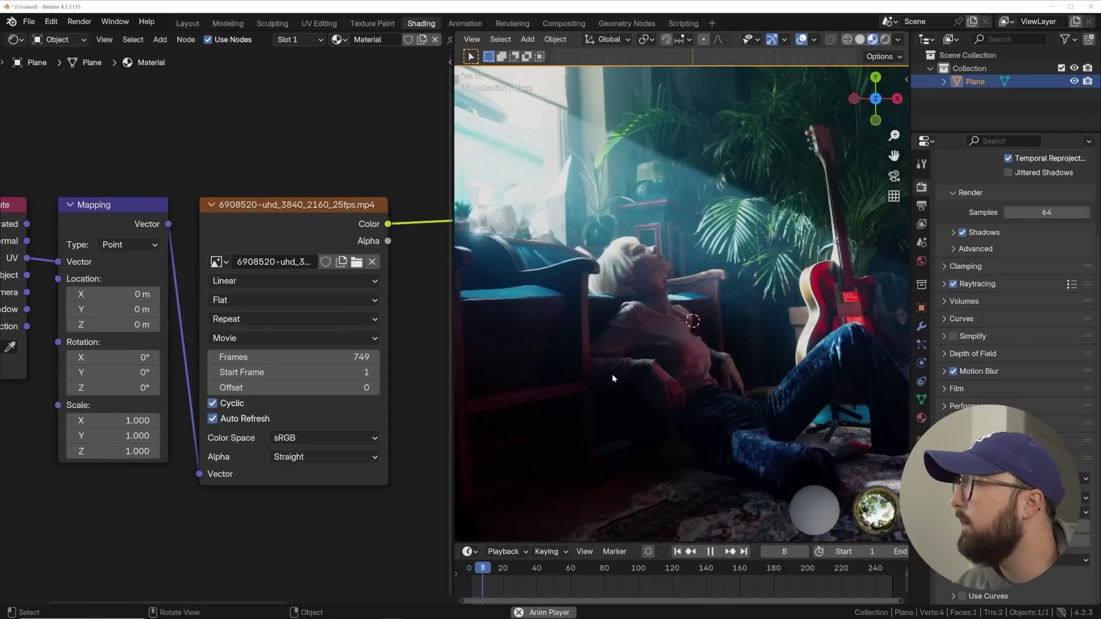
scroll(881, 567, down, 7)
scroll(879, 556, down, 3)
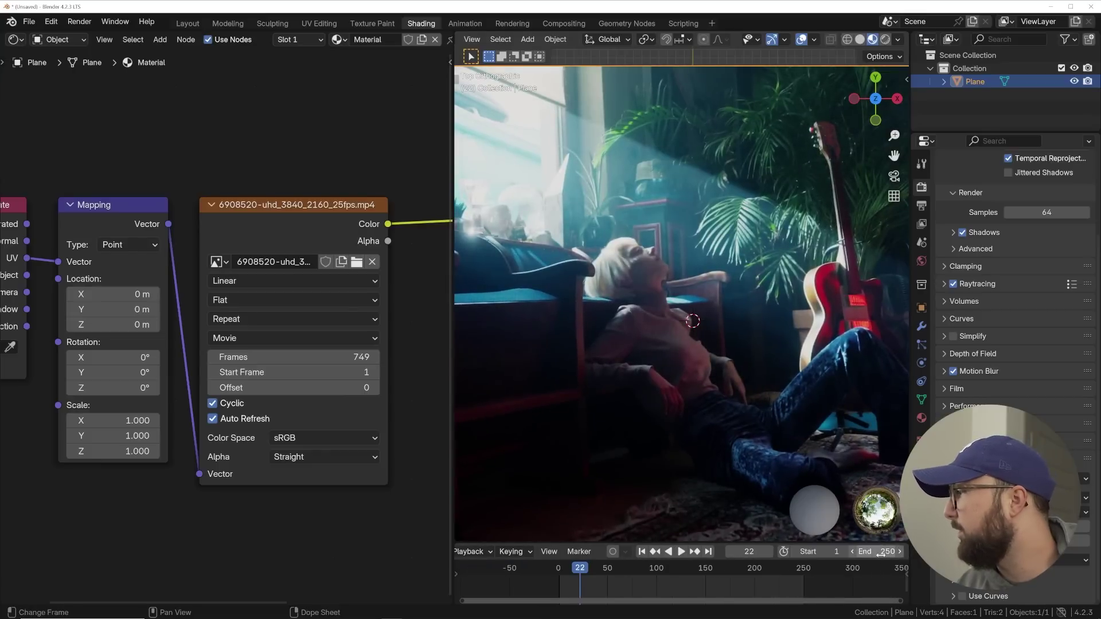
click(878, 552)
text(749)
key(Return)
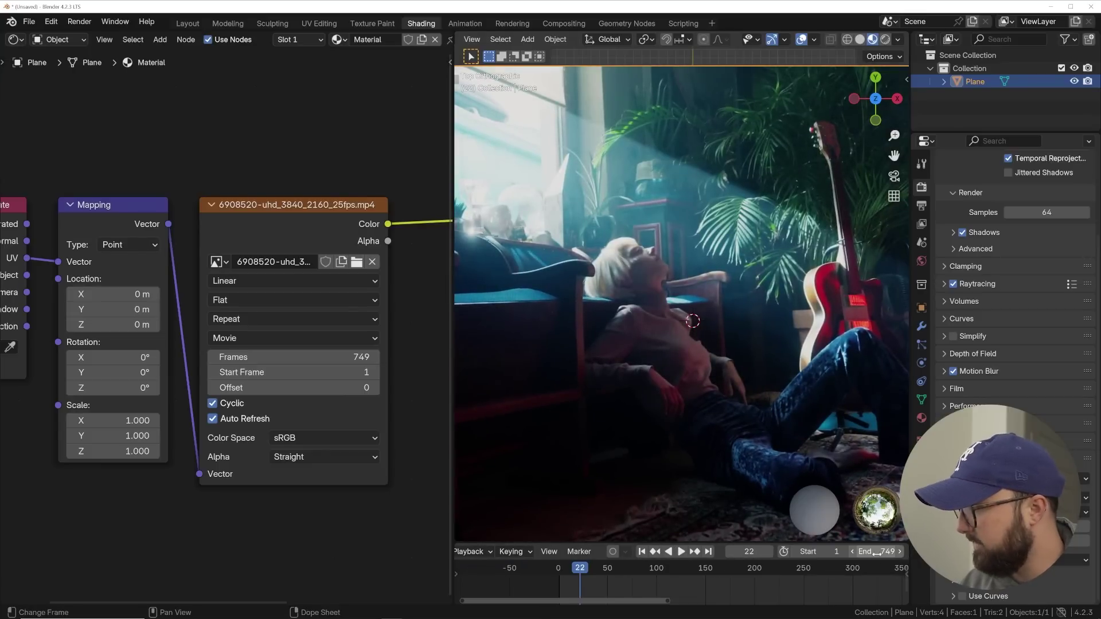
key(Home)
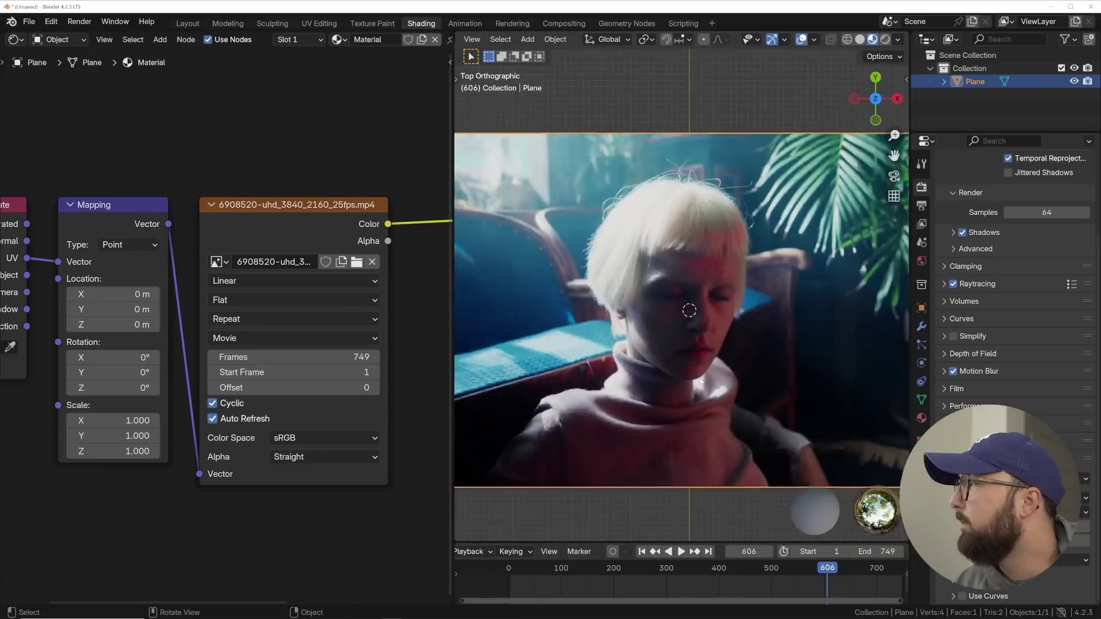
Play the animation through the close-up of the face and stop at frame 691
key(Home)
key(space)
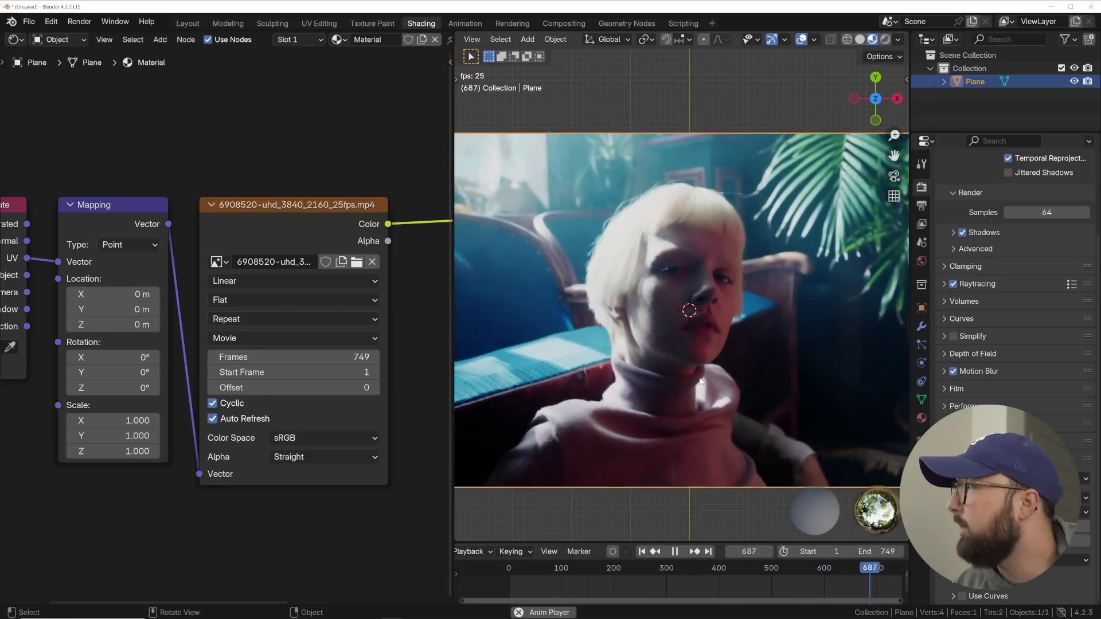
key(space)
scroll(700, 381, down, 3)
scroll(699, 381, up, 2)
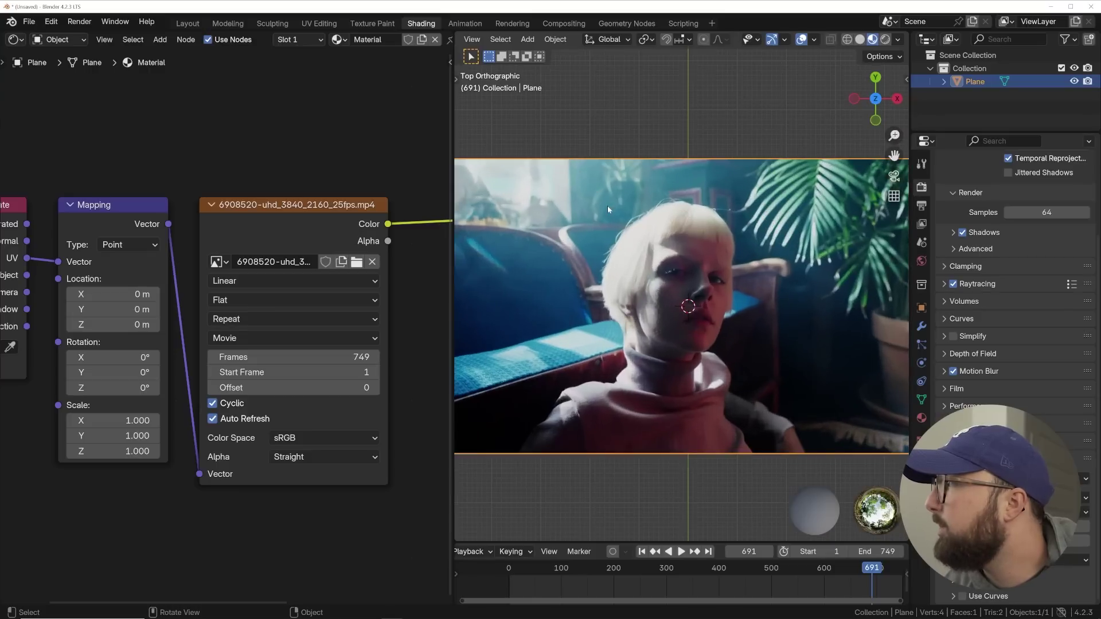
Move the Texture Coordinate node away from the Mapping node to make room between them
middle_drag(120, 251, 274, 245)
scroll(688, 306, up, 1)
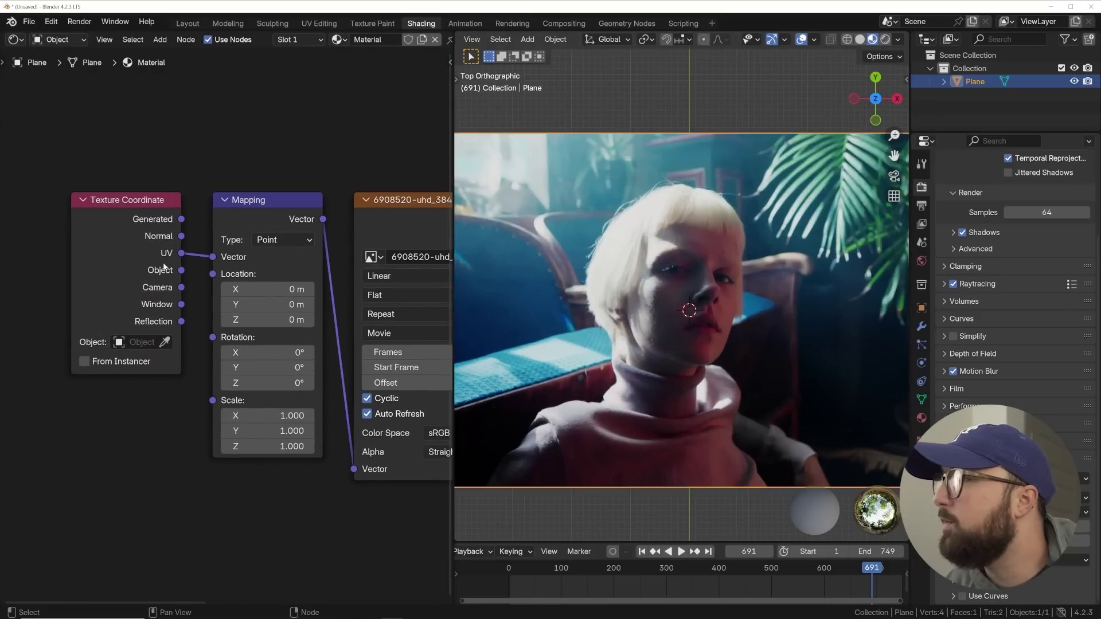
middle_drag(162, 266, 267, 273)
drag(207, 240, 13, 249)
scroll(159, 235, down, 1)
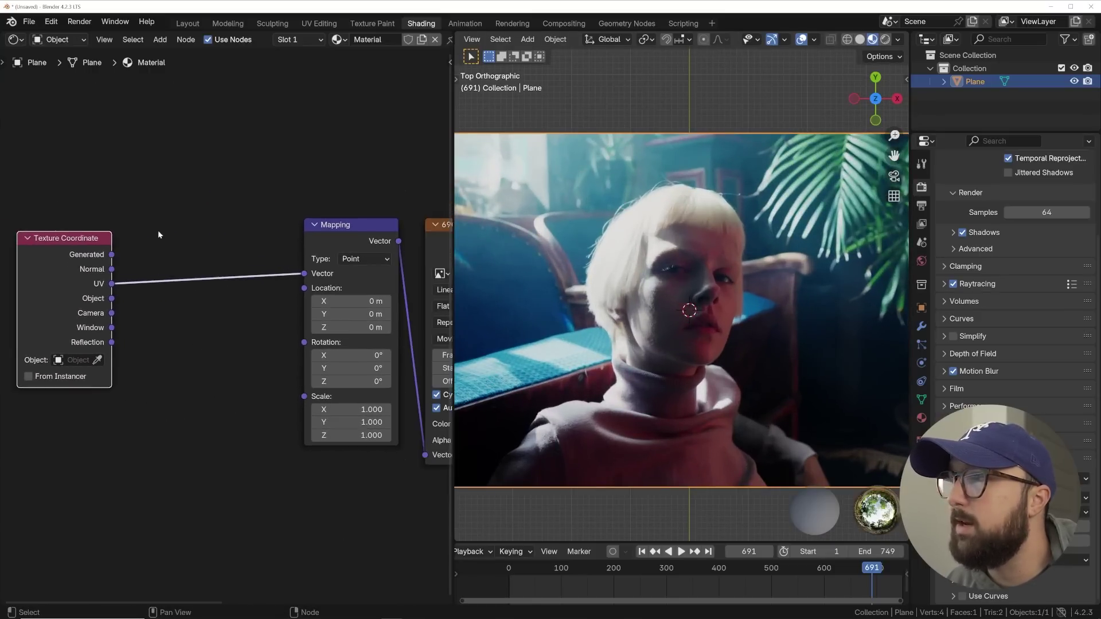
Insert a Voronoi Texture node on the link between the Texture Coordinate's UV output and the Mapping node, feeding Mapping from its Color
key(shift+a)
click(235, 174)
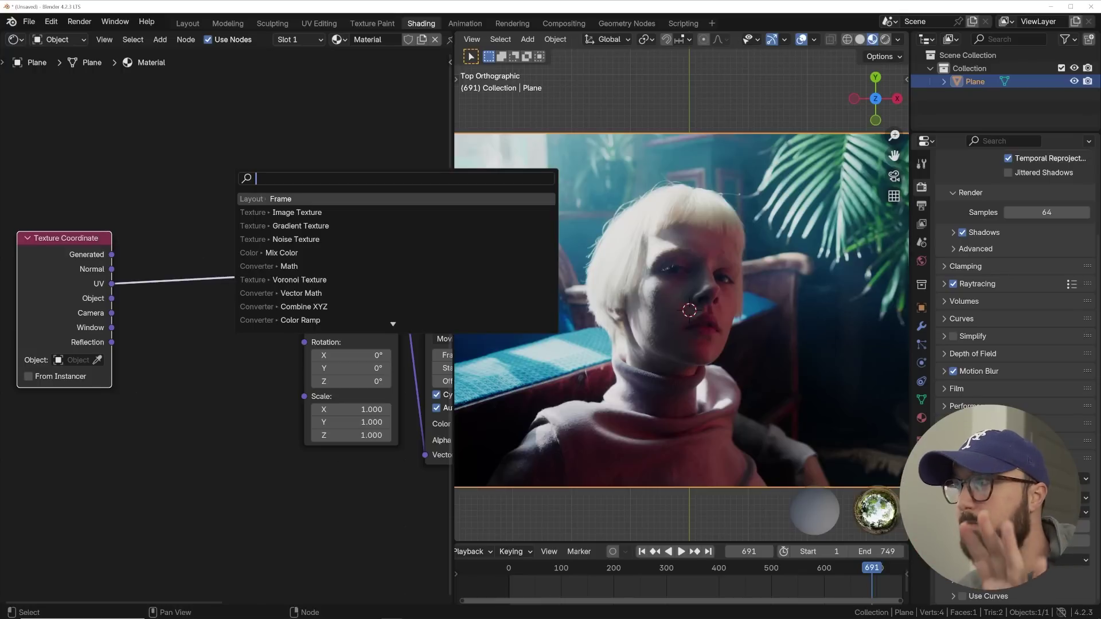
text(vor)
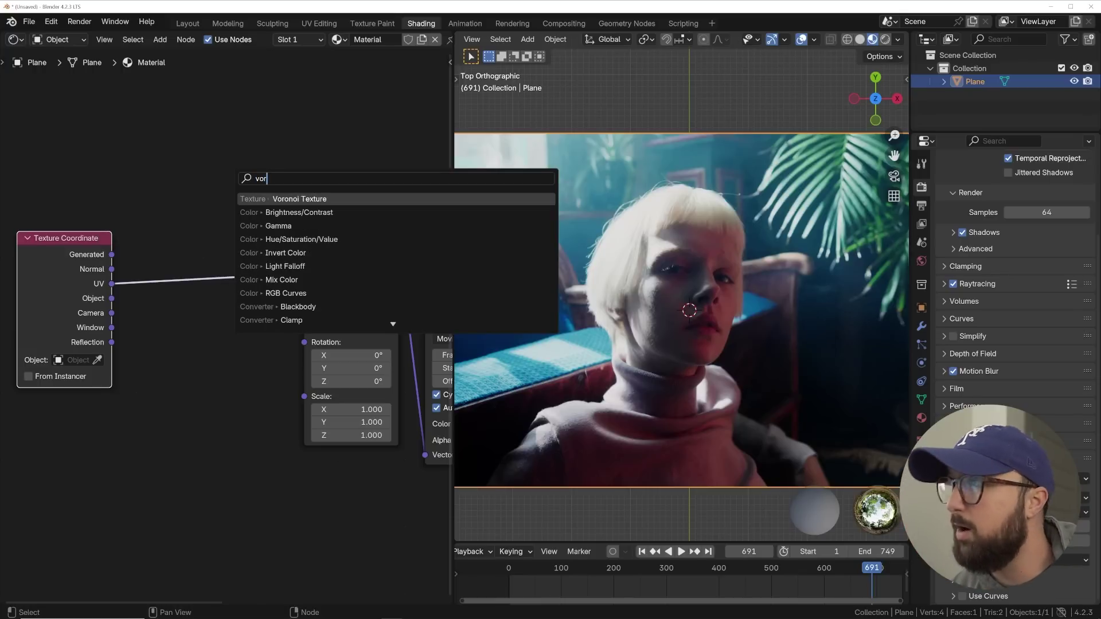
key(Return)
click(184, 238)
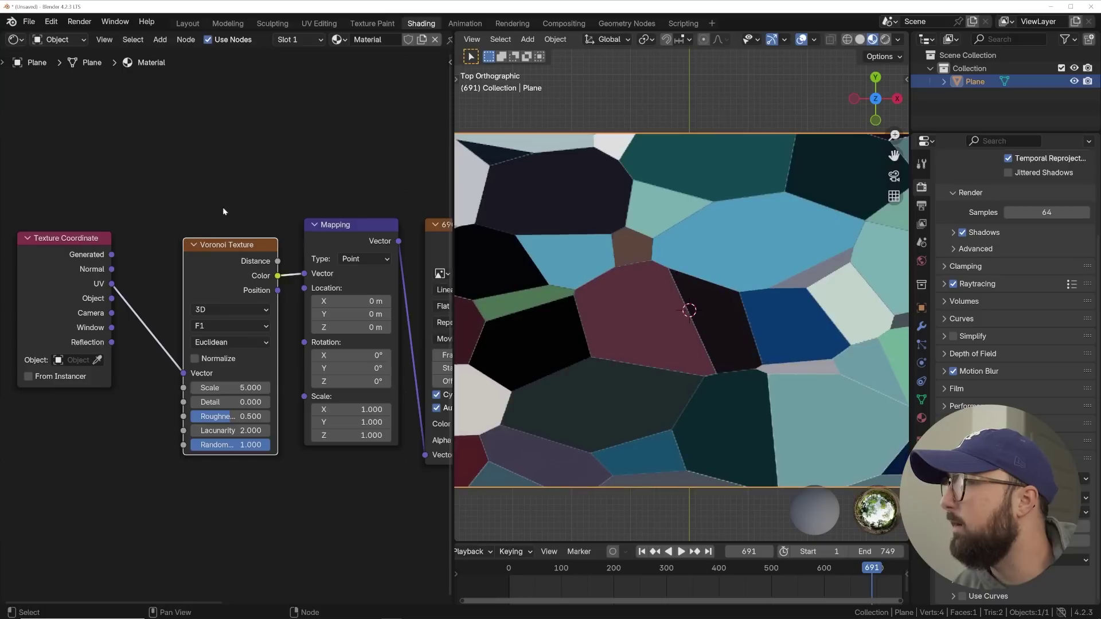
Insert a Mix node set to Color on the link between the Voronoi Texture's Color output and the Mapping node
key(shift+a)
click(277, 164)
text(mix)
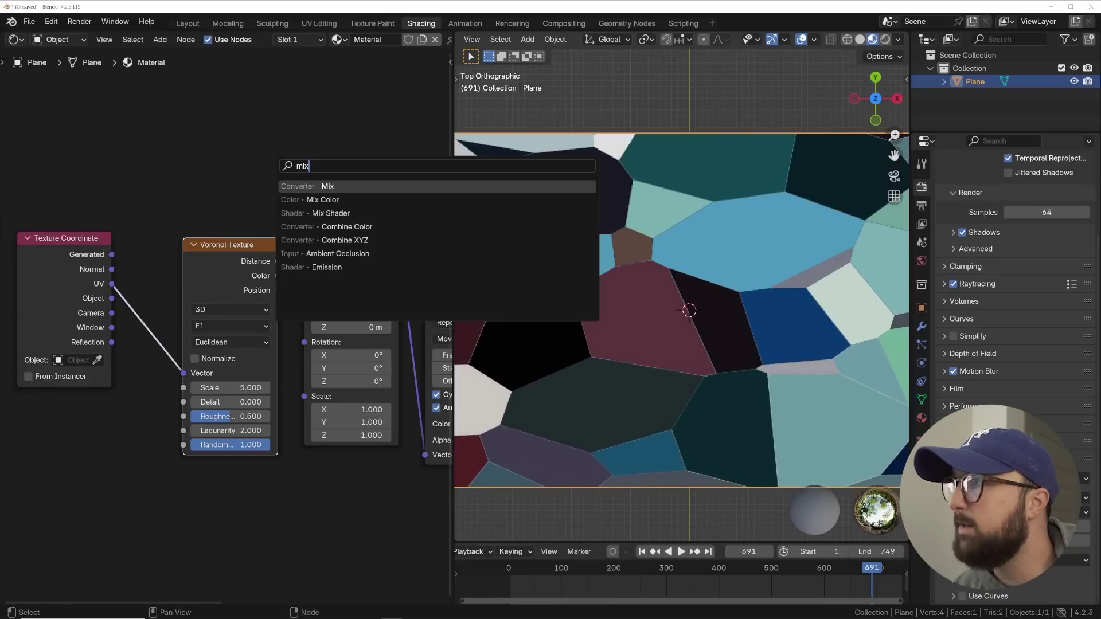
key(Return)
click(325, 237)
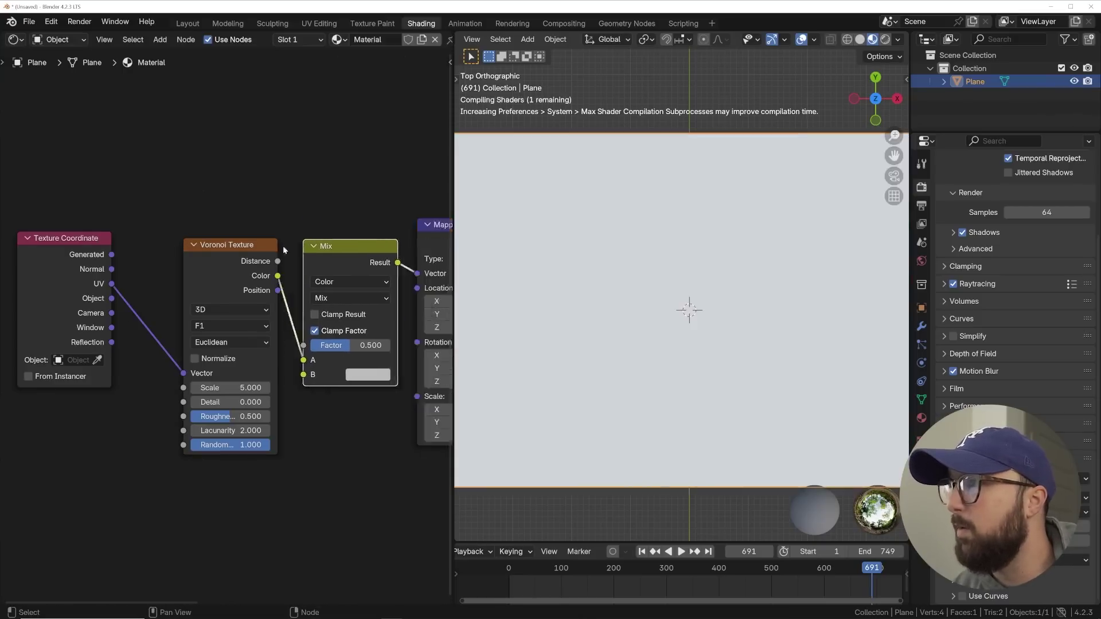
click(316, 194)
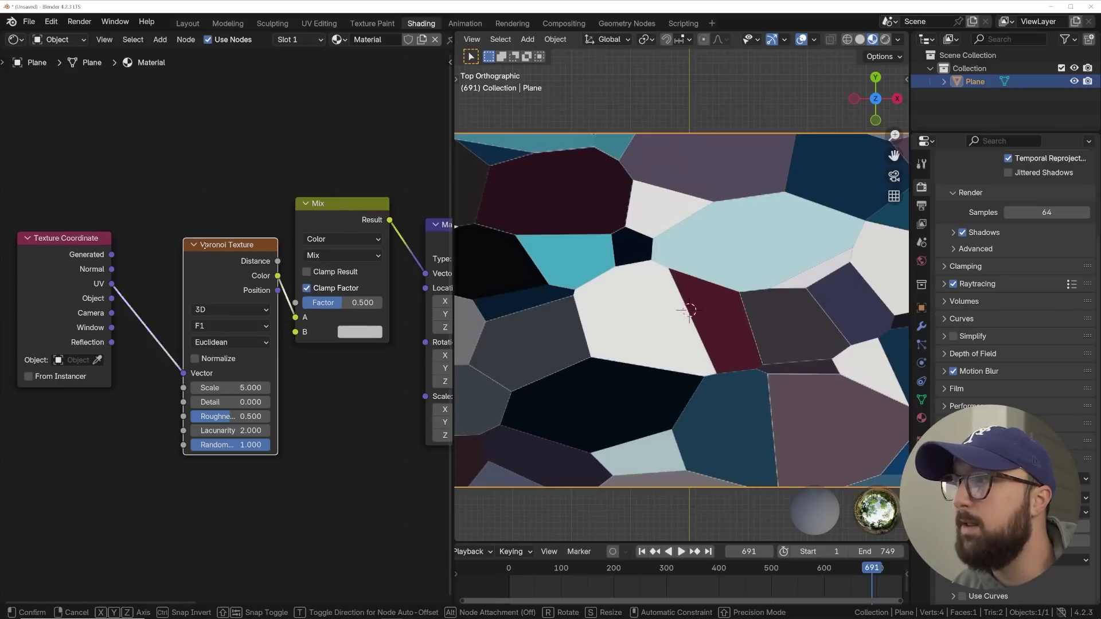
Move the Voronoi Texture node above the Mix node and connect the Texture Coordinate's UV output to the Mix node's B input
drag(194, 280, 178, 134)
drag(112, 284, 151, 297)
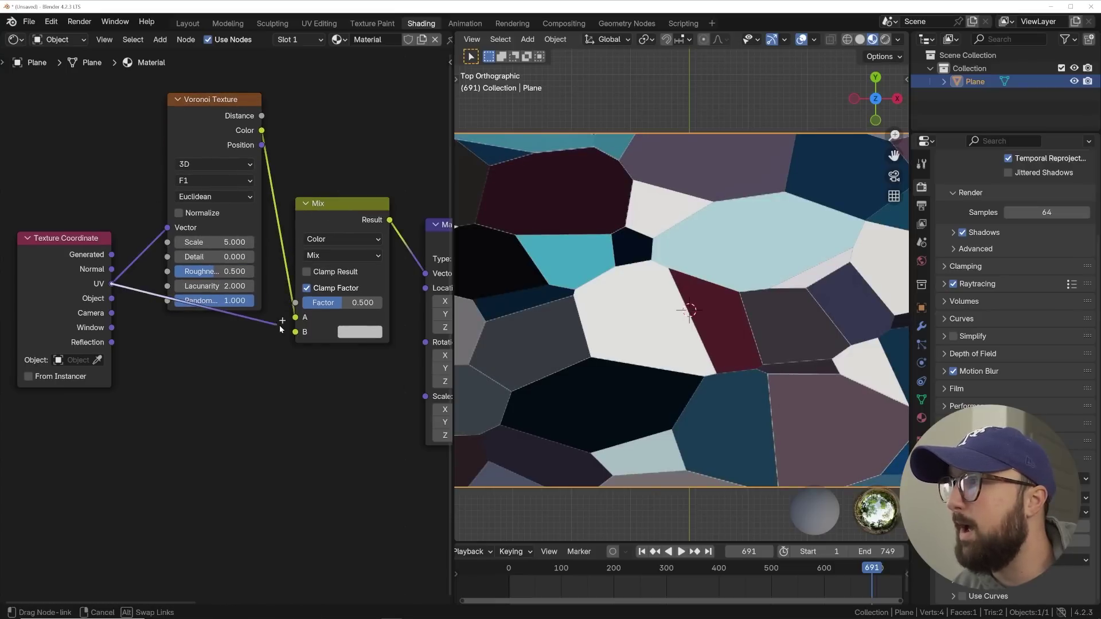
drag(291, 333, 294, 332)
middle_drag(336, 322, 263, 322)
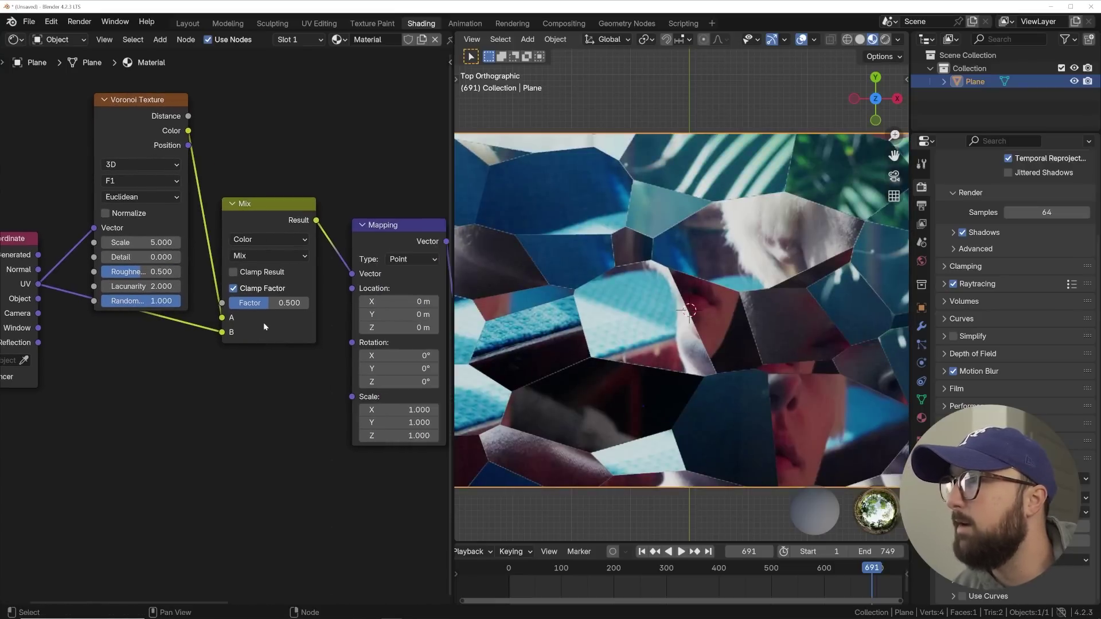
Raise the Mix node's Factor to 1.000 for comparison, and lower it to 0.801
drag(276, 304, 321, 304)
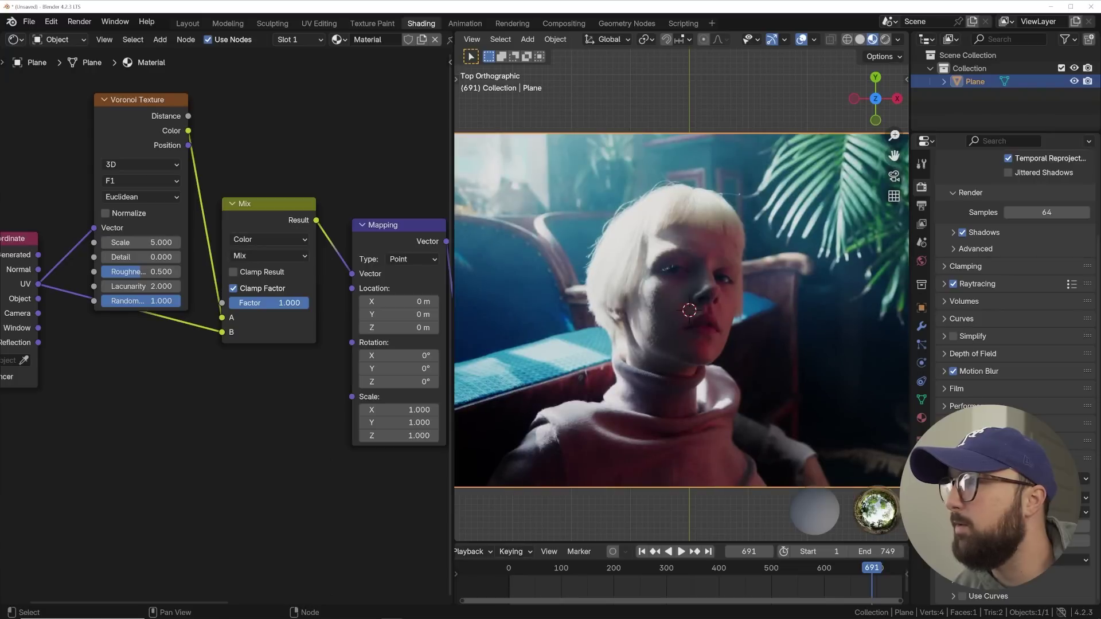
drag(166, 308, 167, 280)
scroll(165, 273, down, 3)
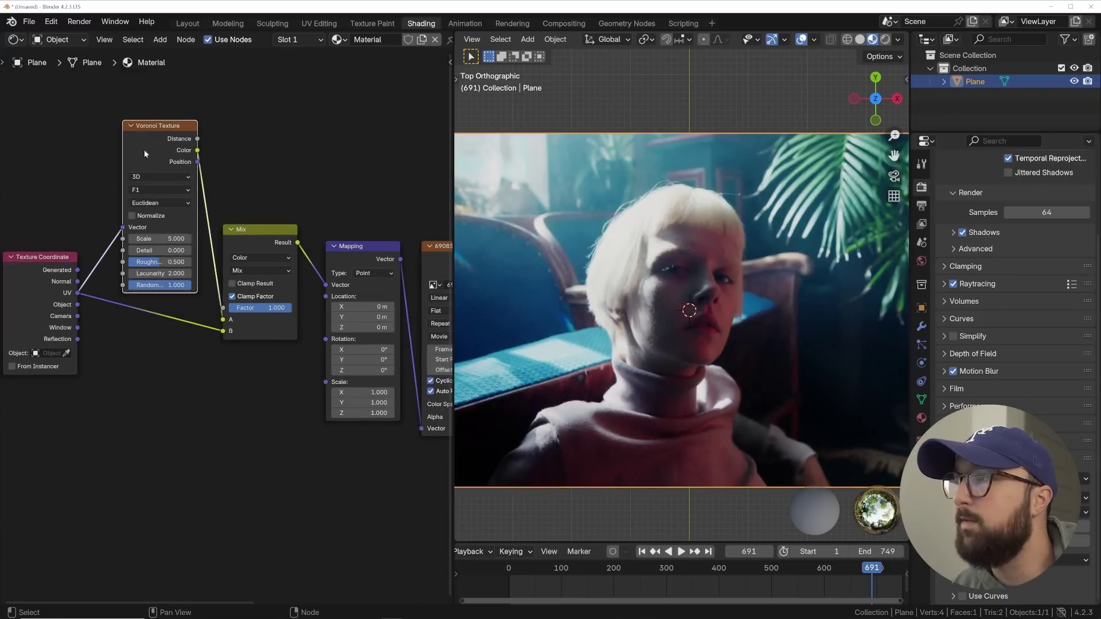
drag(287, 309, 264, 308)
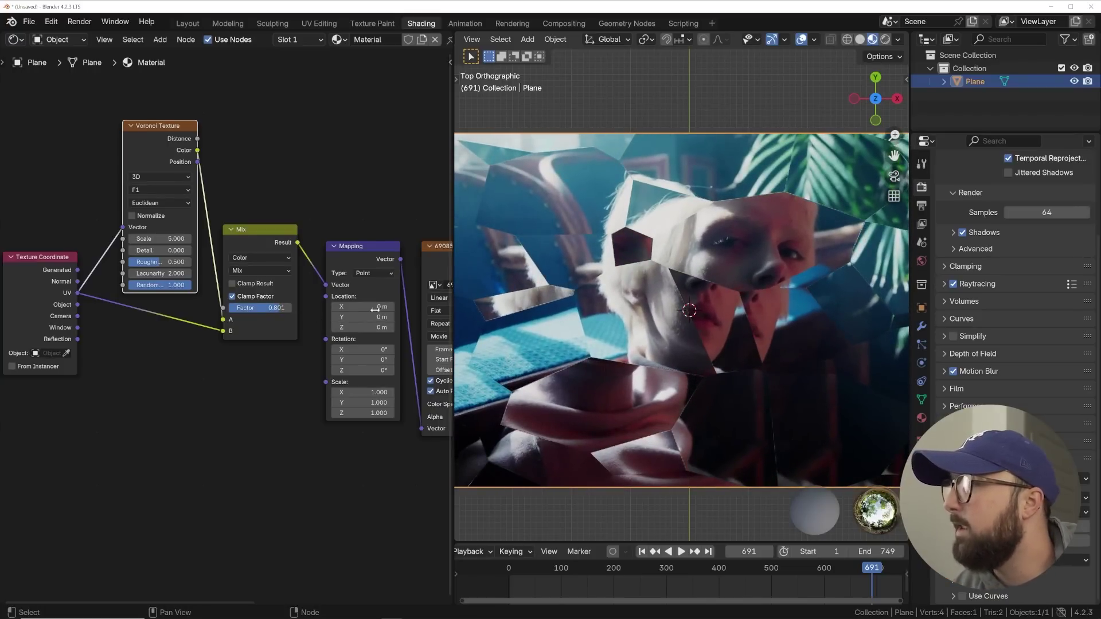
Set the Mapping node's X location to 0.06 m
mouse_move(375, 310)
mouse_down()
mouse_move(396, 309)
mouse_move(361, 309)
mouse_move(395, 310)
mouse_up()
scroll(655, 317, down, 1)
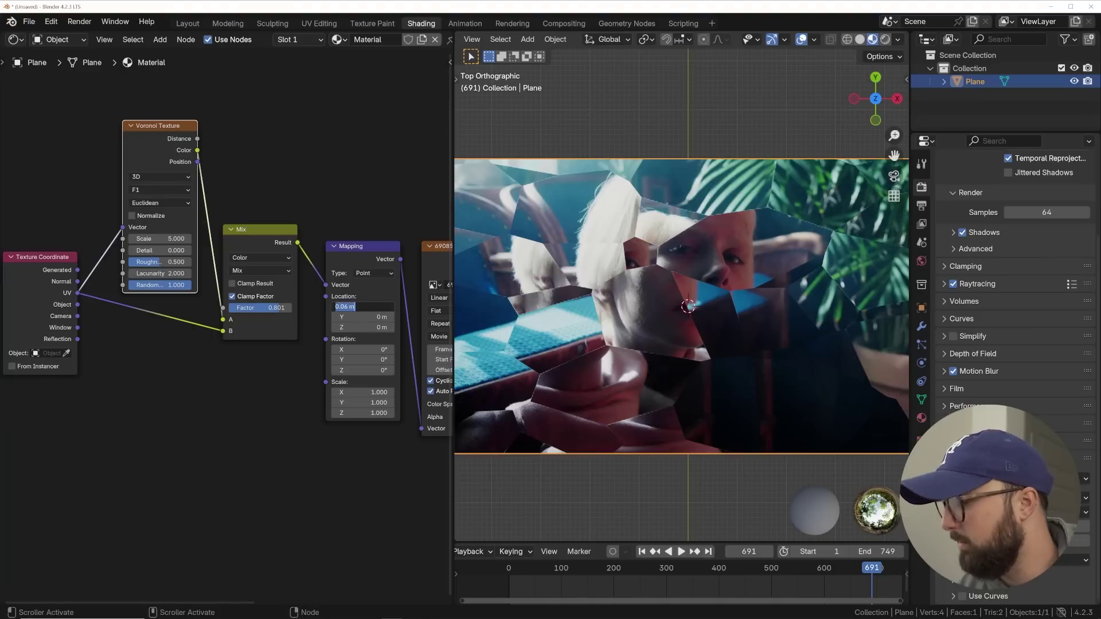
key(Return)
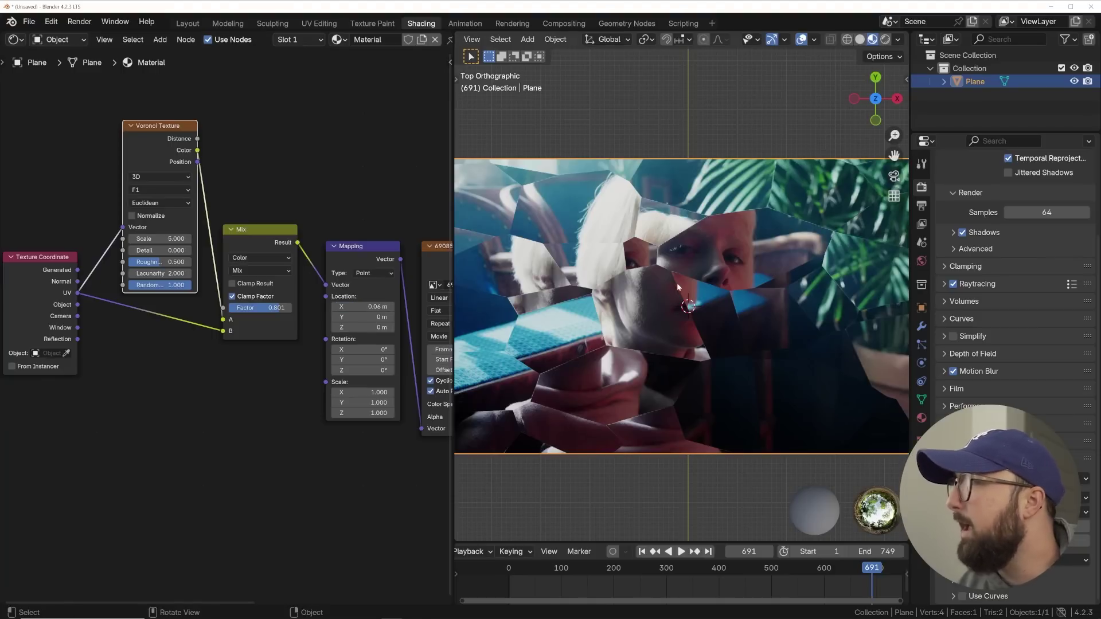
scroll(678, 282, up, 2)
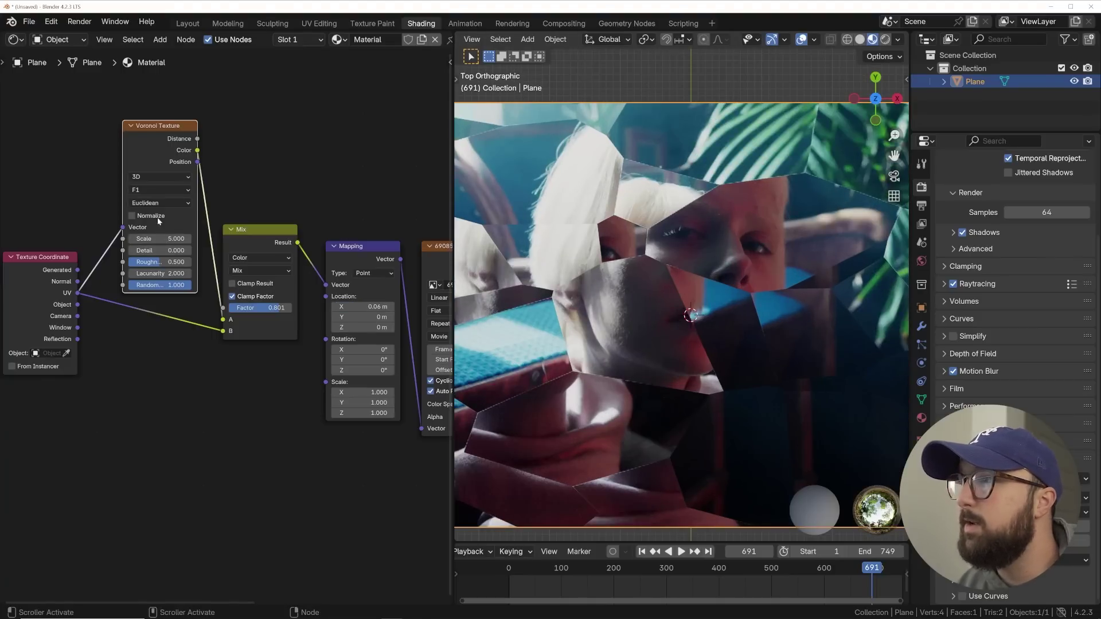
Switch the Voronoi Texture to 4D with a W value of 0.980, and move the node a little higher
click(157, 176)
click(166, 242)
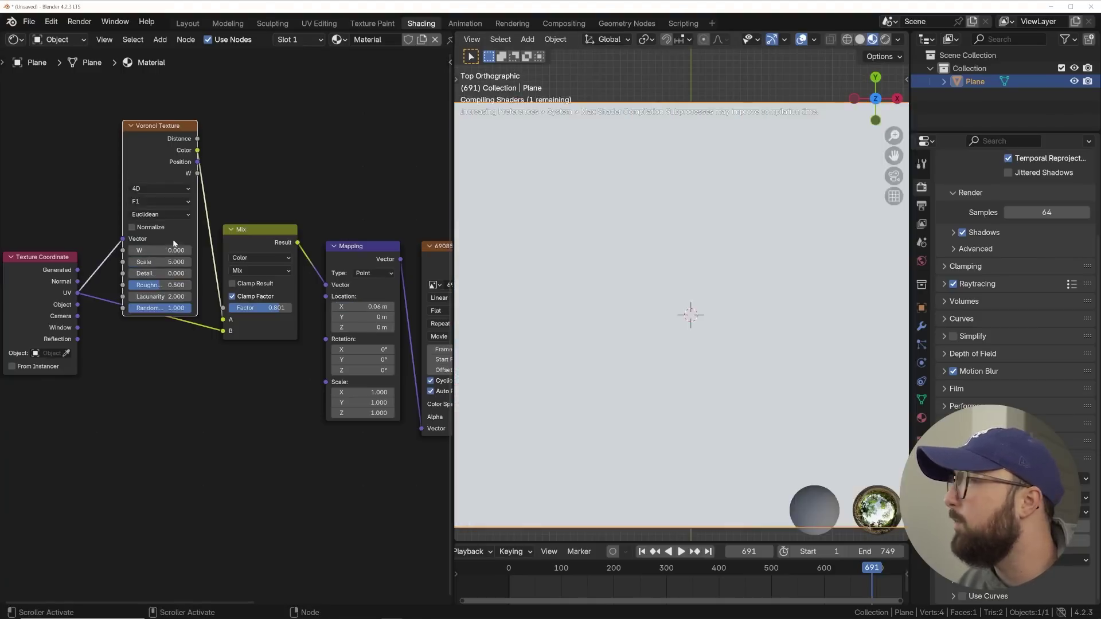
drag(192, 253, 243, 253)
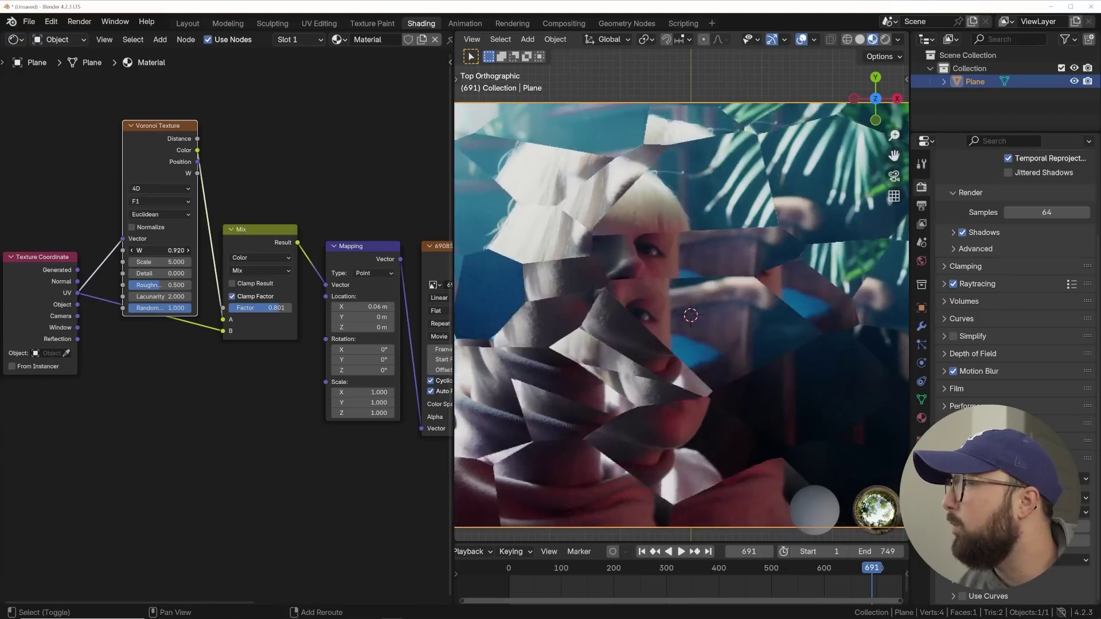
drag(160, 250, 172, 250)
key(g)
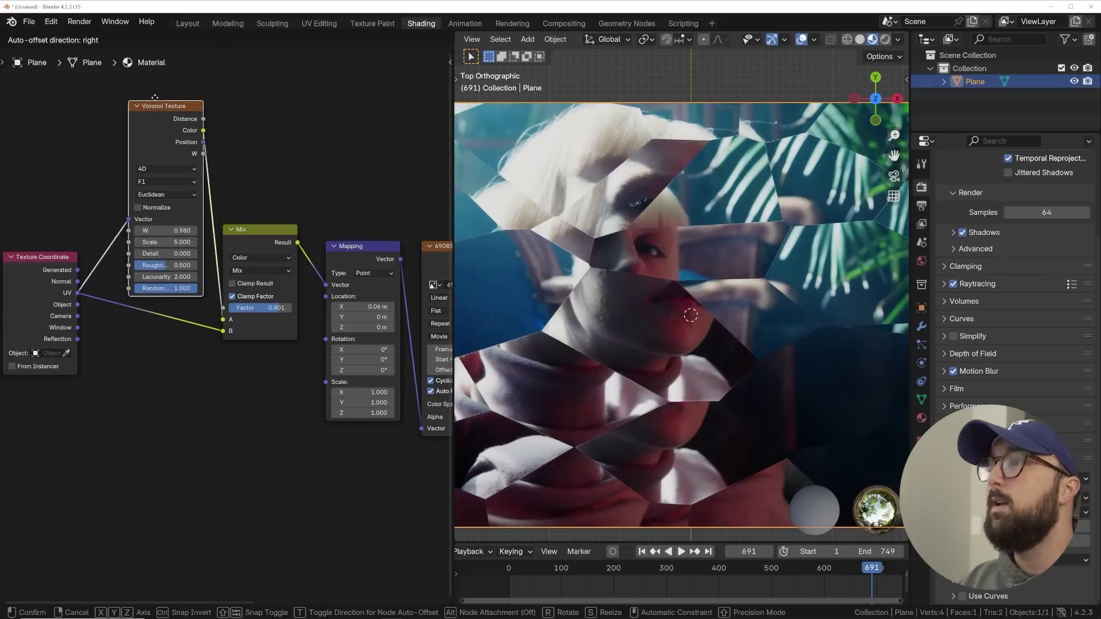
click(157, 91)
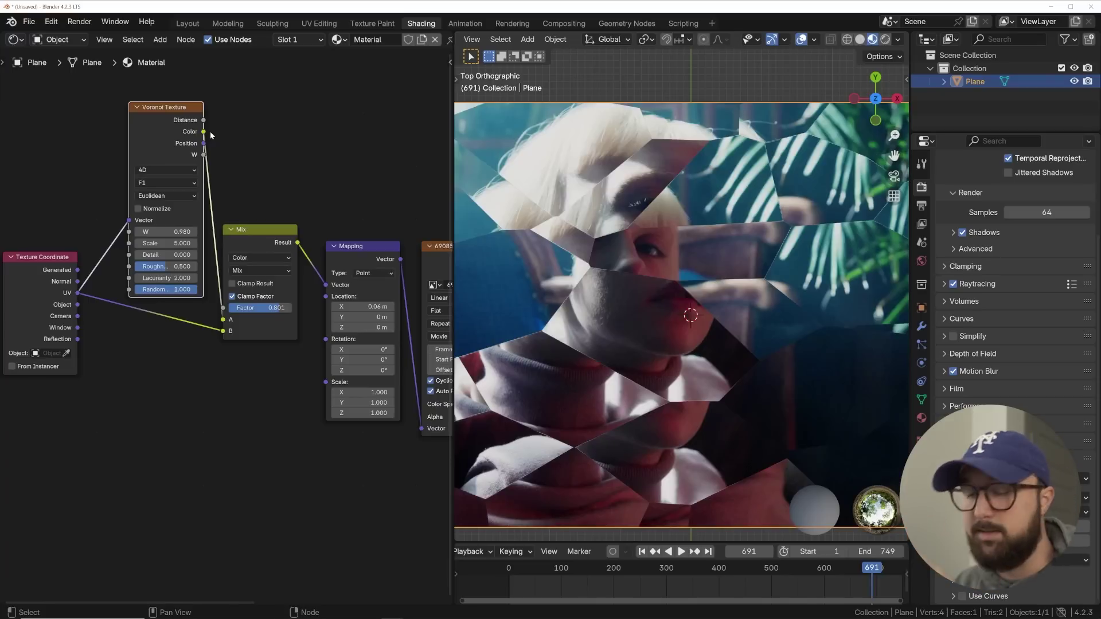
Preview the Voronoi Texture's Color output on the plane, and switch the preview back to the video texture
ctrl+shift+click(146, 123)
ctrl+shift+click(146, 123)
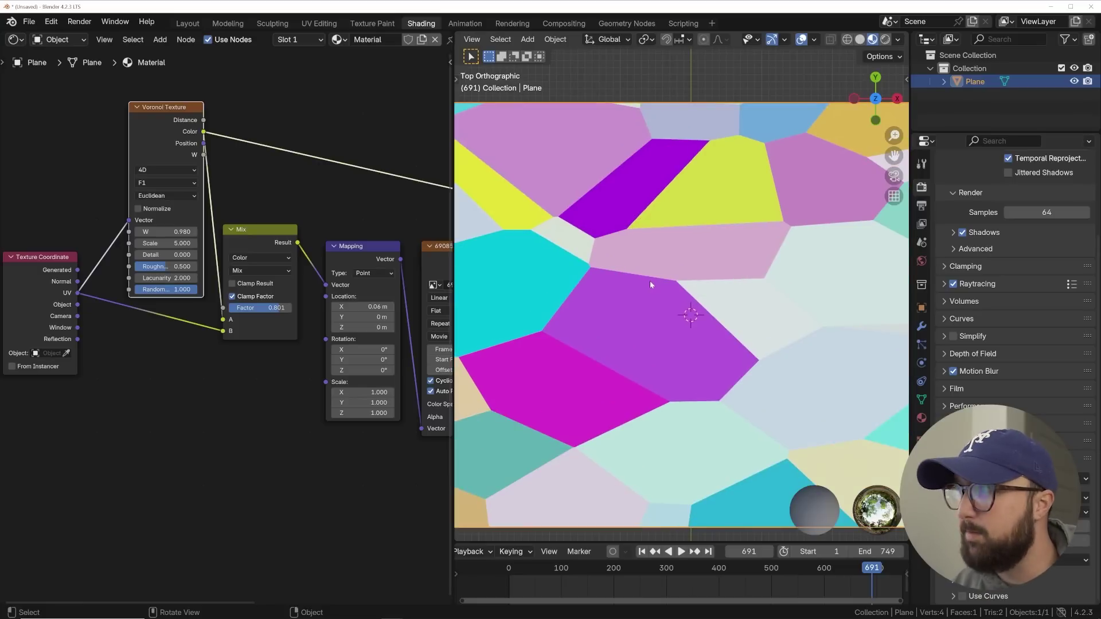
middle_drag(383, 279, 243, 263)
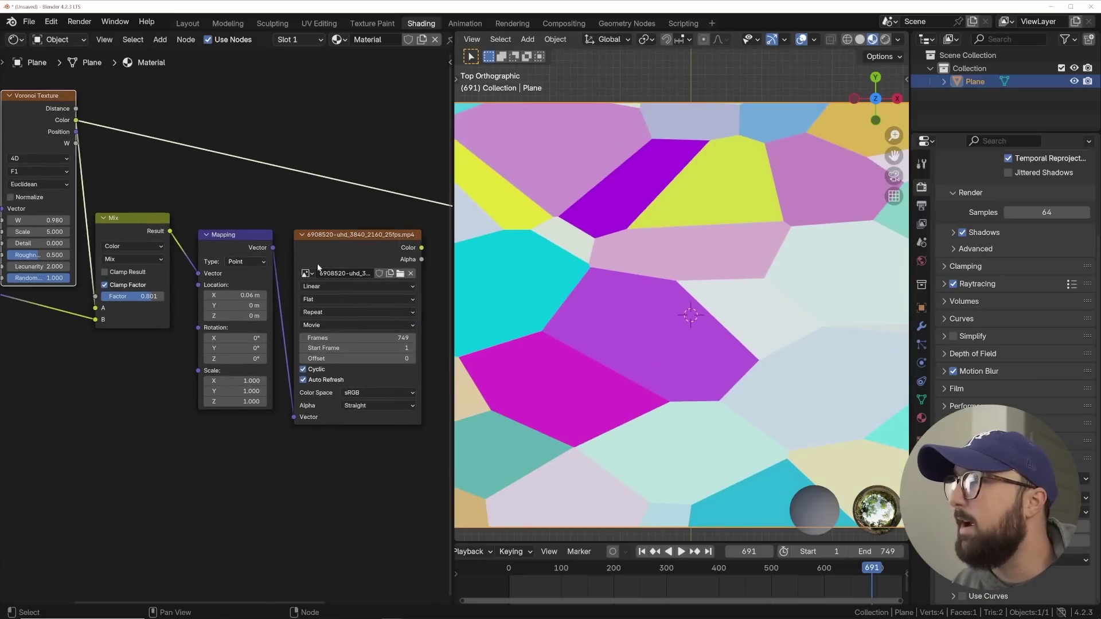
middle_drag(318, 267, 181, 254)
ctrl+shift+click(239, 235)
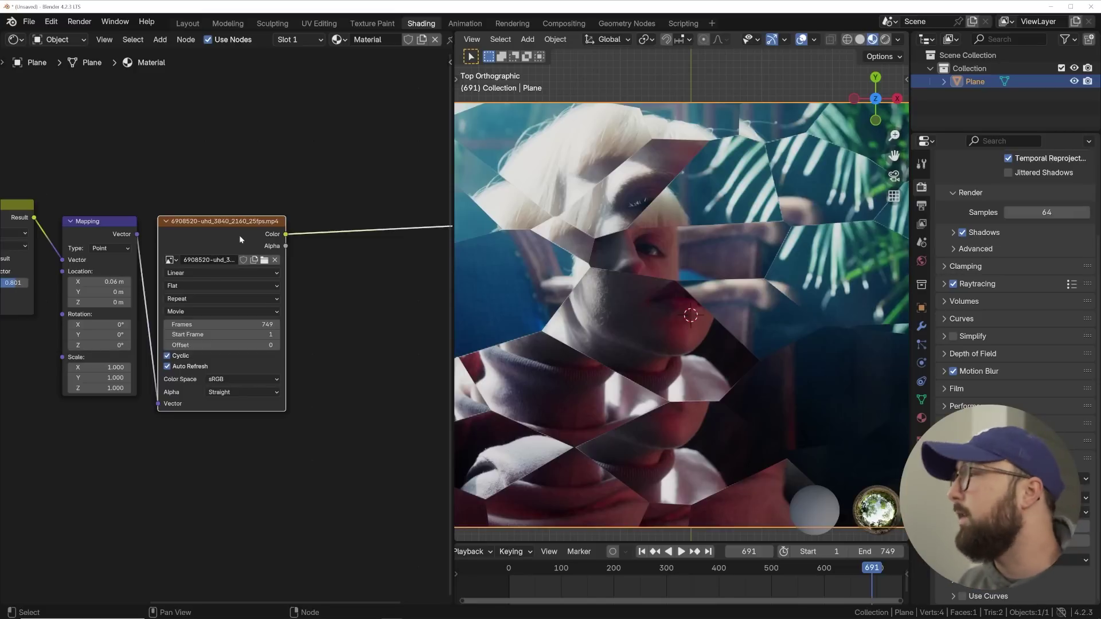
Set the Mix node's Factor to 0.876 and inspect the fractured face up close
middle_drag(152, 332, 277, 297)
mouse_move(138, 253)
mouse_down()
mouse_move(157, 253)
mouse_move(144, 251)
mouse_up()
scroll(553, 292, up, 1)
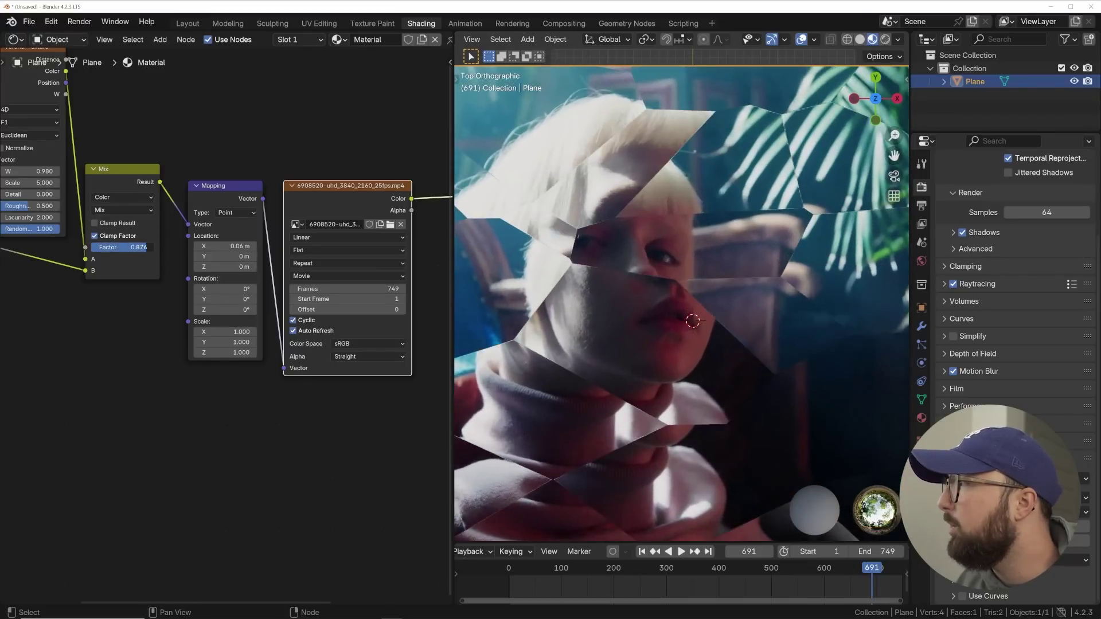
middle_drag(147, 249, 214, 271)
scroll(220, 276, up, 1)
scroll(772, 292, up, 3)
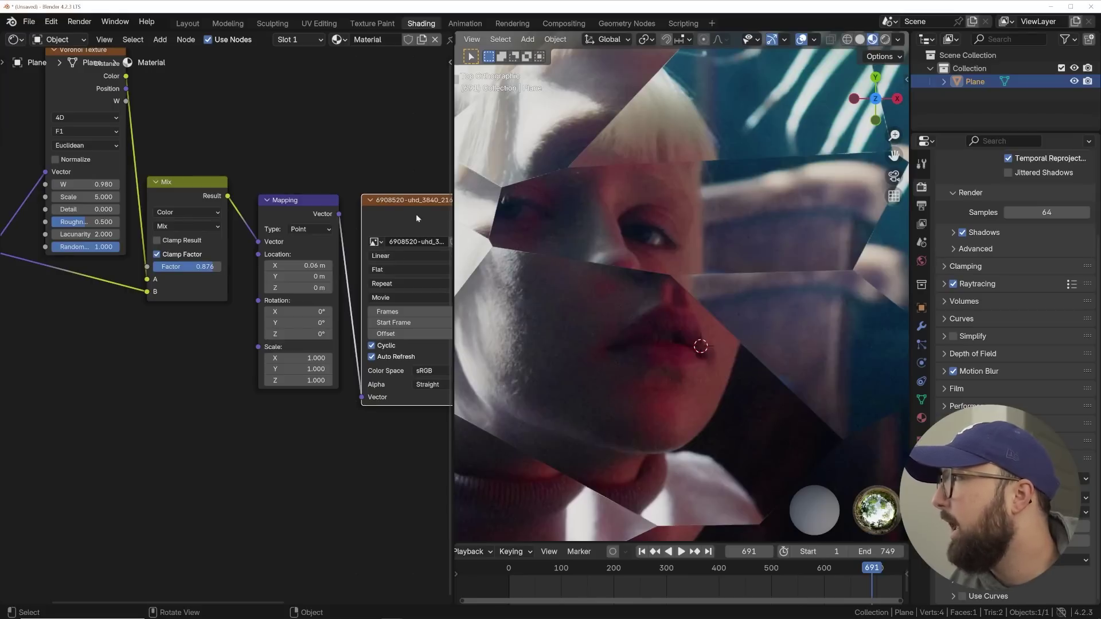
Change the Voronoi Texture's feature to Smooth F1 with a smoothness of 0.078
middle_drag(417, 218, 194, 304)
scroll(182, 220, up, 2)
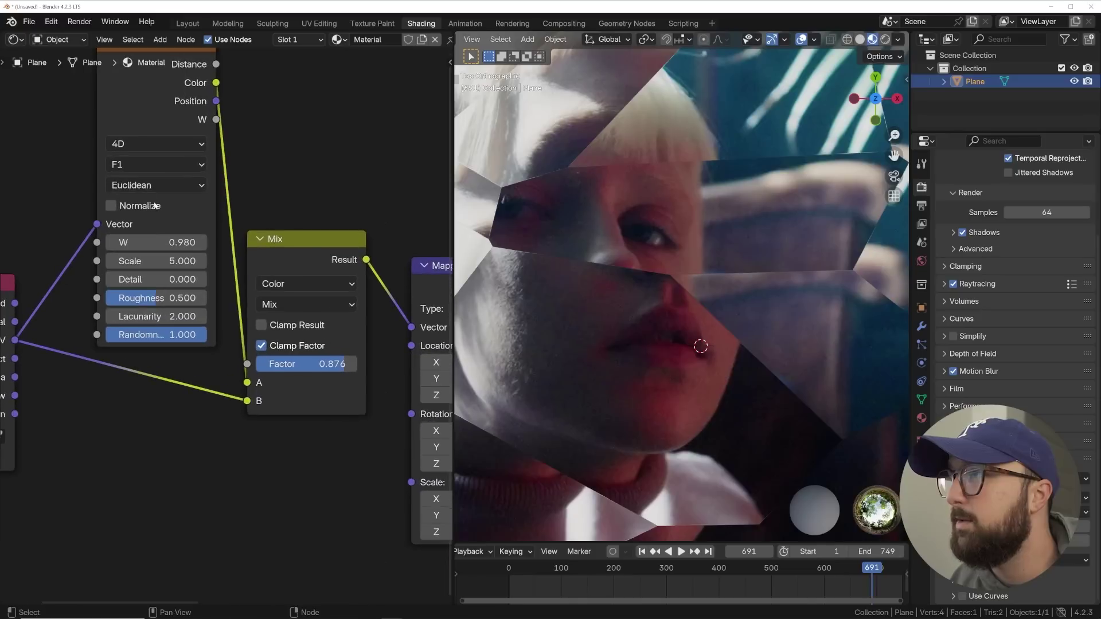
click(144, 166)
click(151, 243)
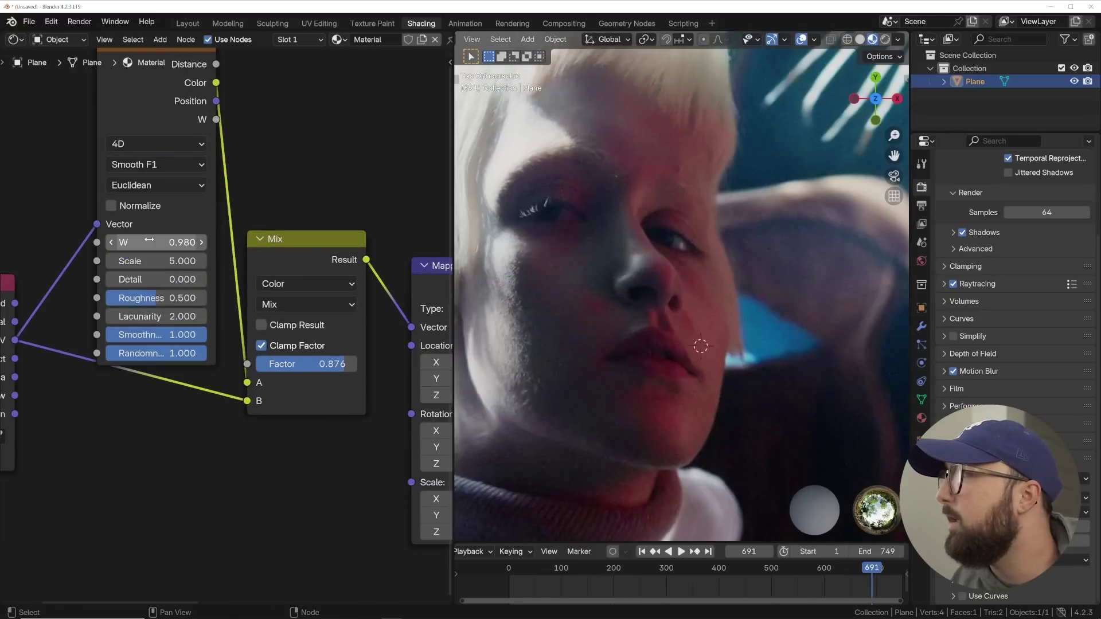
drag(204, 335, 118, 335)
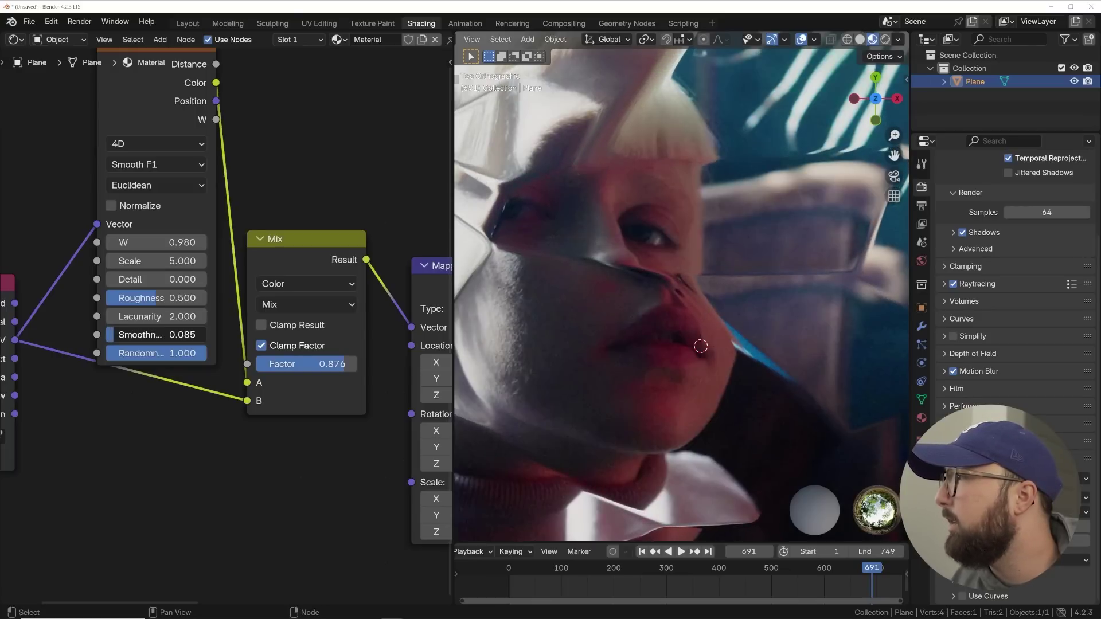
drag(117, 335, 117, 334)
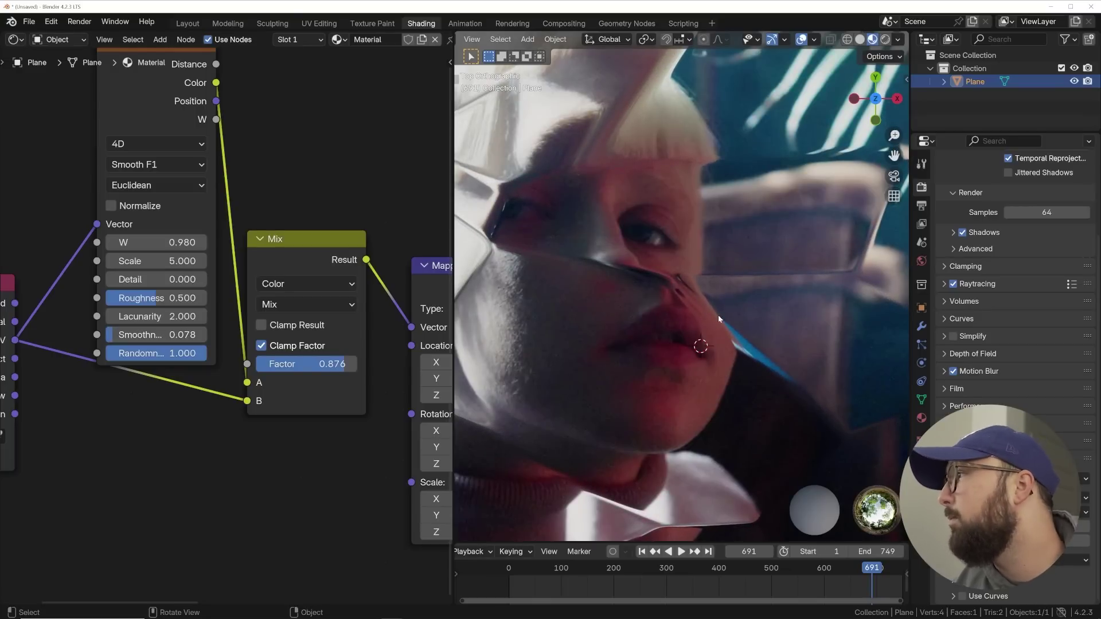
Set the Voronoi Texture's Scale to 4.200 and check the larger fragments on the plane
scroll(716, 317, down, 5)
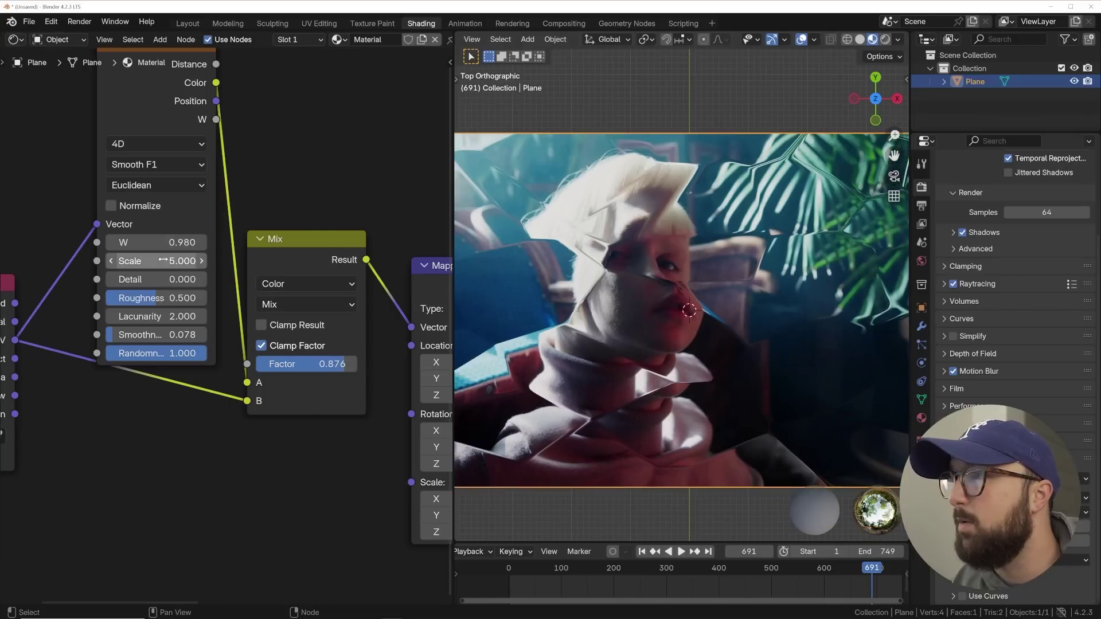
mouse_move(163, 261)
mouse_down()
mouse_move(137, 261)
mouse_move(154, 261)
mouse_up()
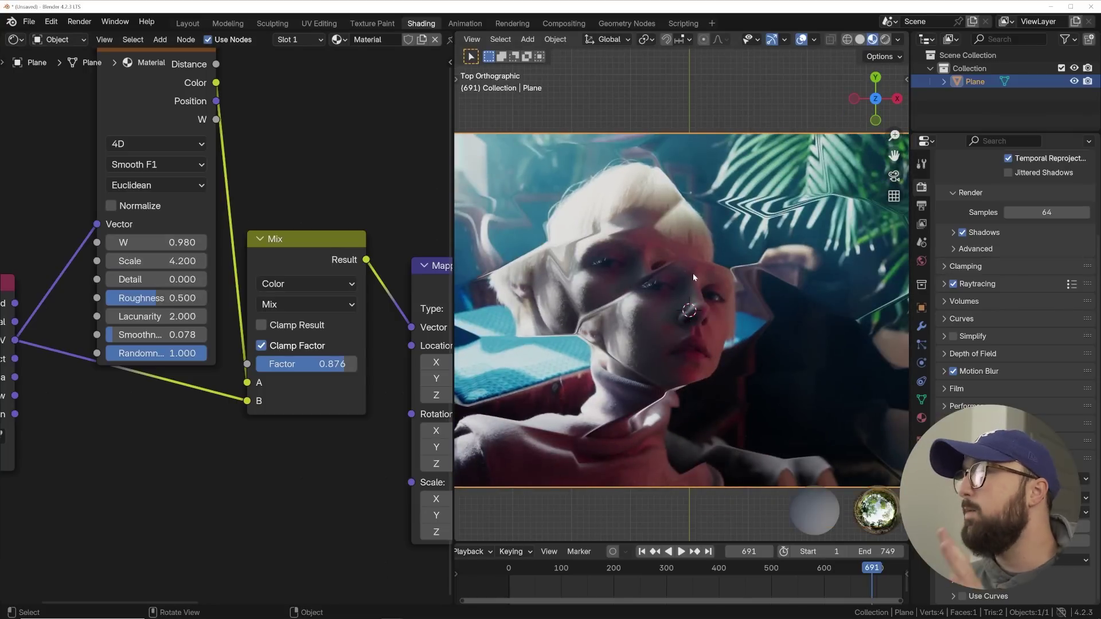
scroll(693, 276, up, 1)
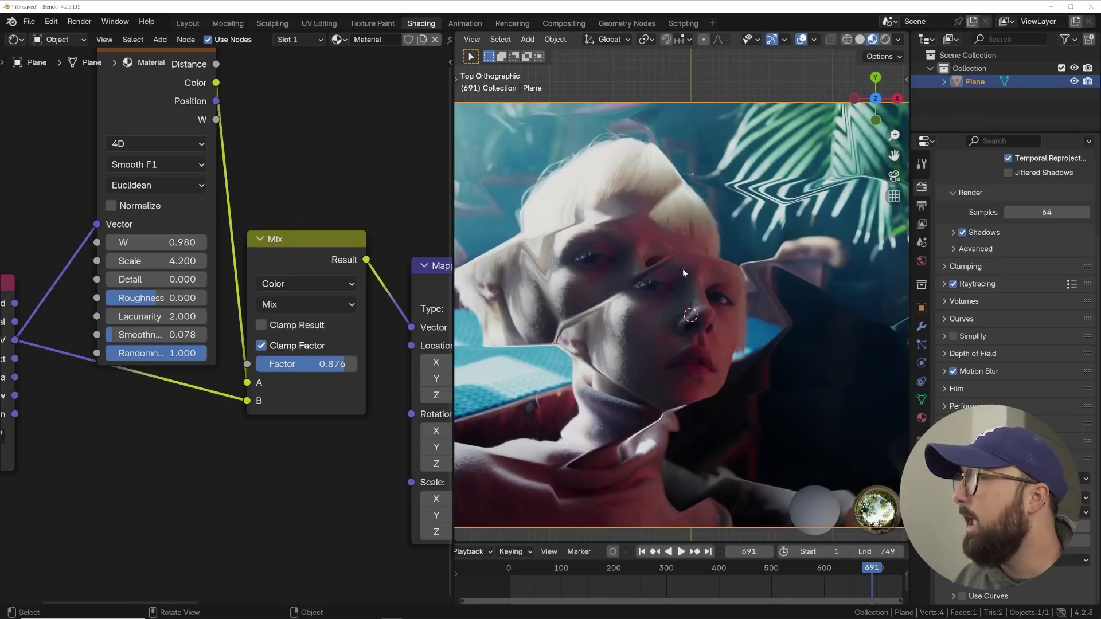
Replace the Voronoi Texture with a Noise Texture, fed by the UV output and connected from its Fac output to the Mix node's A input
scroll(224, 331, down, 1)
click(195, 167)
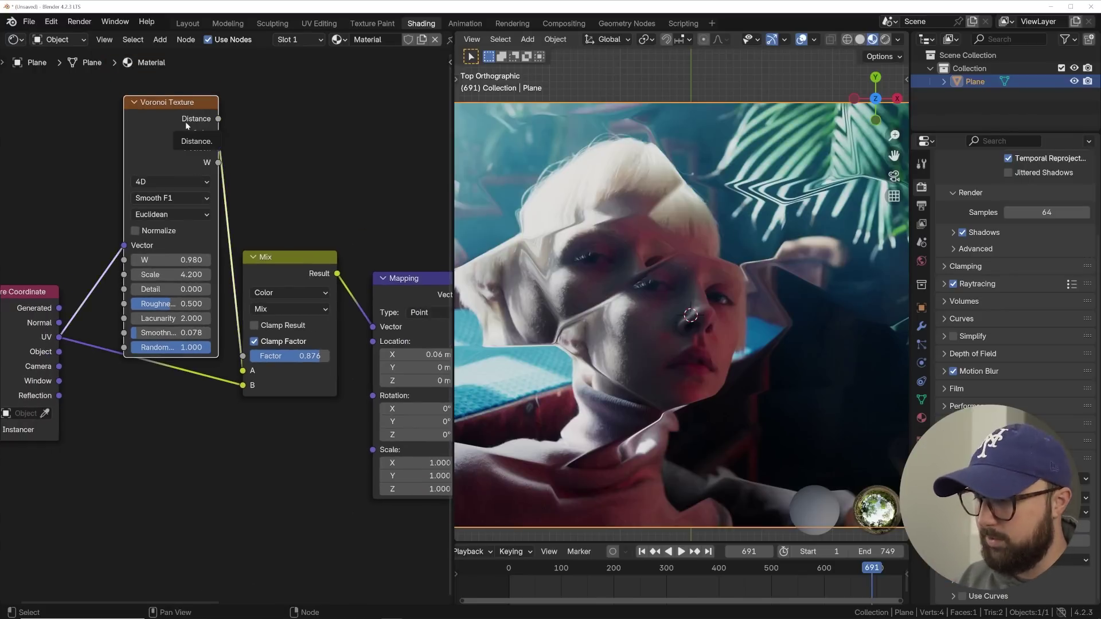
key(x)
key(shift+a)
click(185, 126)
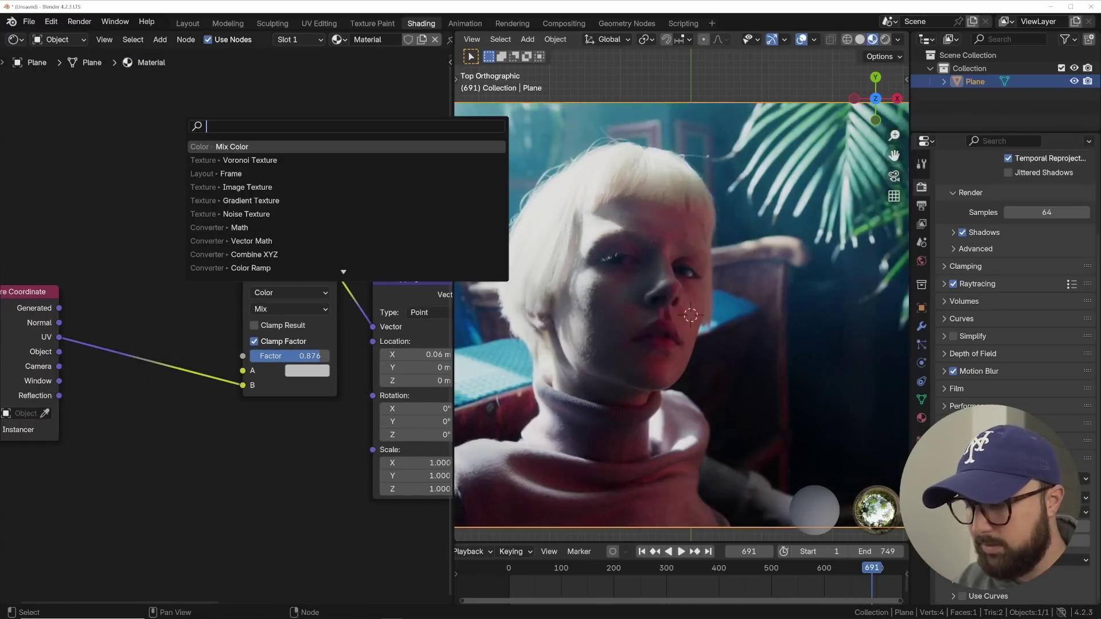
text(noi)
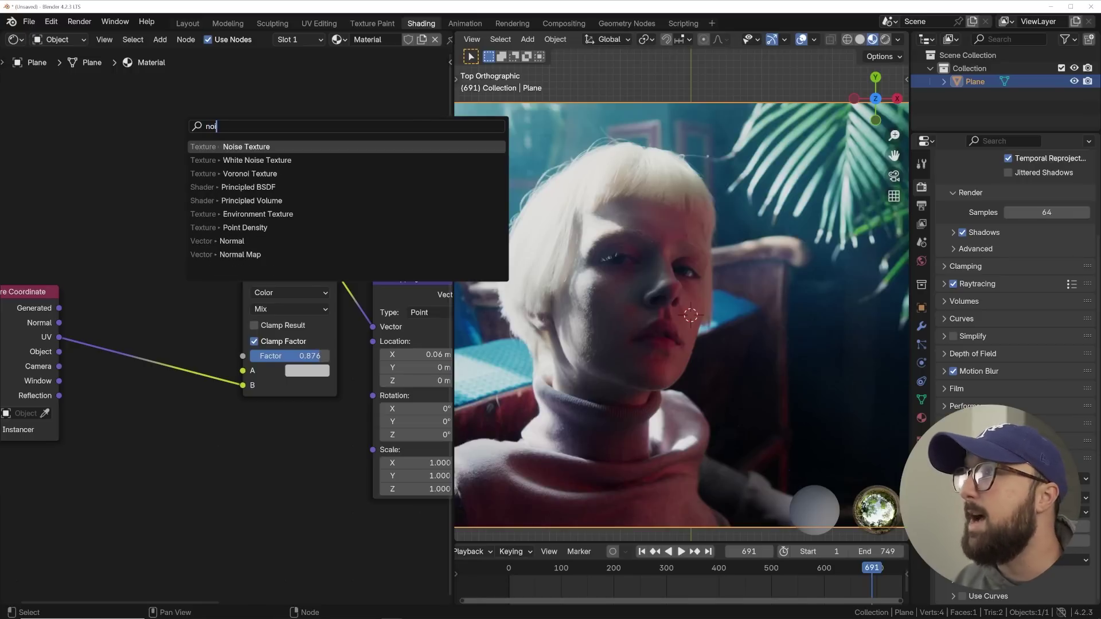
click(246, 147)
click(97, 118)
drag(60, 337, 114, 220)
mouse_move(208, 141)
mouse_down()
mouse_move(232, 361)
mouse_move(242, 356)
mouse_up()
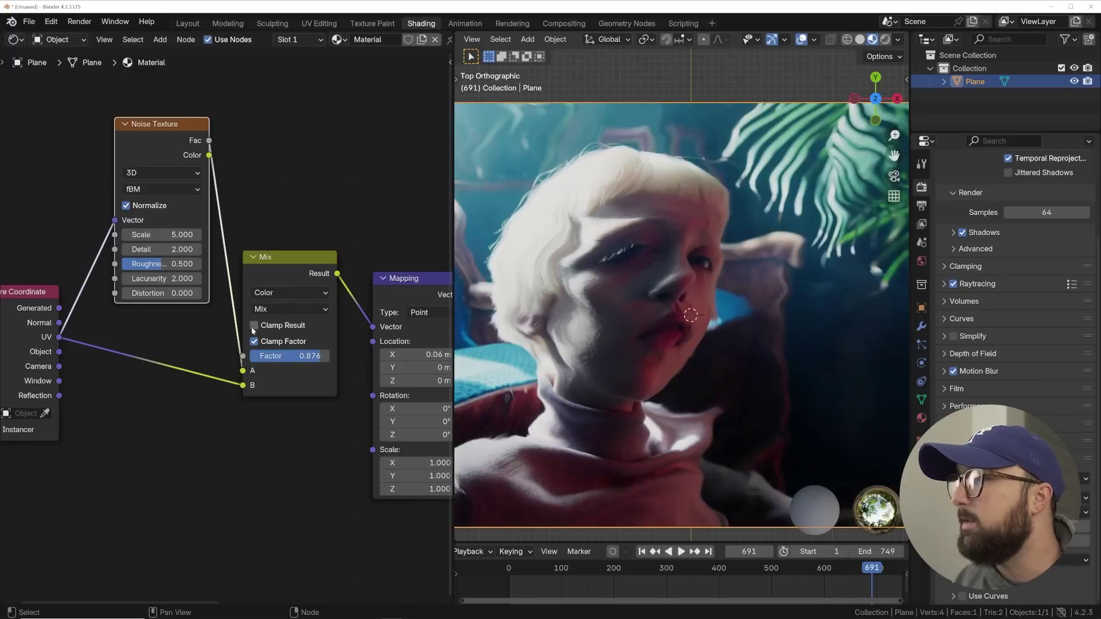
Switch the Noise Texture to 4D with W 1.920 and Detail 0, and set the Mix node's Factor to 0.773
click(162, 172)
click(189, 248)
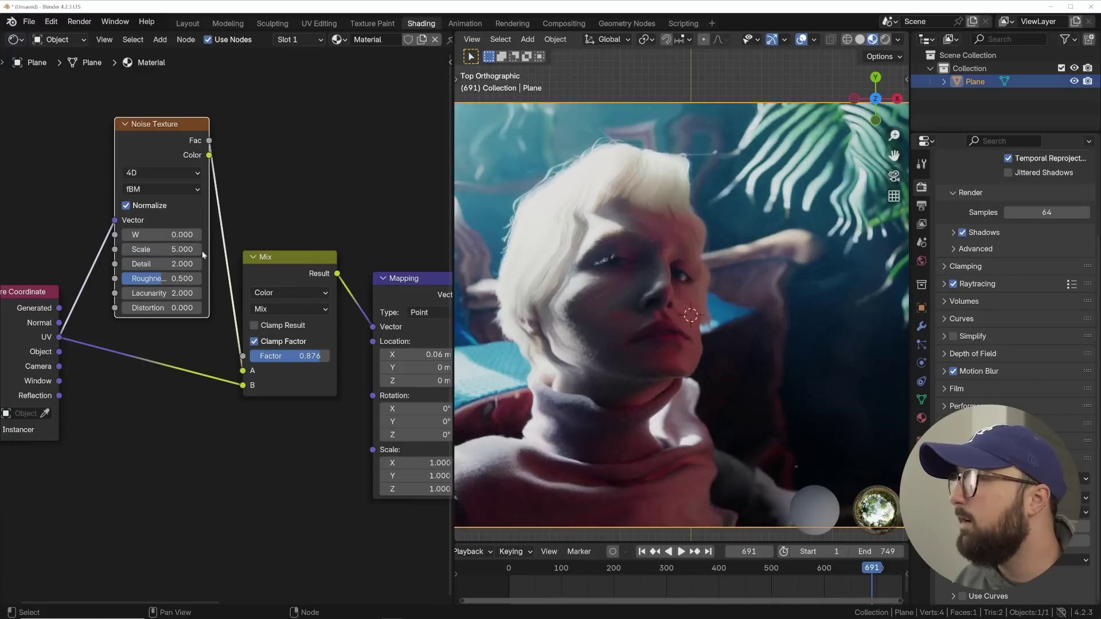
shift+drag(166, 235, 133, 263)
drag(305, 354, 296, 354)
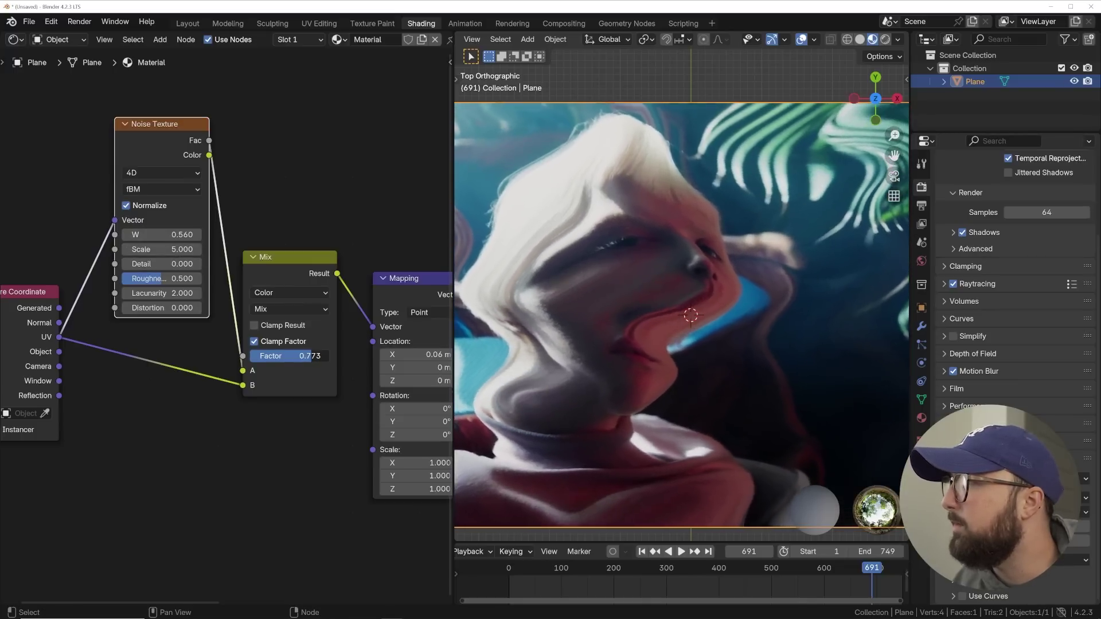
drag(172, 235, 241, 235)
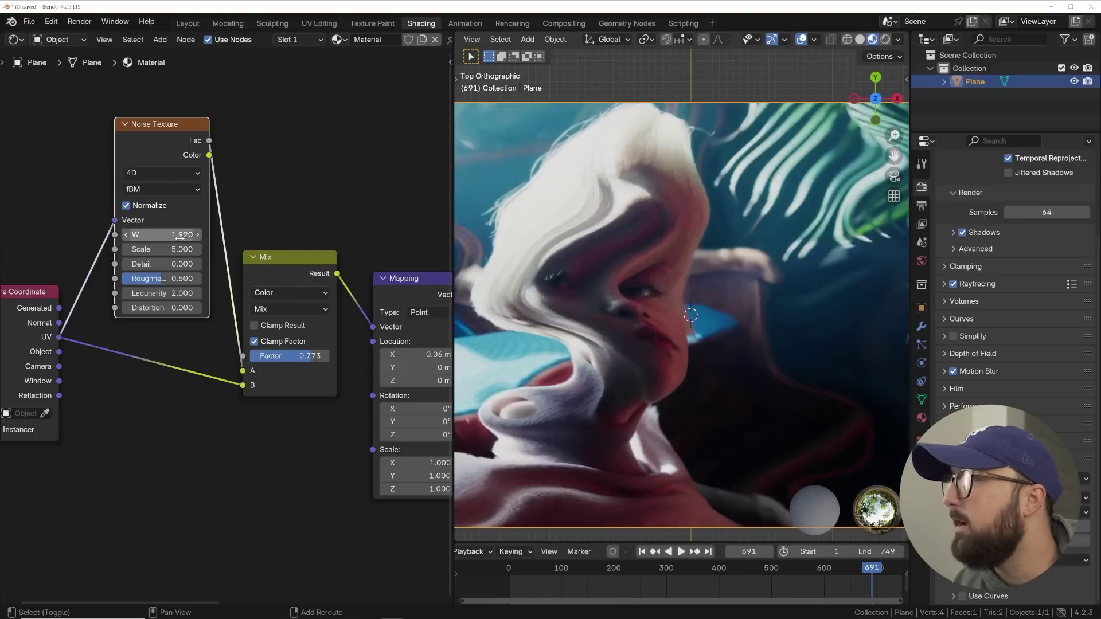
Insert a Color Ramp node between the Noise Texture's Fac output and the Mix node's A input
scroll(296, 282, down, 2)
drag(164, 331, 38, 336)
drag(255, 218, 157, 226)
key(shift+a)
click(221, 185)
text(col)
key(Down)
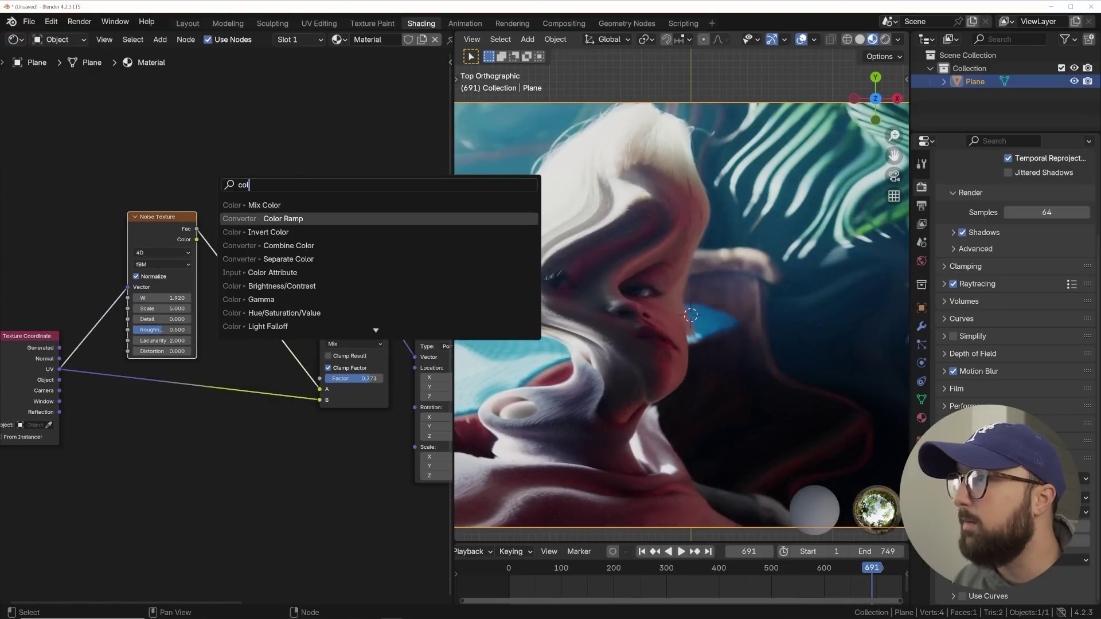
key(Return)
click(227, 205)
Try the Color Ramp's white stop at position 0.468 and at 0.770 to compare the distortion
drag(338, 262, 283, 266)
scroll(591, 310, down, 2)
shift+middle_drag(590, 309, 623, 308)
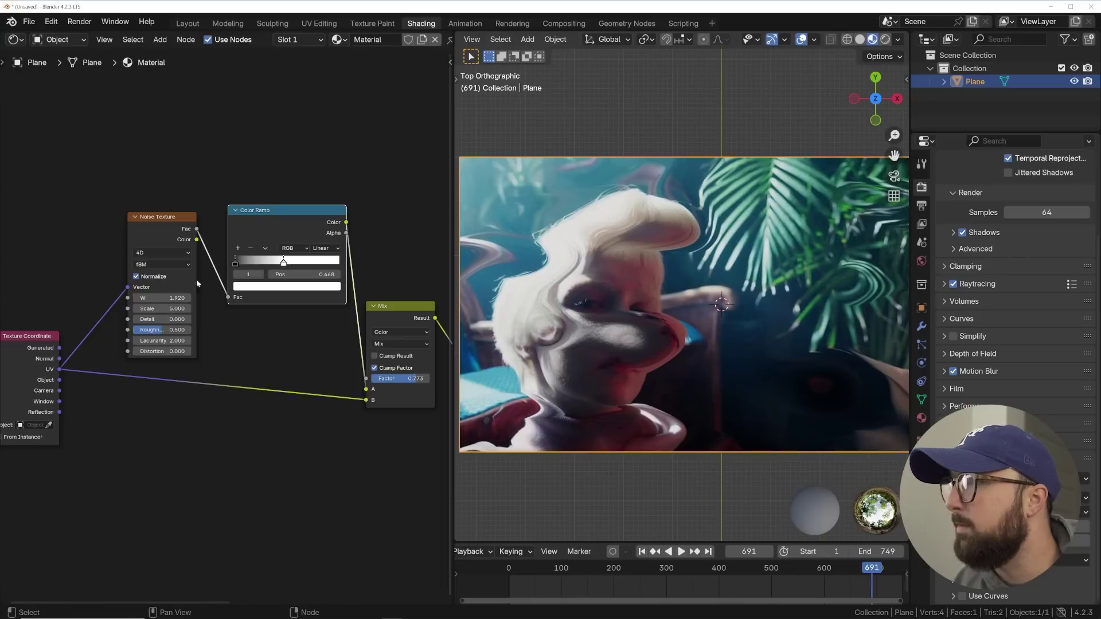
drag(286, 265, 318, 265)
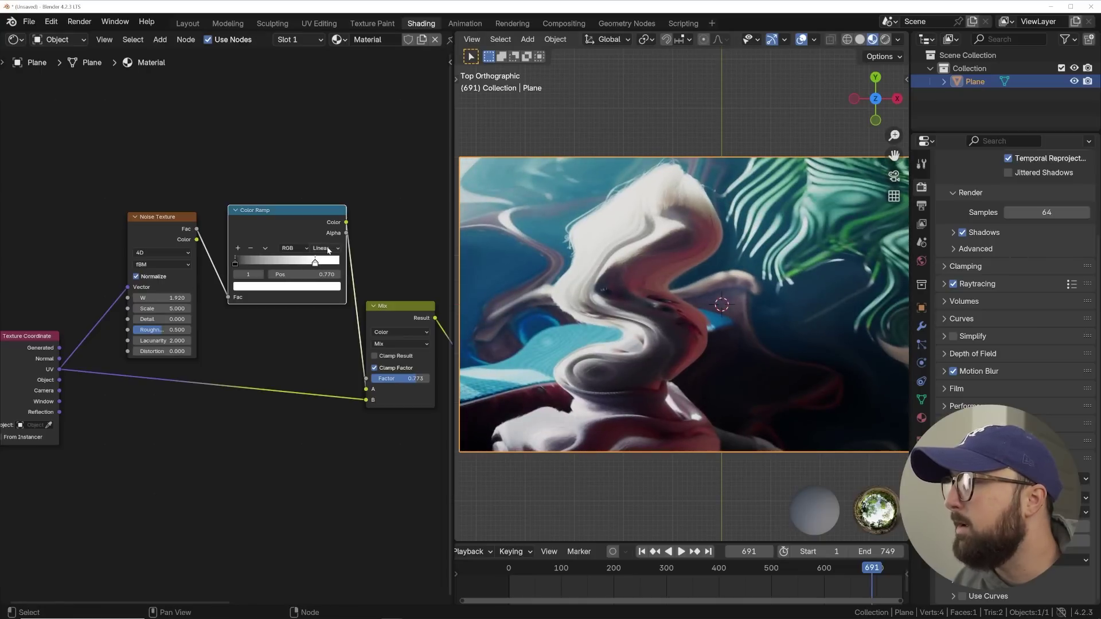
Set the Color Ramp's interpolation to Ease and move its white stop to position 0.487
click(329, 251)
click(332, 269)
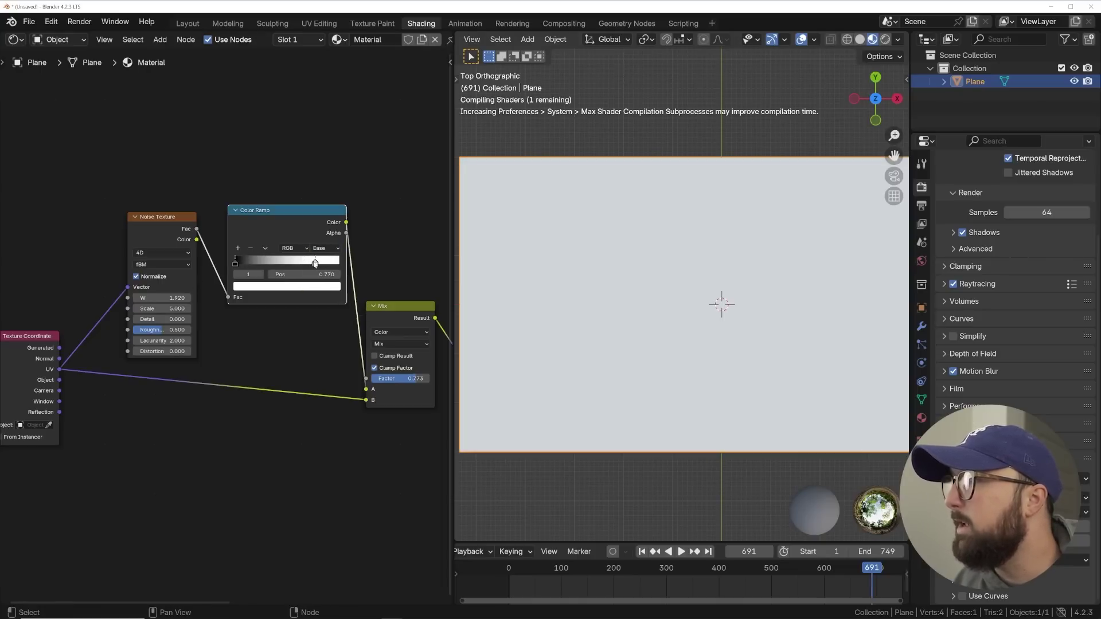
drag(315, 264, 285, 264)
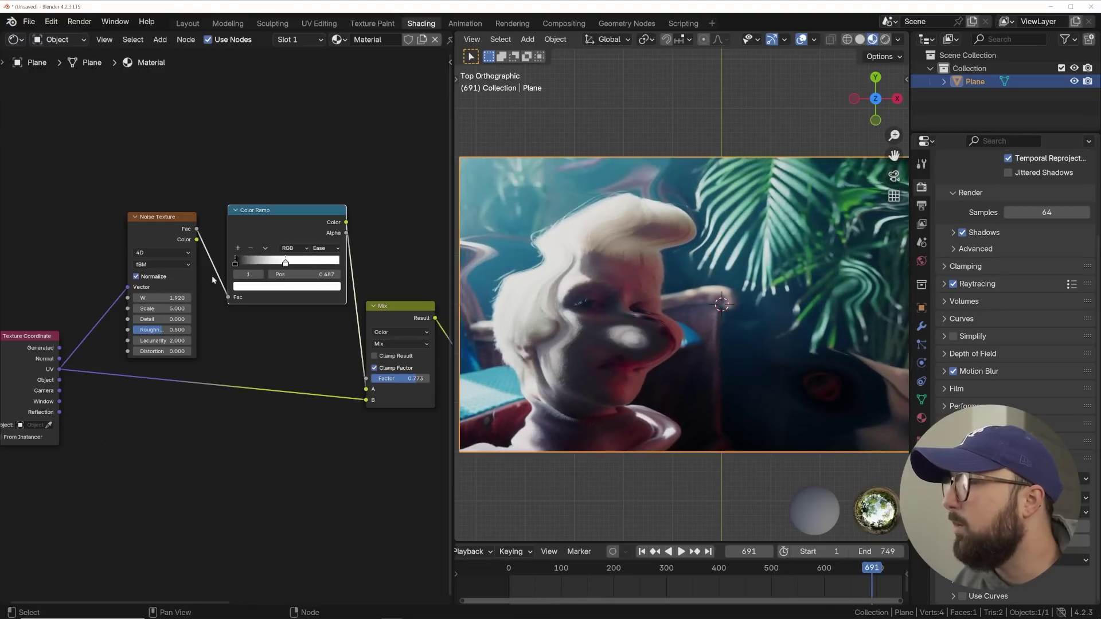
Increase the Noise Texture's W value to shift the warp pattern across the video plane
shift+drag(163, 298, 358, 298)
scroll(624, 336, up, 1)
scroll(284, 334, down, 3)
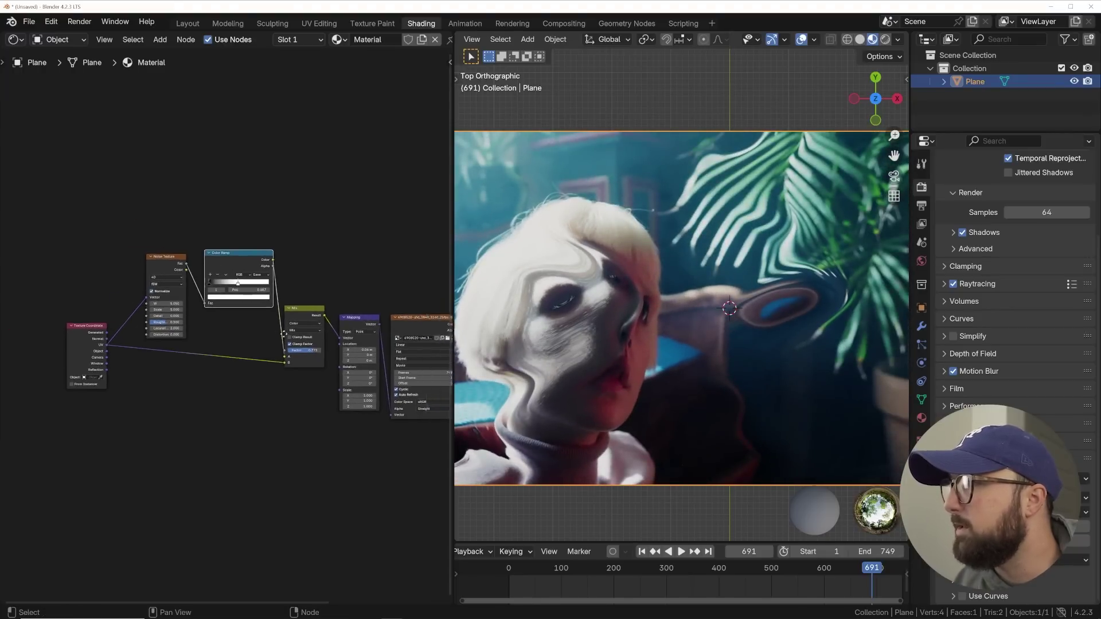
Add a camera to the scene and look through it
middle_drag(284, 333, 186, 318)
scroll(618, 298, down, 4)
key(shift+a)
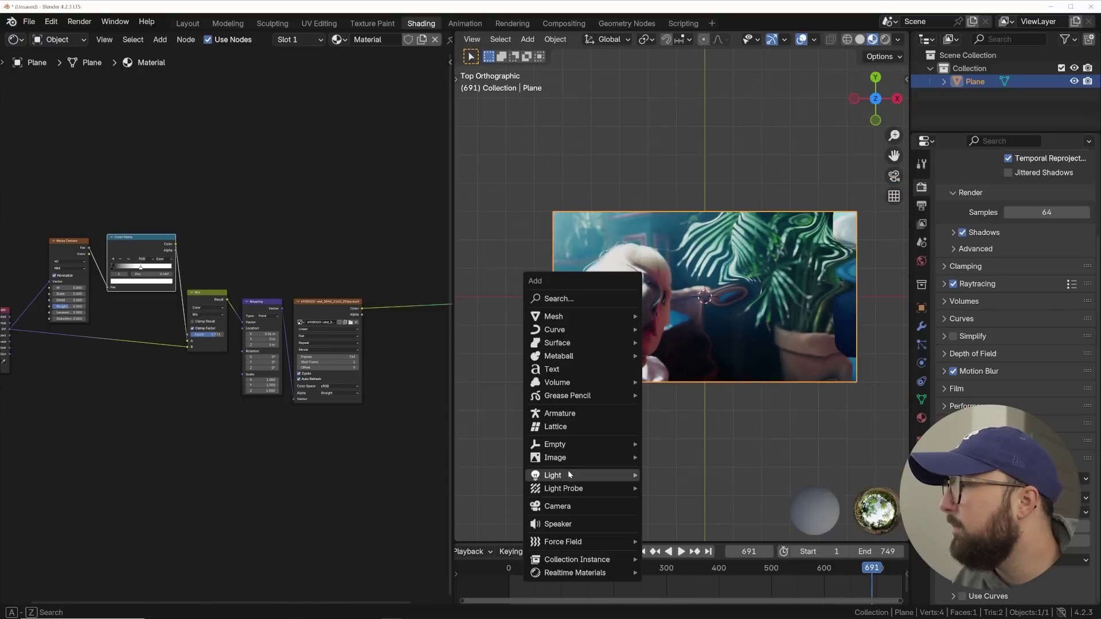
click(562, 506)
key(KP_0)
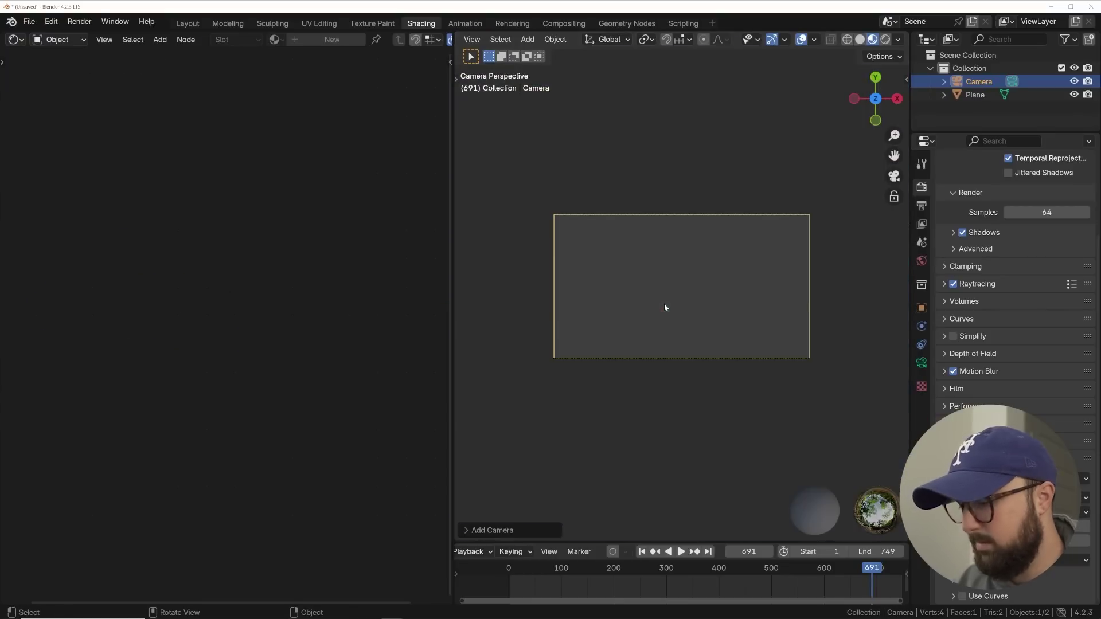
Move the camera about 14.73 m along its local Z axis so the video plane fills its frame
key(g)
key(z)
key(z)
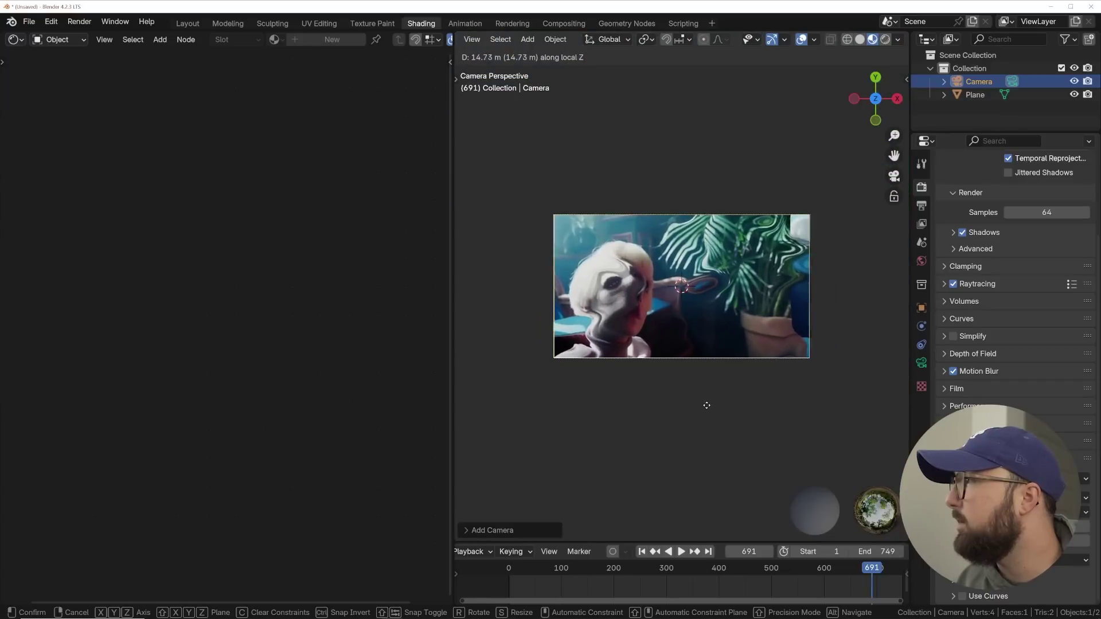
click(707, 404)
scroll(683, 345, up, 4)
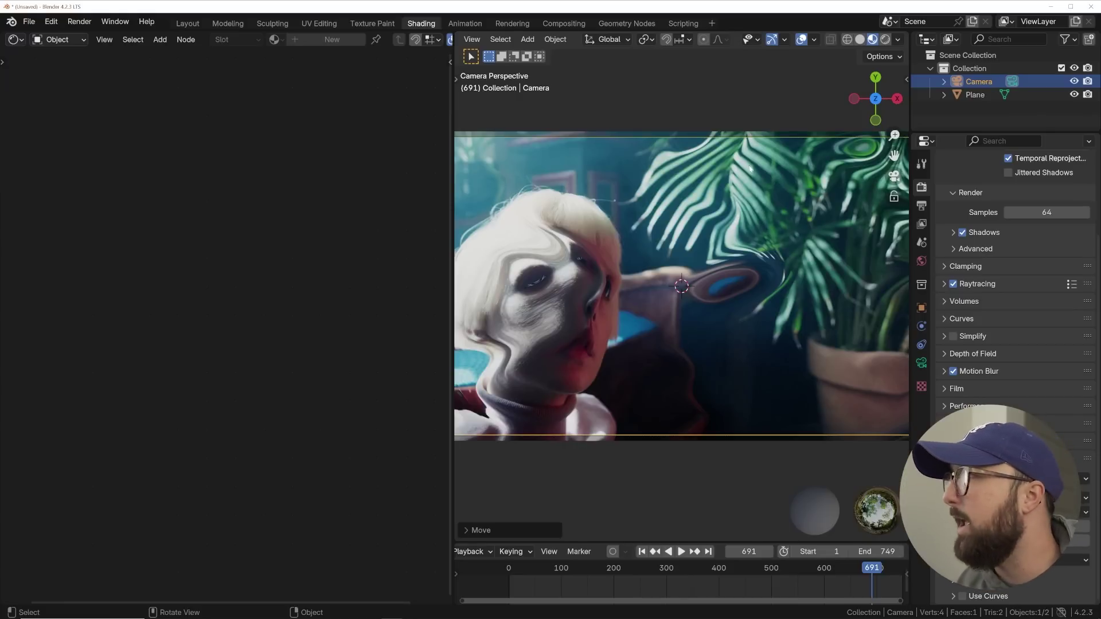
Select the video plane and connect the Texture Coordinate's UV output directly to the Mapping node's Vector input
click(505, 298)
middle_drag(74, 318, 158, 321)
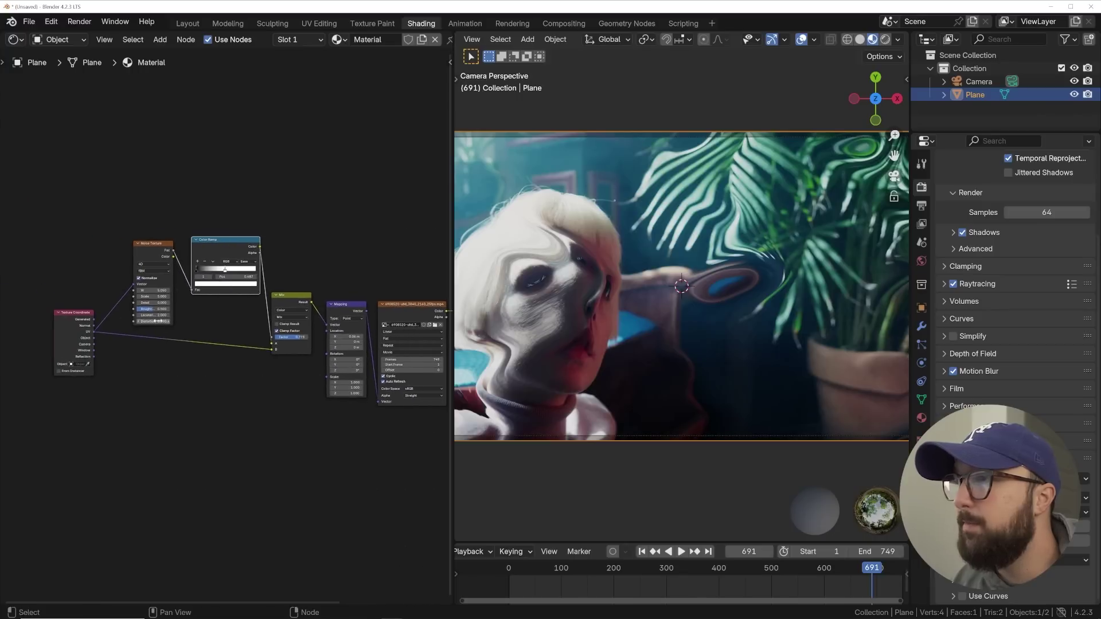
drag(93, 332, 328, 325)
scroll(370, 348, up, 3)
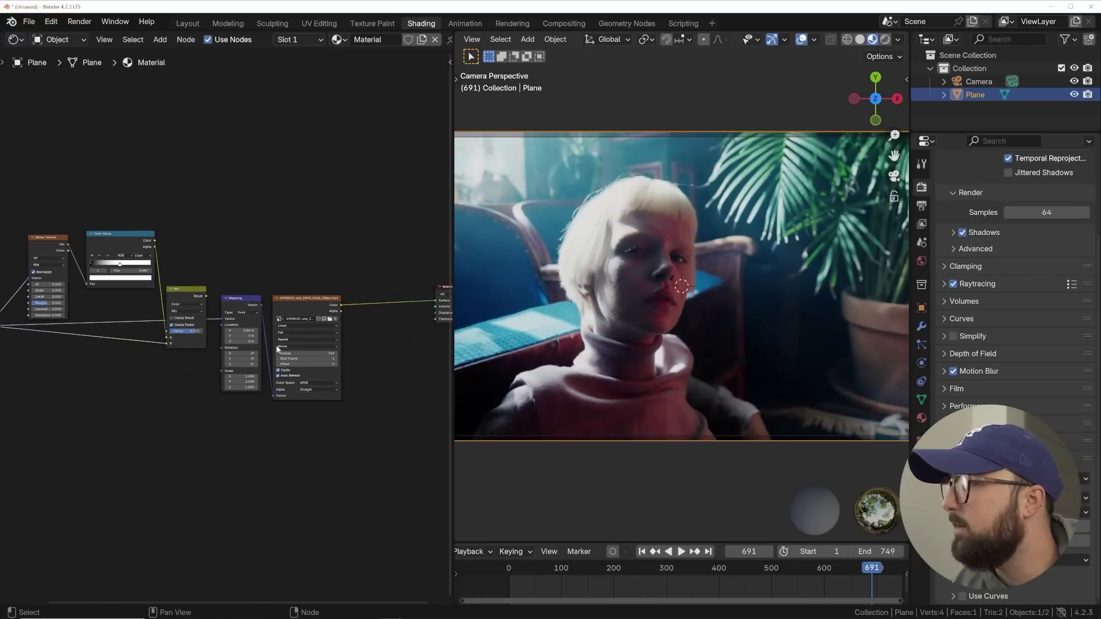
Replace the clip in the plane's movie texture node with just video.mp4
scroll(331, 348, up, 1)
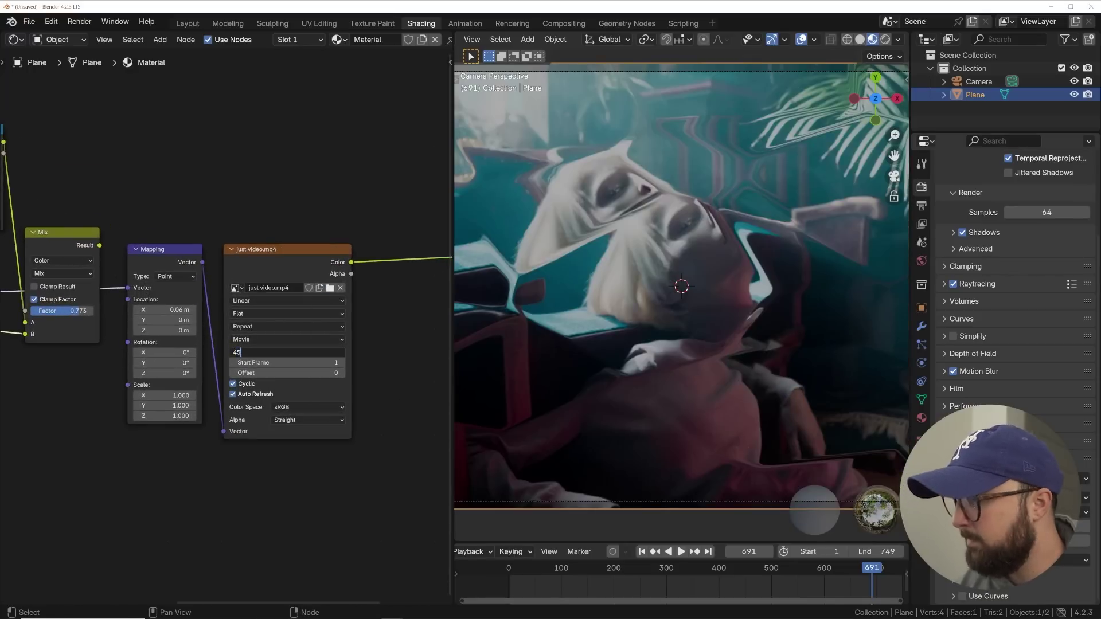
text(0)
key(Return)
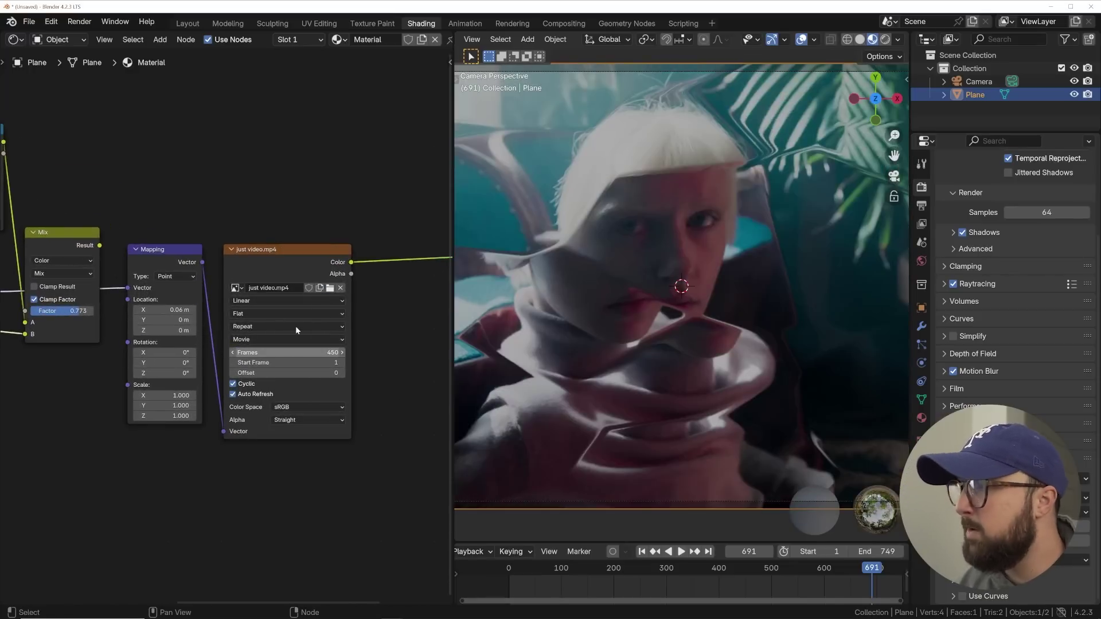
Play back the new video on the plane from an earlier frame to check its distortion
key(space)
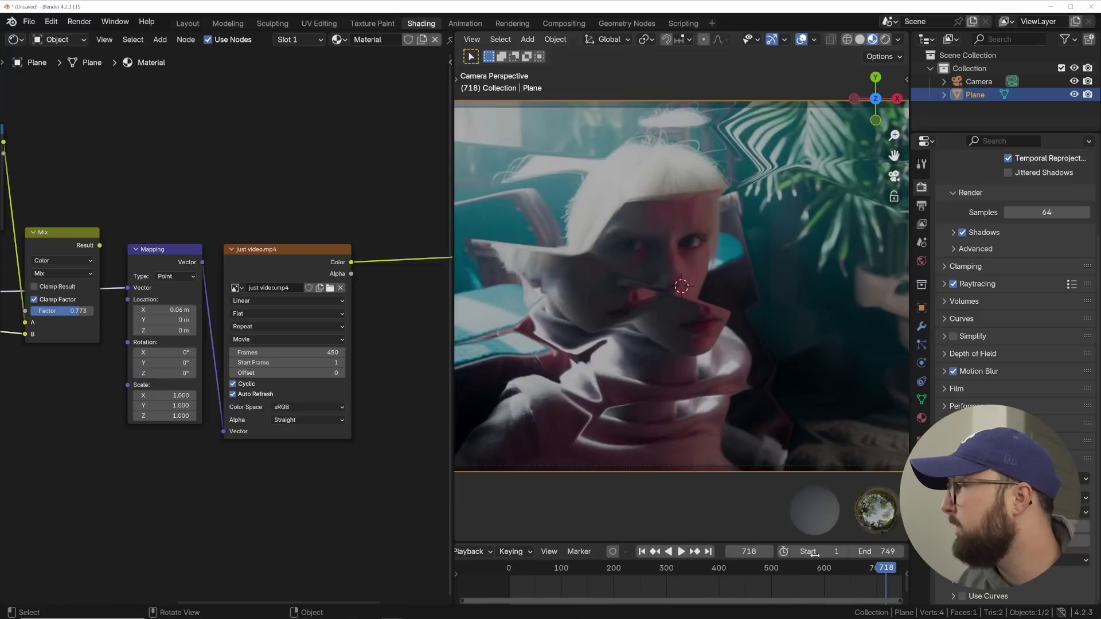
drag(642, 568, 563, 564)
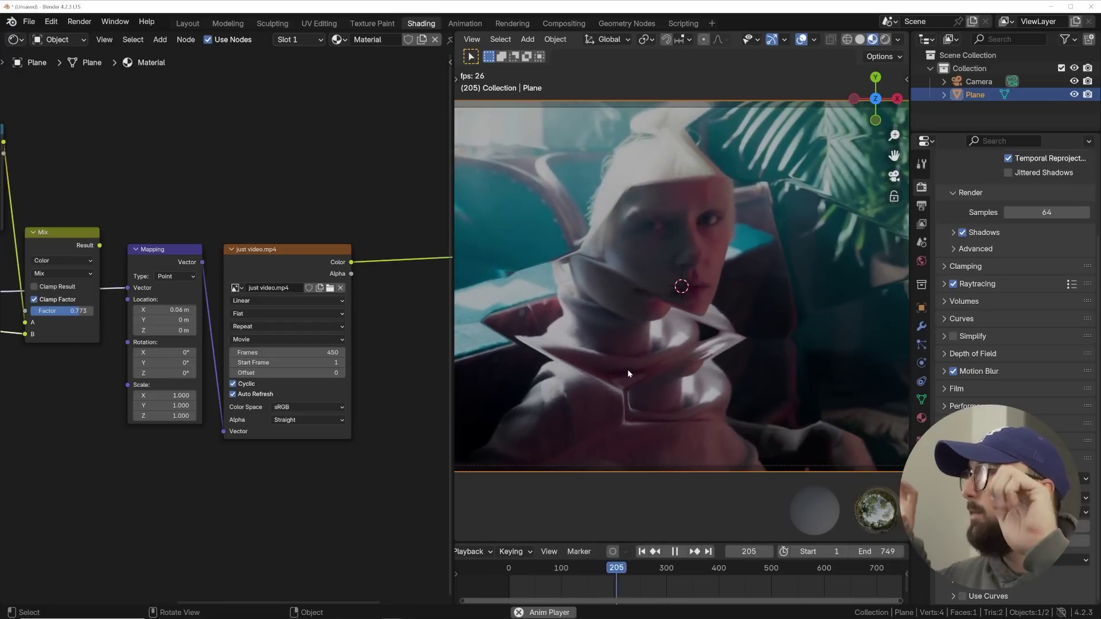
key(space)
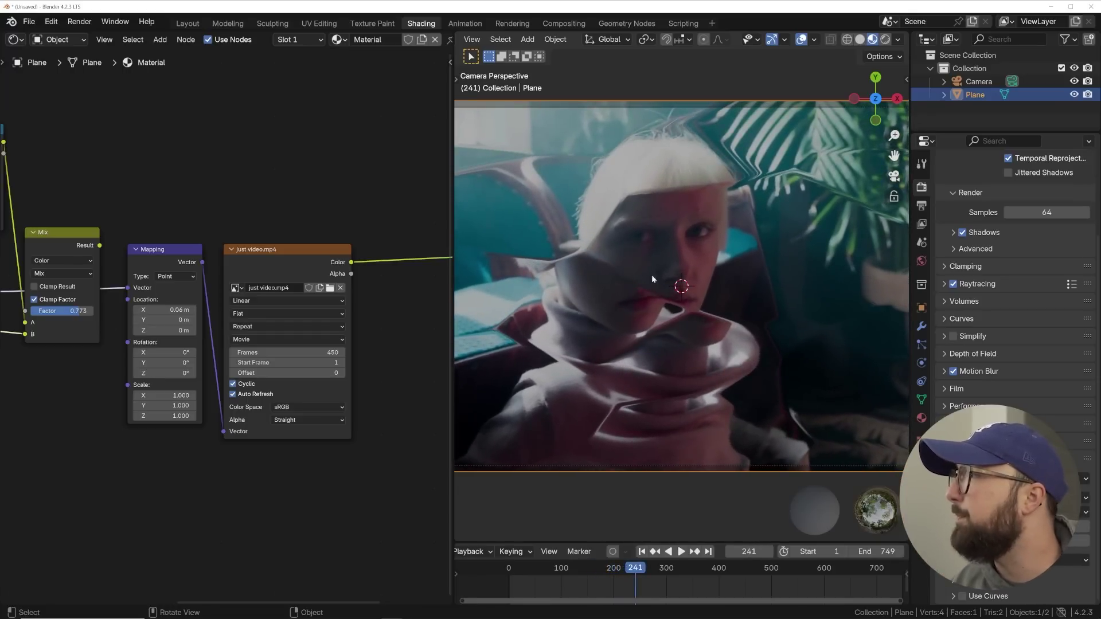
Switch to the Layout workspace and rename the existing plane to video
click(187, 23)
mouse_move(487, 275)
middle_down()
mouse_move(497, 317)
mouse_move(490, 231)
middle_up()
key(shift+a)
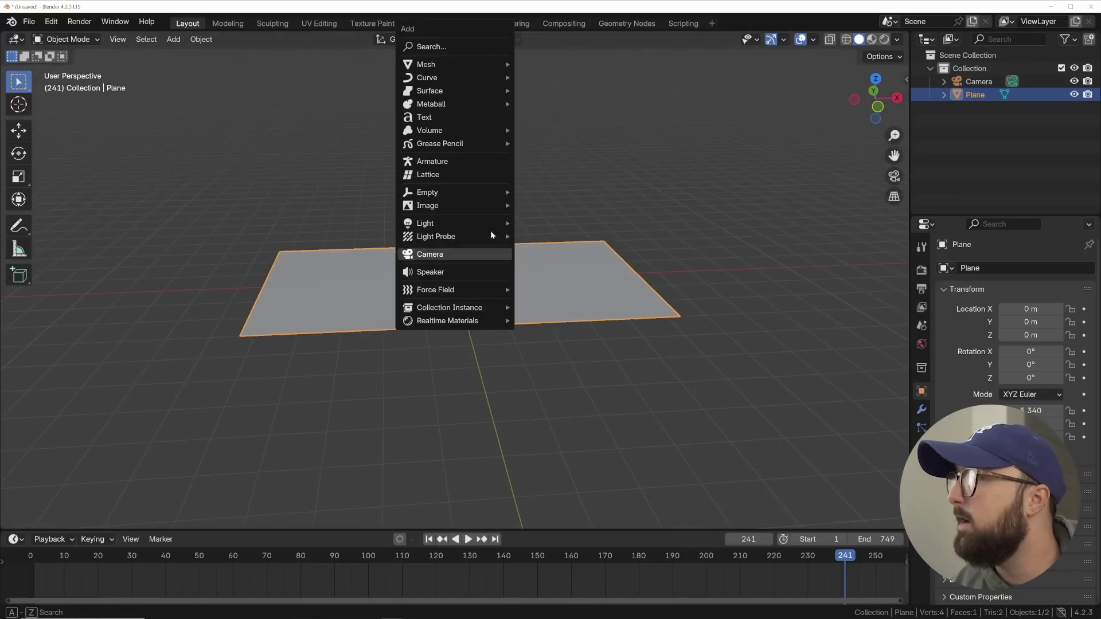
key(F2)
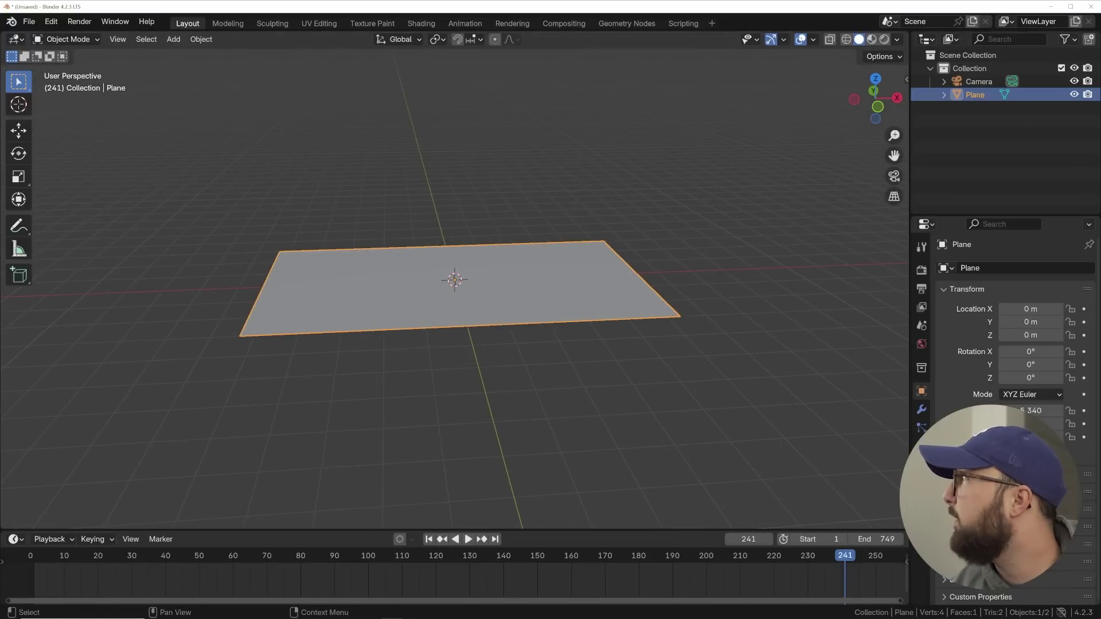
text(video)
key(Return)
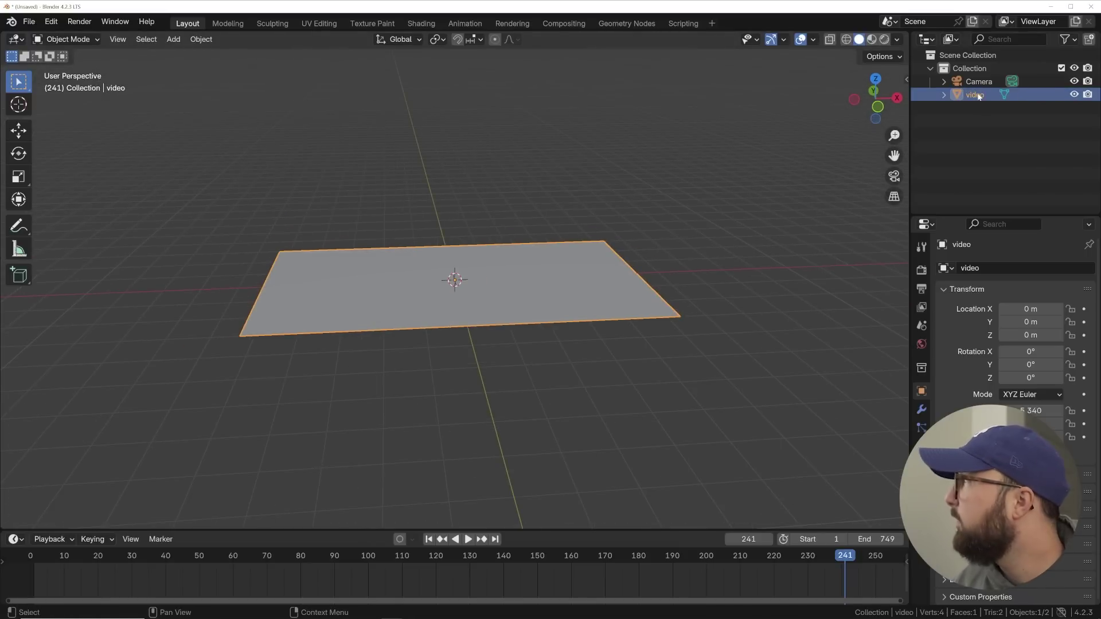
Add a second mesh plane and raise it to about 0.0085 m in Z, just above the video plane
click(360, 183)
key(shift+a)
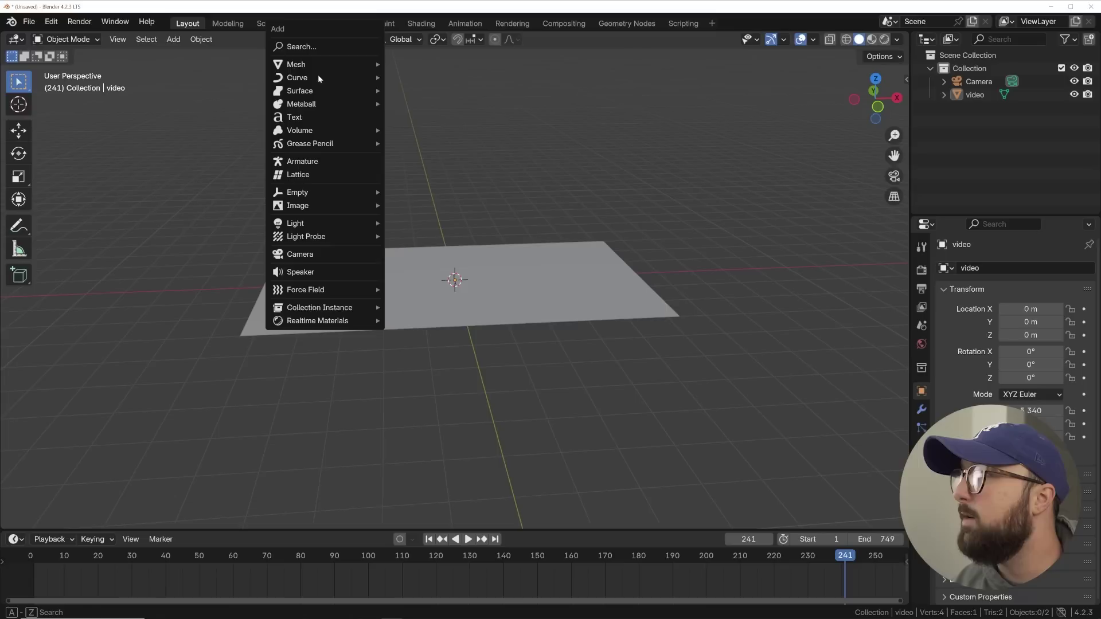
mouse_move(344, 64)
click(404, 64)
click(19, 130)
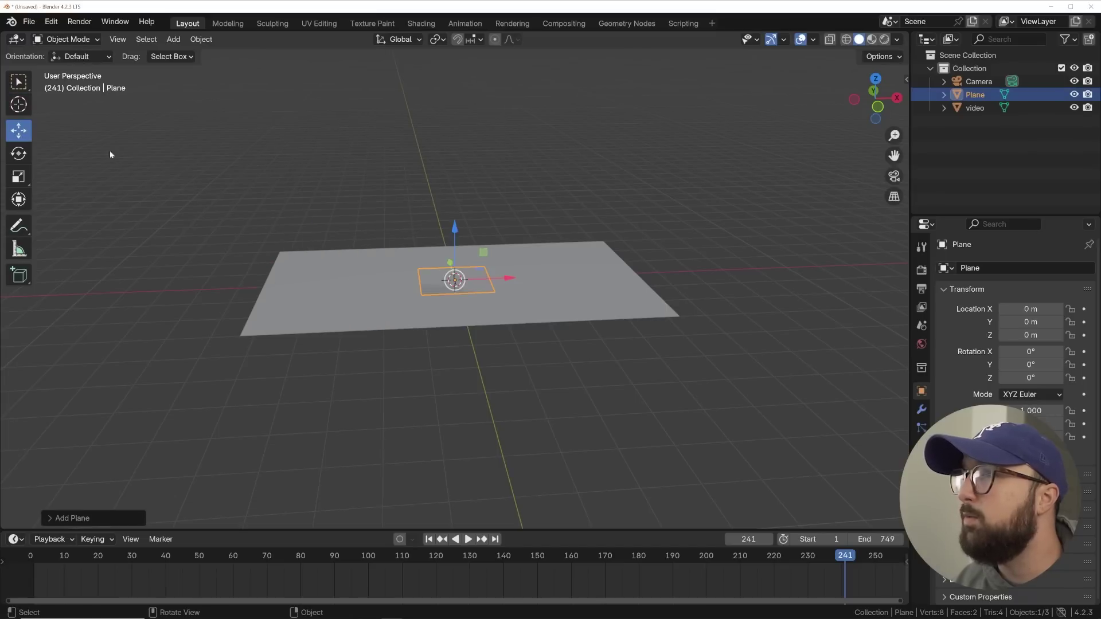
scroll(460, 235, up, 4)
drag(455, 227, 456, 225)
middle_drag(456, 224, 490, 293)
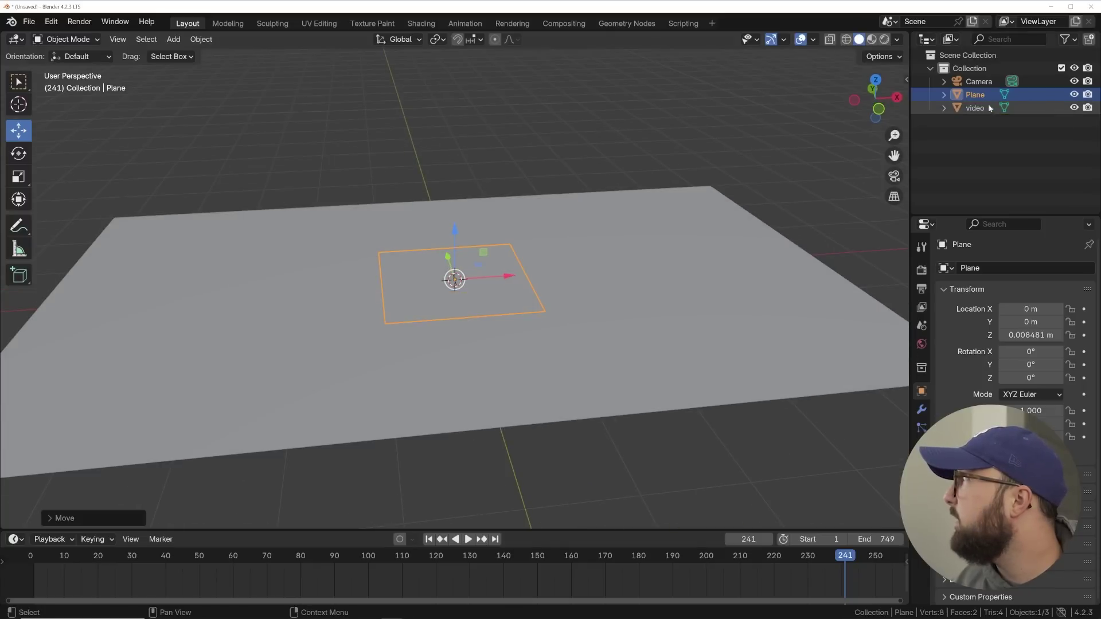
Rename the new plane to geo and view the scene through the camera
double_click(974, 94)
text(ge)
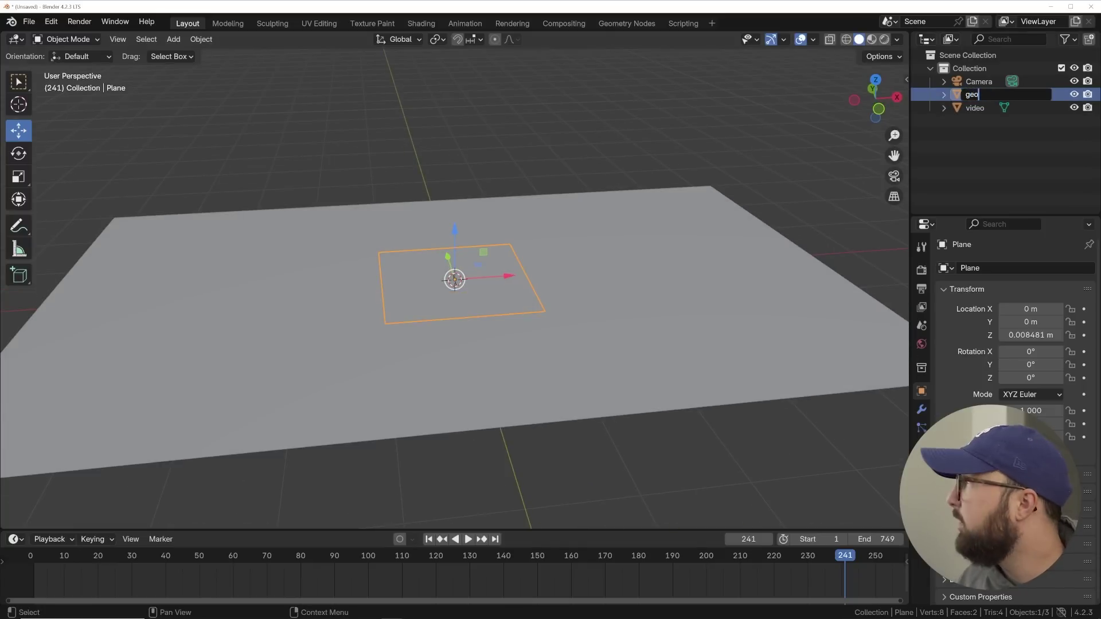
text(o)
key(Return)
scroll(466, 404, down, 3)
key(KP_0)
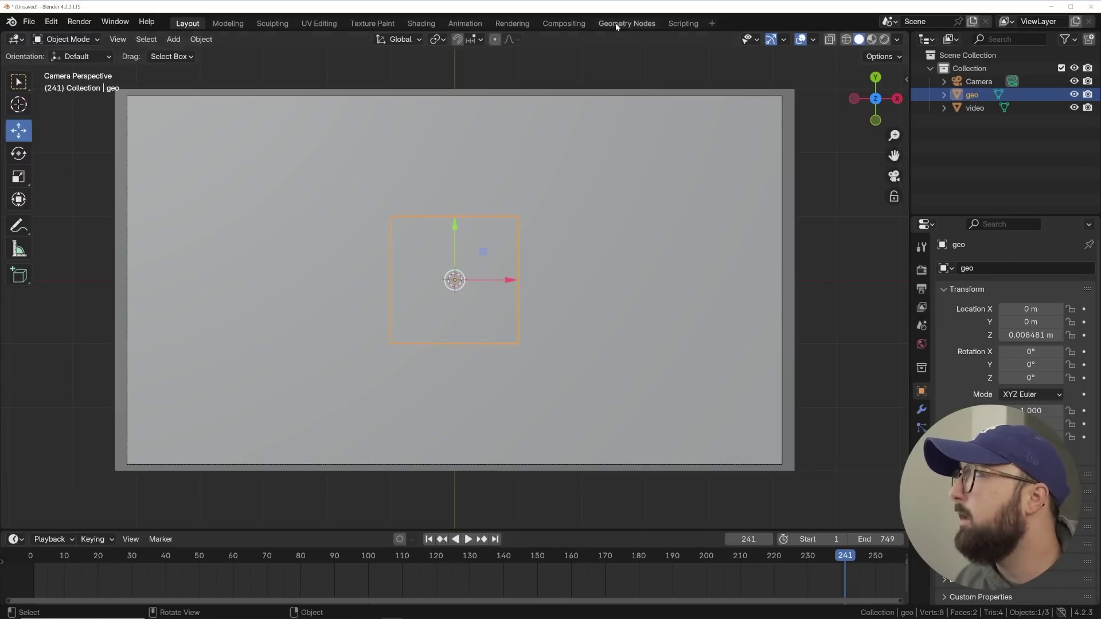
Create a new geometry node tree on geo in the Geometry Nodes workspace, with the viewport set to camera view
click(617, 24)
key(grave)
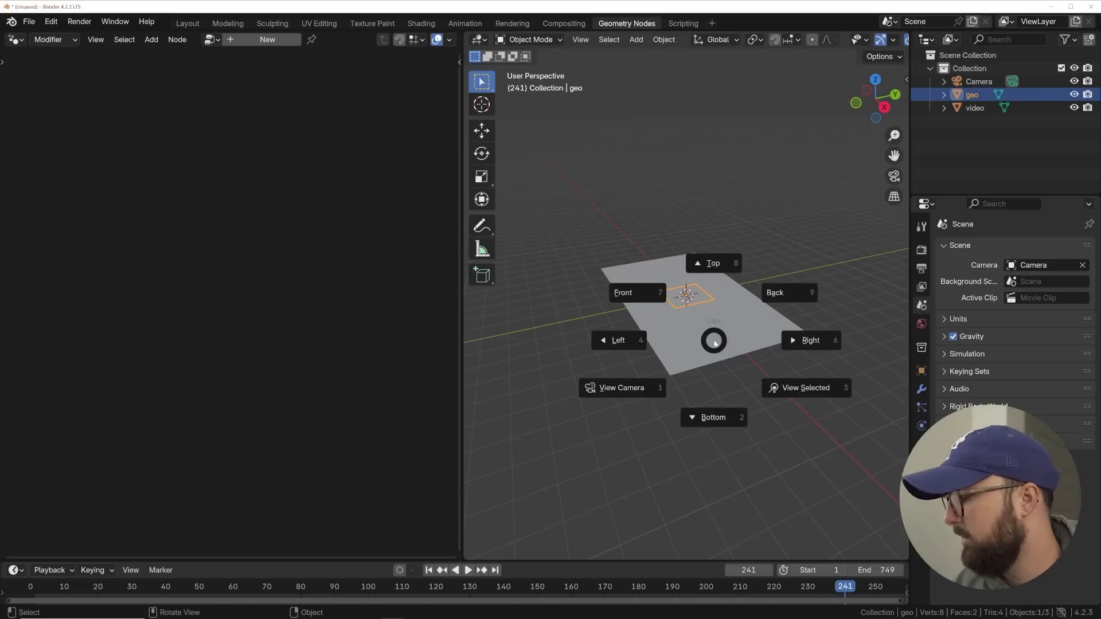
key(KP_0)
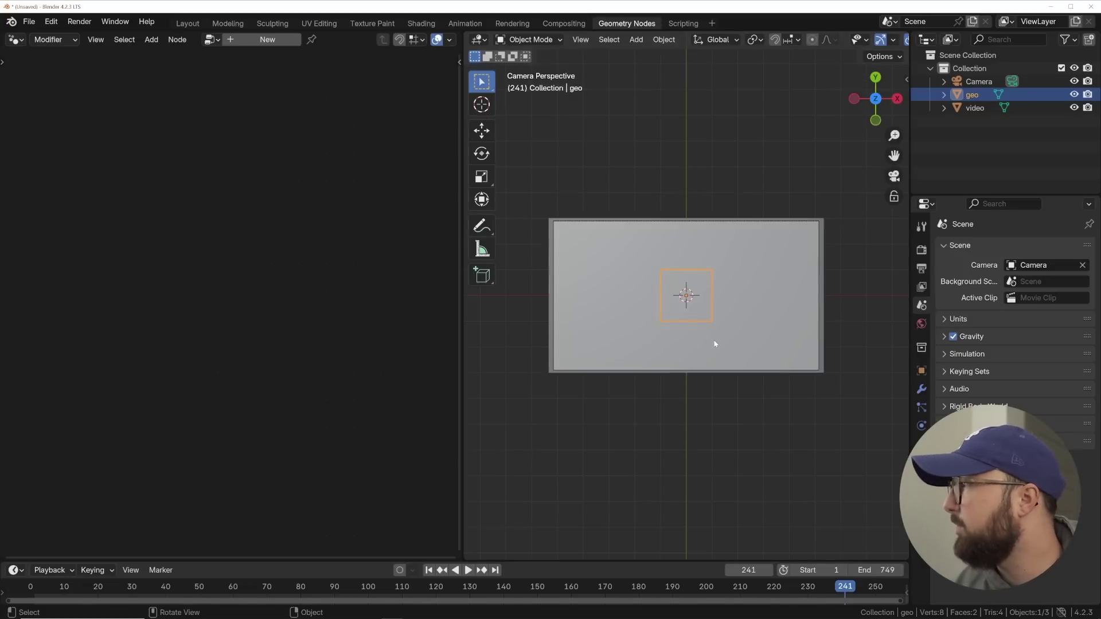
click(268, 39)
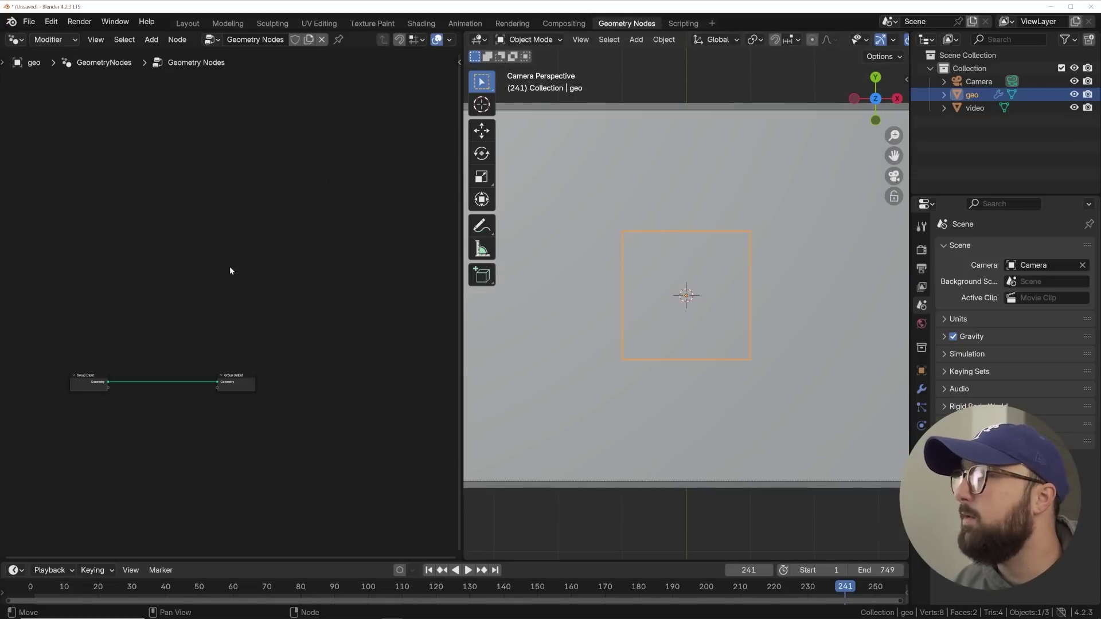
Add a Grid node, connect its Mesh output to the Group Output's Geometry, and delete the Group Input node
key(shift+a)
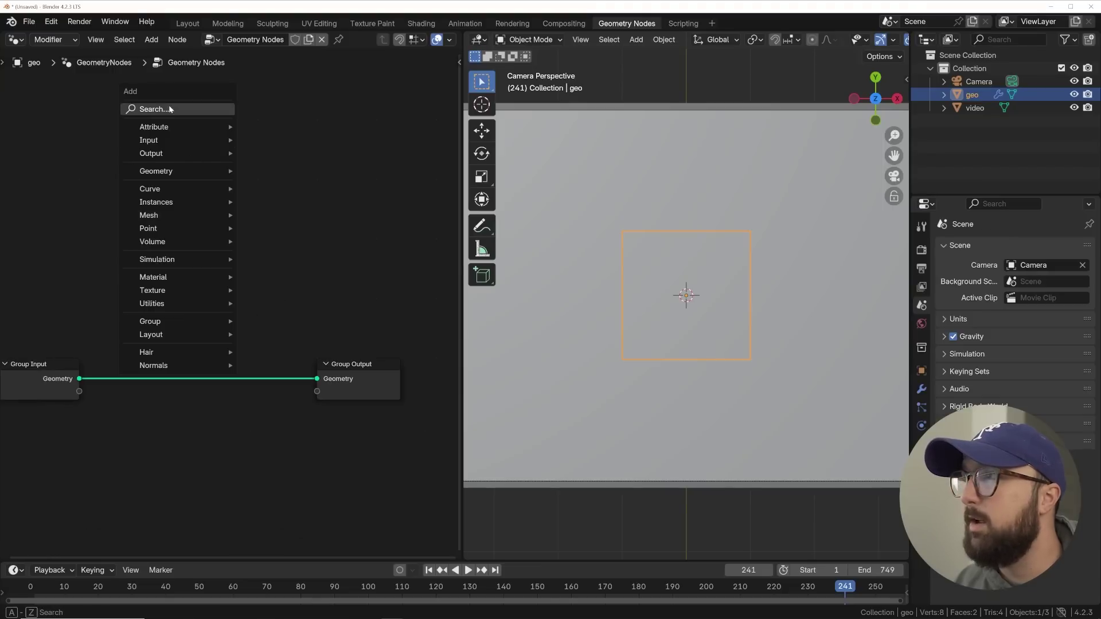
click(220, 108)
text(grid)
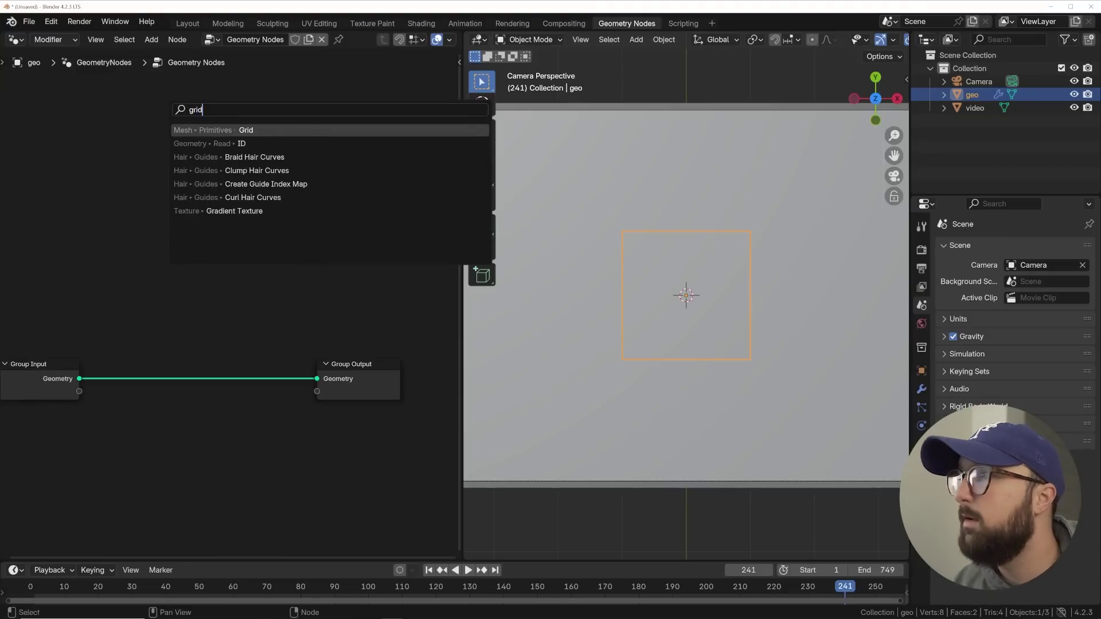
key(Return)
click(228, 248)
drag(217, 236, 317, 378)
click(19, 379)
key(x)
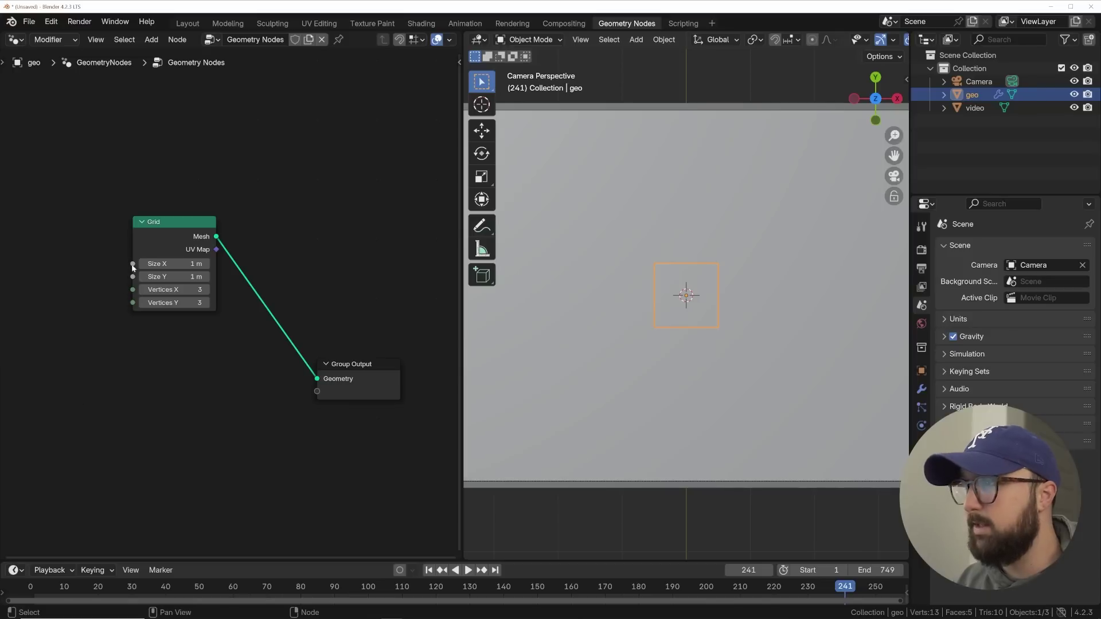
Set the Grid node's Size X to 16 m and Size Y to 9 m
drag(138, 267, 83, 360)
double_click(97, 358)
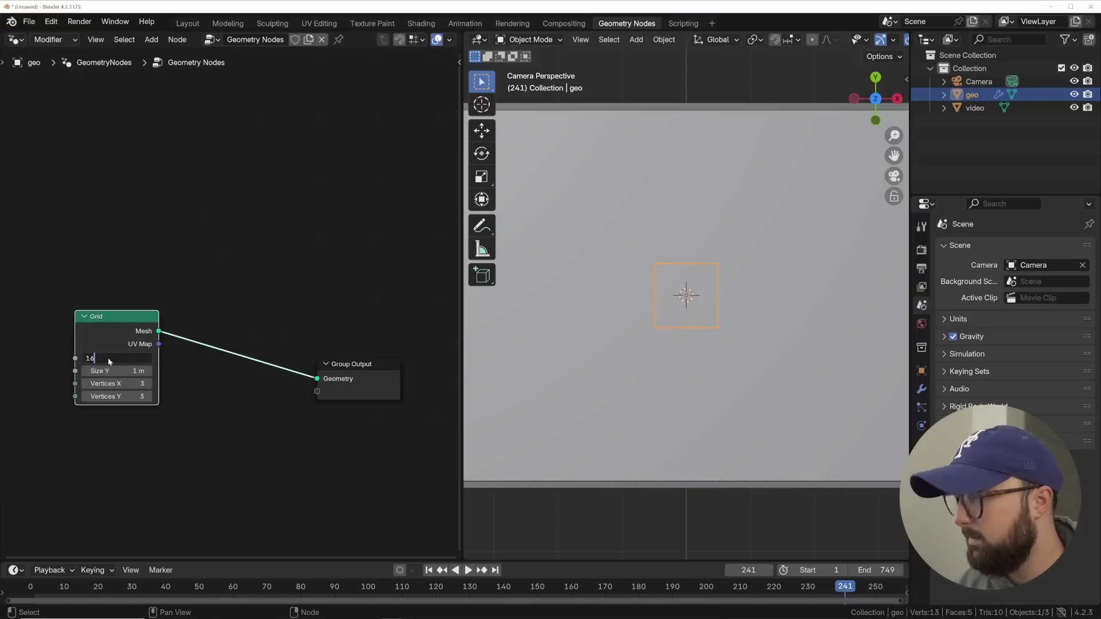
key(Tab)
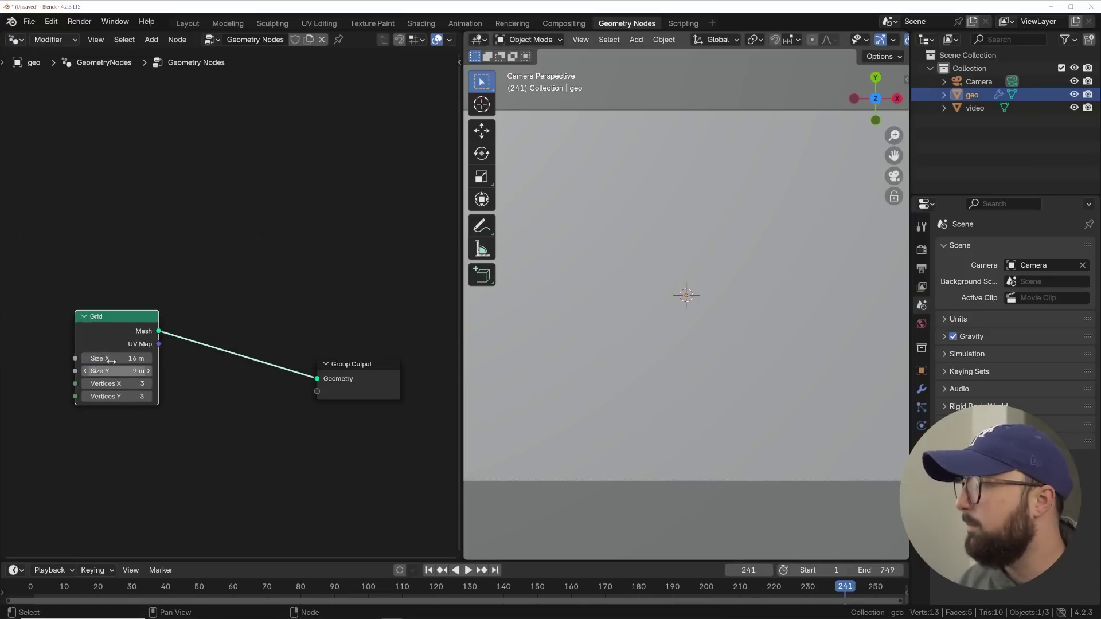
Scale the geo object down until its grid nearly matches the video plane's size in the camera view
key(s)
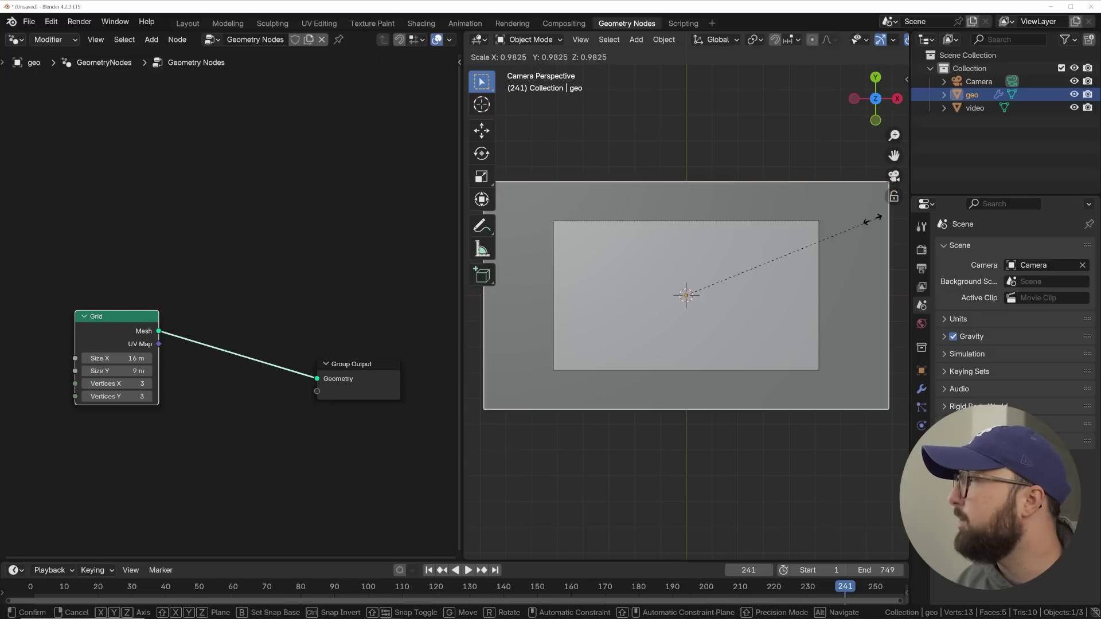
click(794, 260)
scroll(794, 260, up, 3)
middle_drag(815, 157, 814, 156)
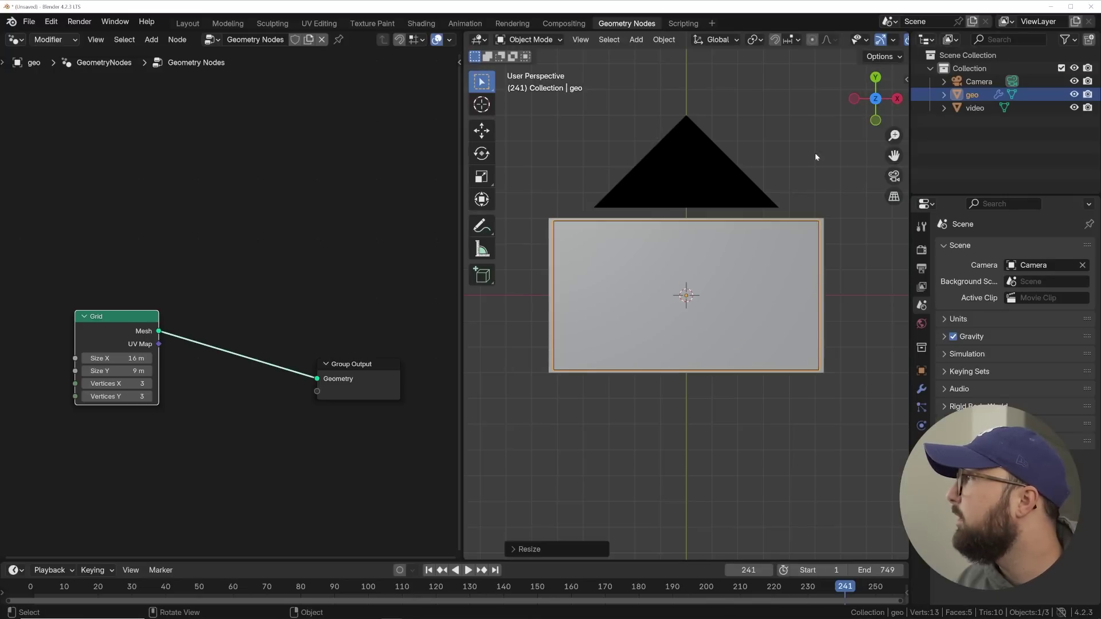
Scale the geo object up slightly in wireframe display until its grid matches the video plane, then return to solid camera view
scroll(877, 40, down, 5)
click(846, 39)
scroll(783, 198, up, 1)
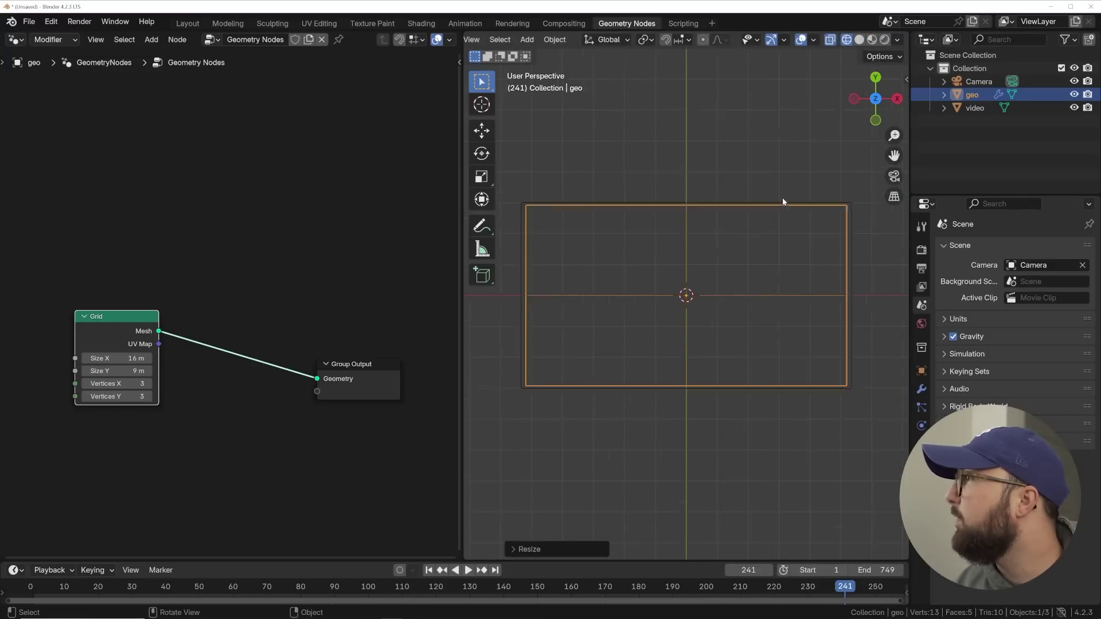
scroll(782, 199, up, 1)
scroll(779, 204, down, 1)
key(s)
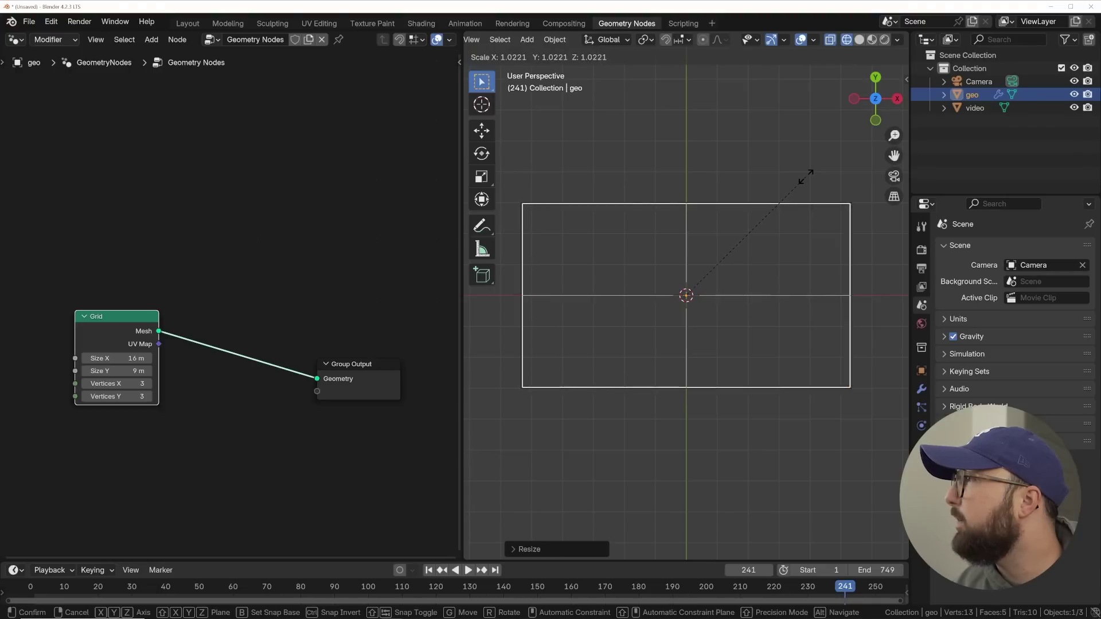
click(807, 177)
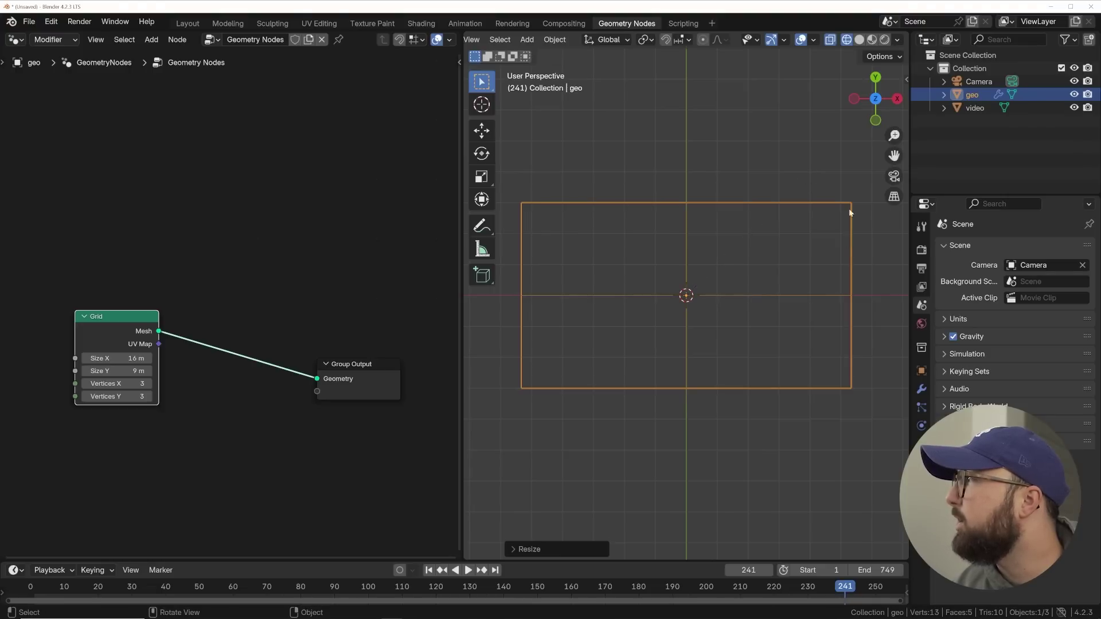
key(KP_0)
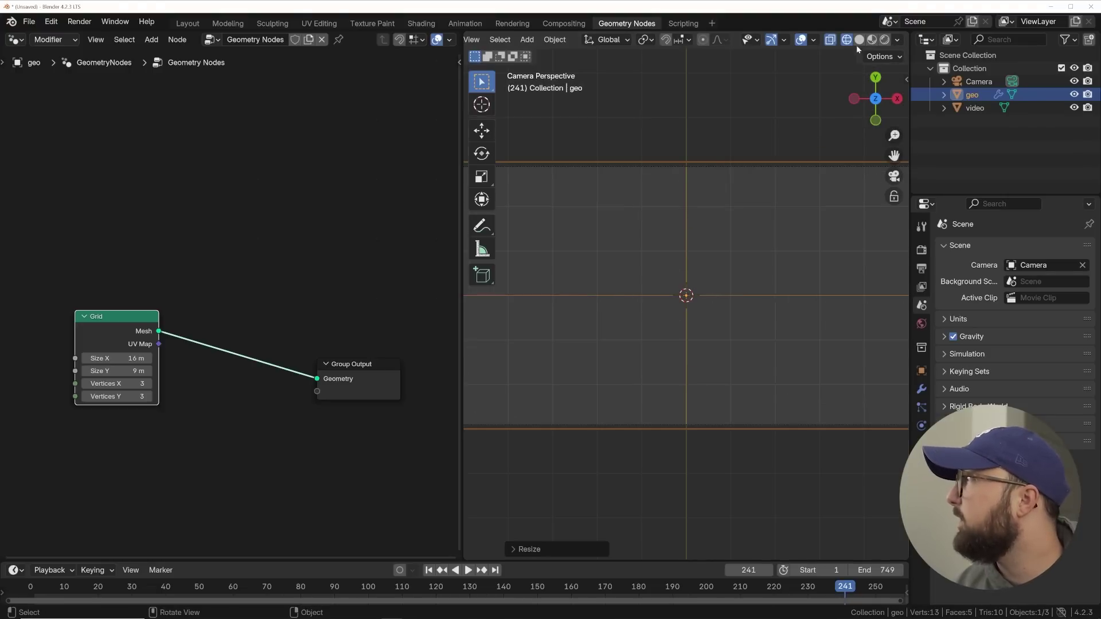
click(858, 40)
Set the Grid node's Vertices X to 16 and Vertices Y to 9, with the viewport in wireframe and overlays hidden
scroll(169, 392, up, 4)
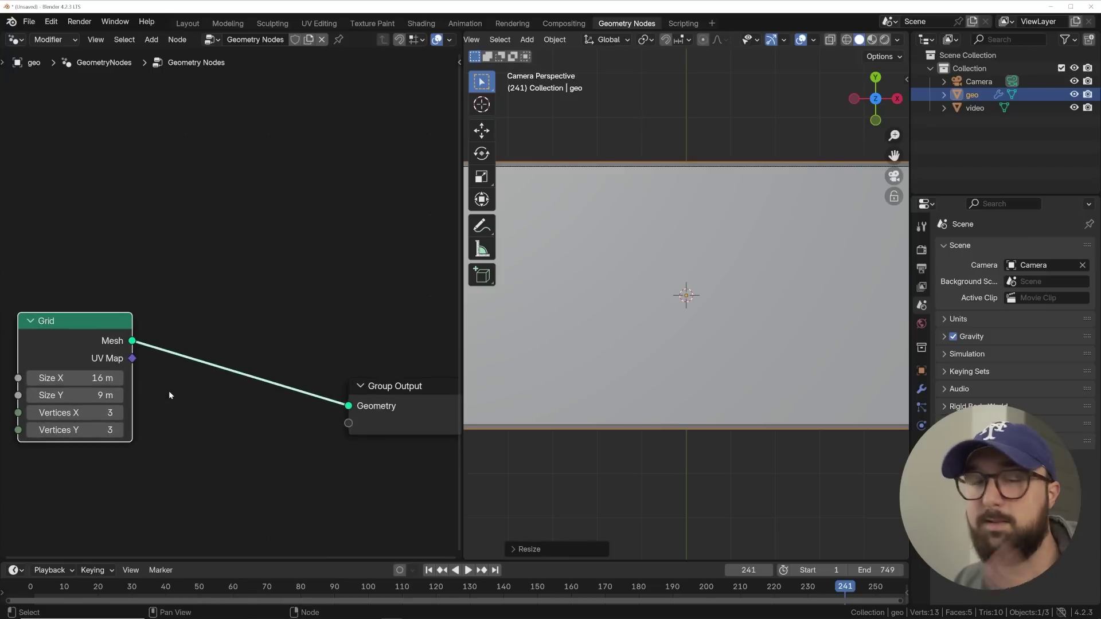
middle_drag(241, 383, 333, 301)
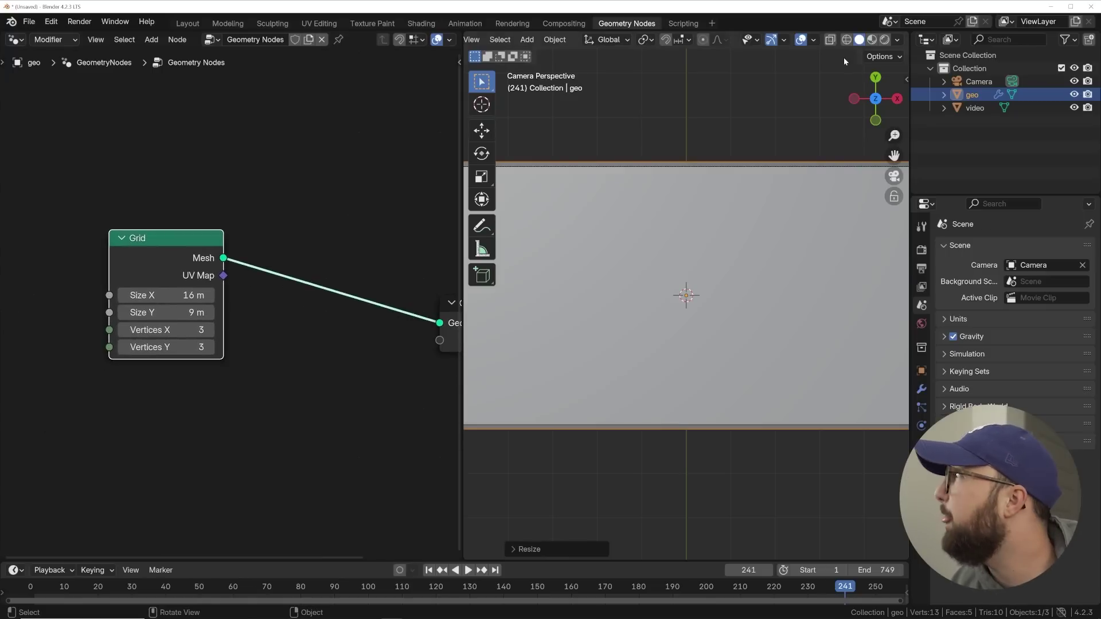
click(846, 40)
scroll(232, 304, up, 1)
click(149, 337)
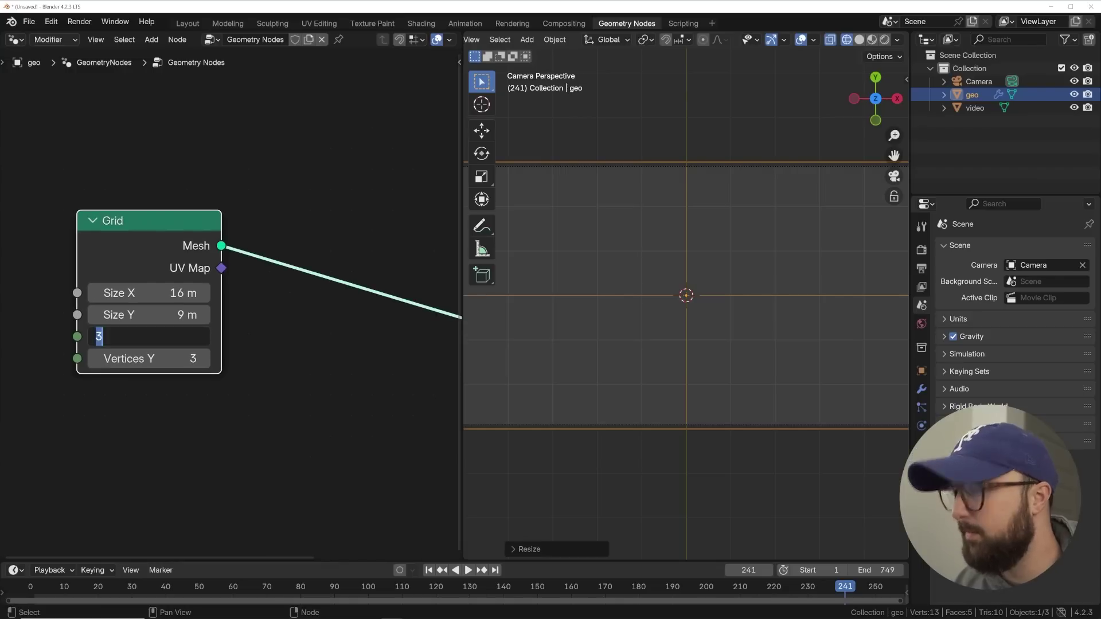
text(16)
key(Return)
click(167, 357)
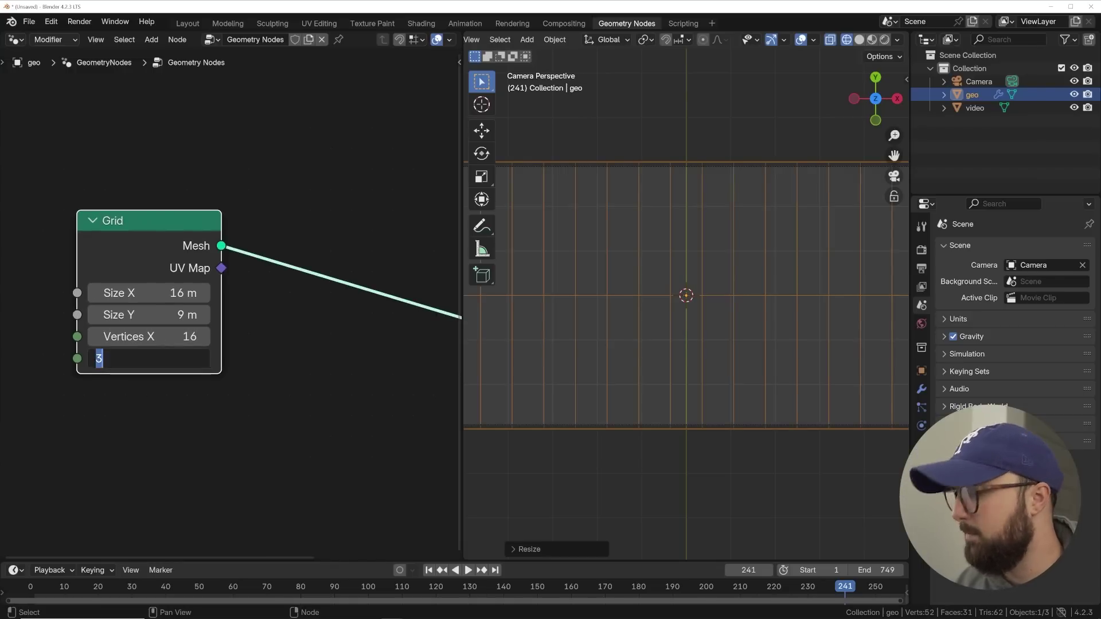
text(9)
key(Return)
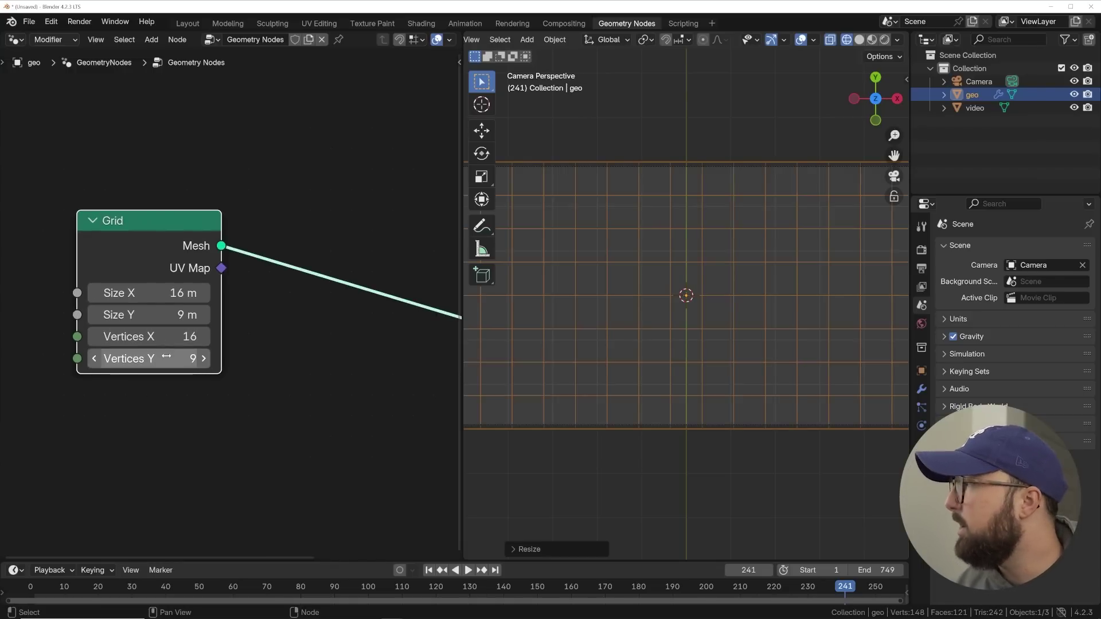
click(800, 39)
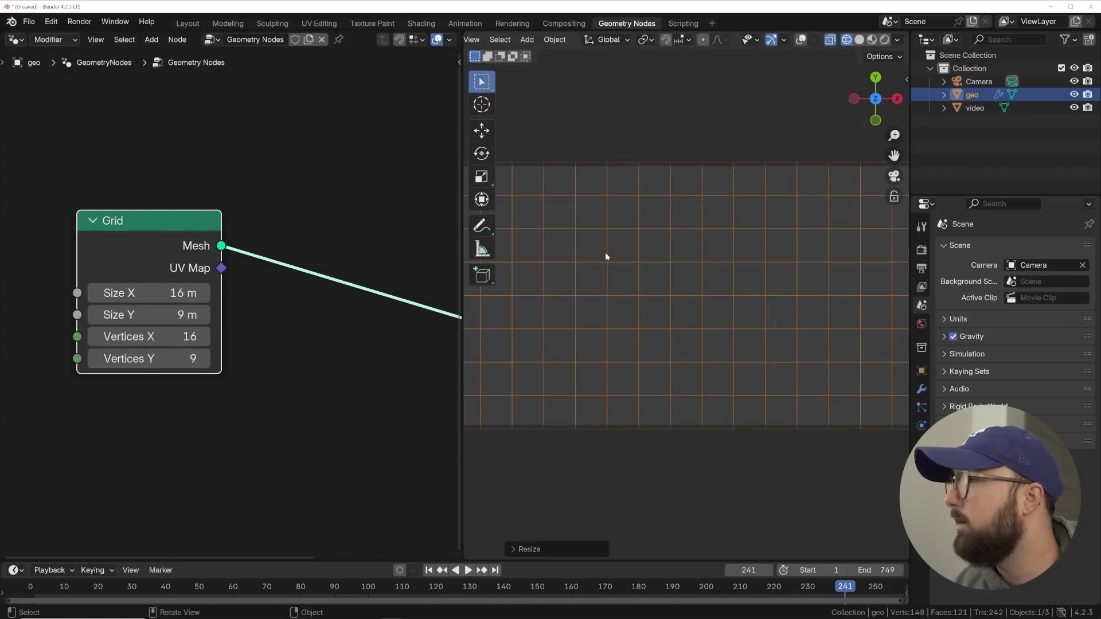
Insert a Subdivide Mesh node between Grid and Group Output and set its Level to 3
key(shift+a)
click(312, 171)
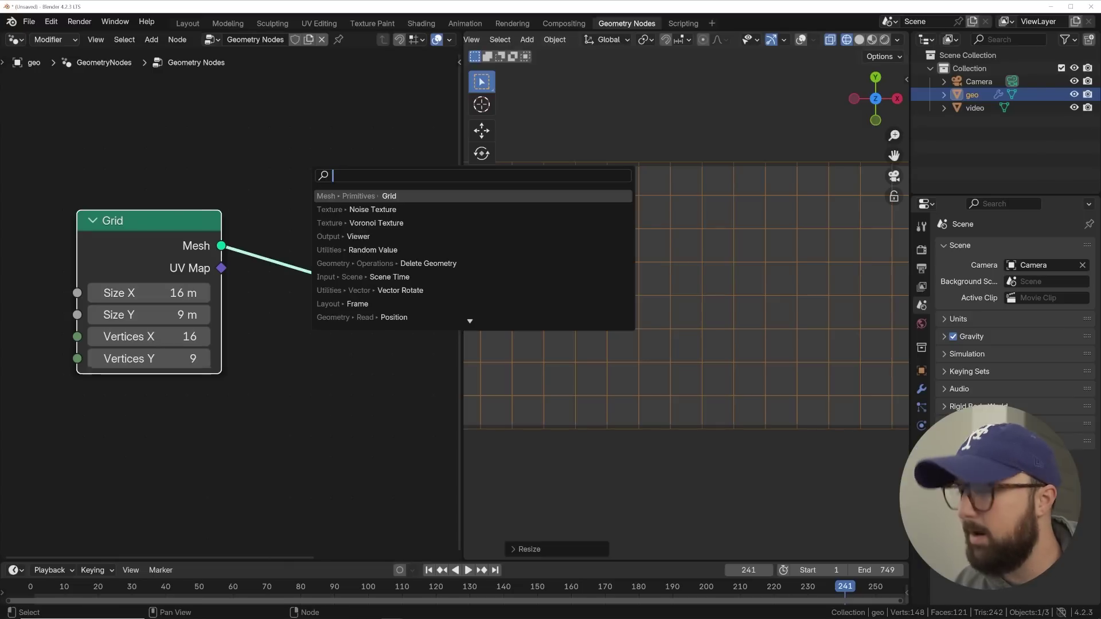
text(sub)
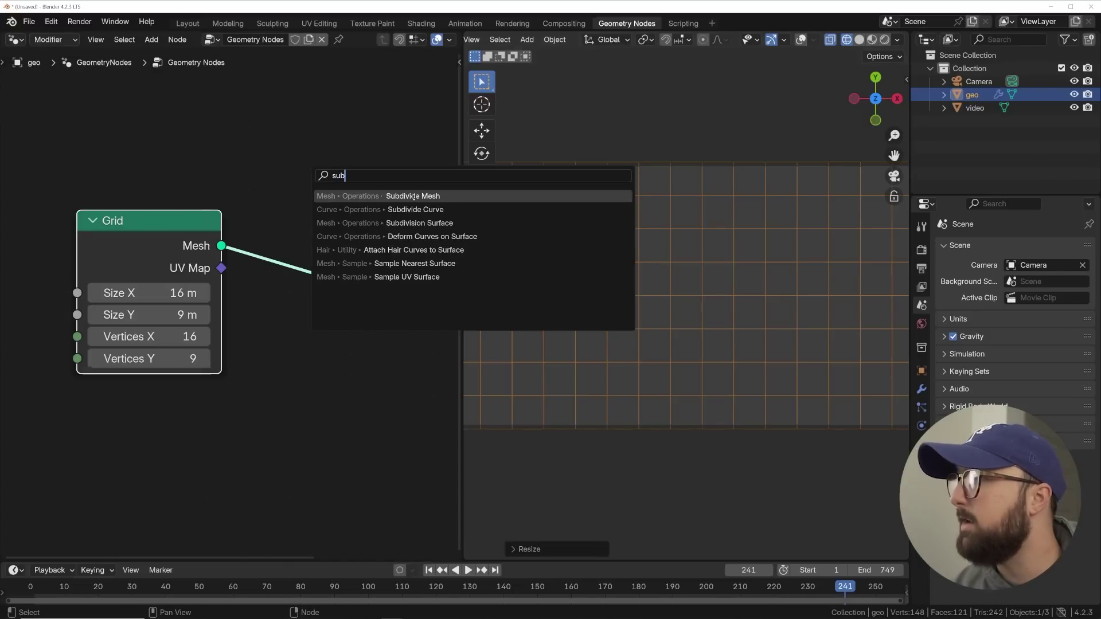
click(414, 196)
click(364, 268)
click(389, 305)
click(389, 305)
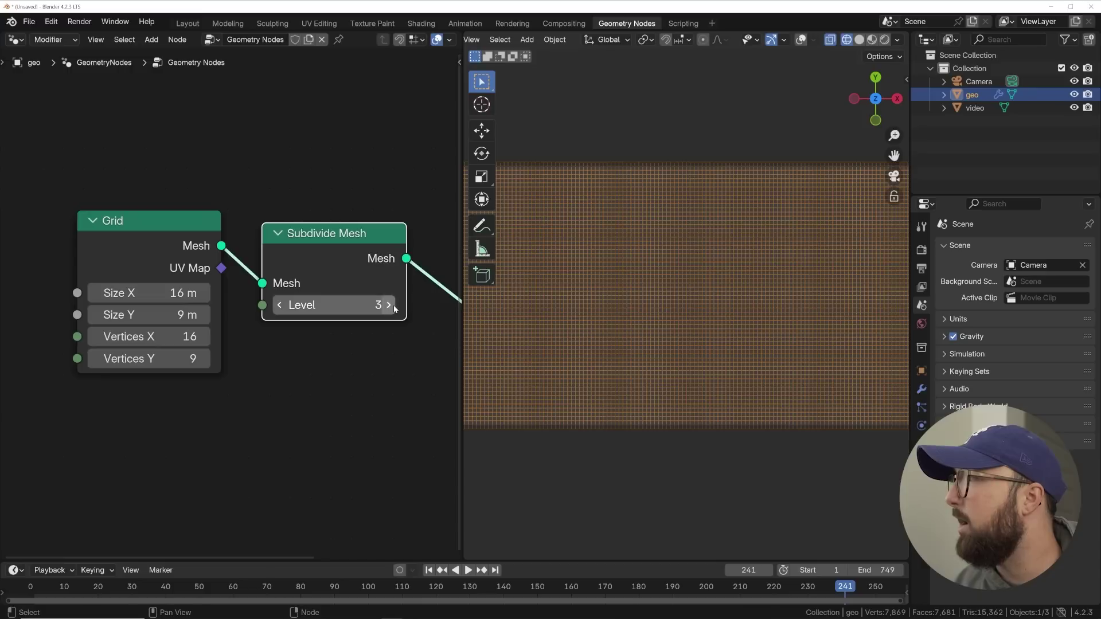
click(278, 308)
click(279, 308)
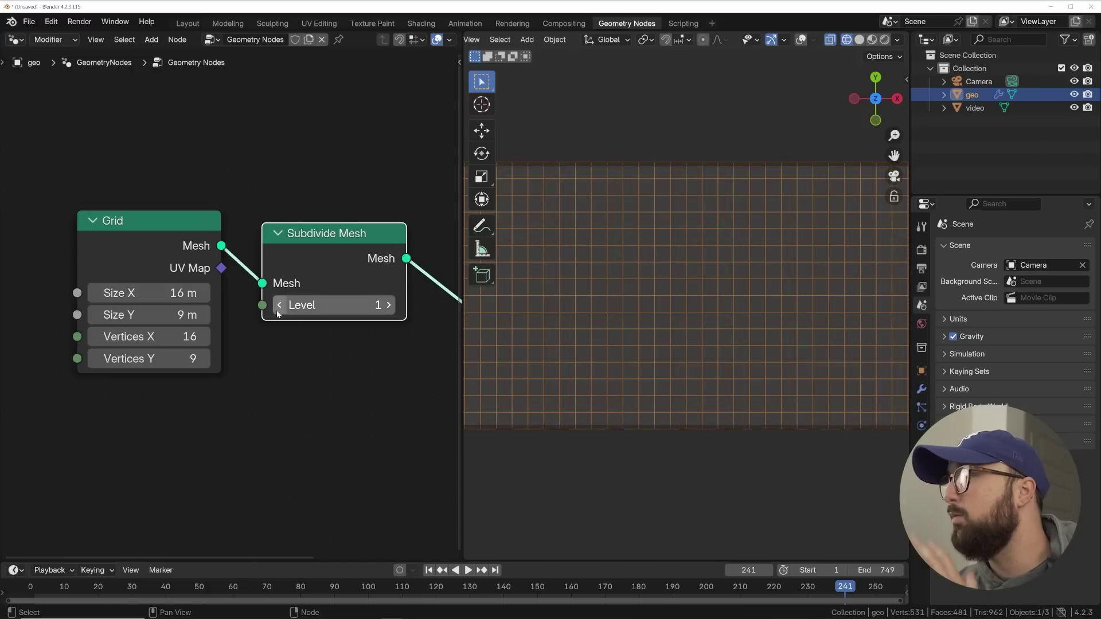
scroll(577, 317, down, 3)
scroll(577, 317, down, 1)
click(389, 306)
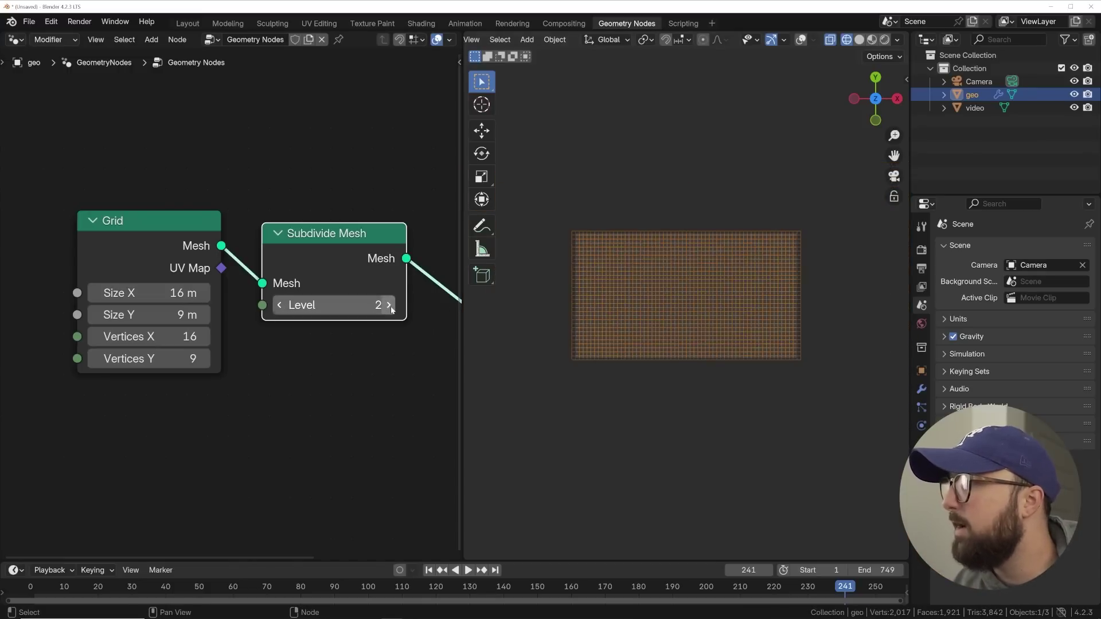
click(389, 305)
Move the Group Output node farther away and insert an Instance on Points node after Subdivide Mesh, with the viewport in solid shading
middle_drag(309, 319, 158, 321)
scroll(159, 322, down, 1)
middle_drag(412, 326, 304, 332)
scroll(304, 331, down, 4)
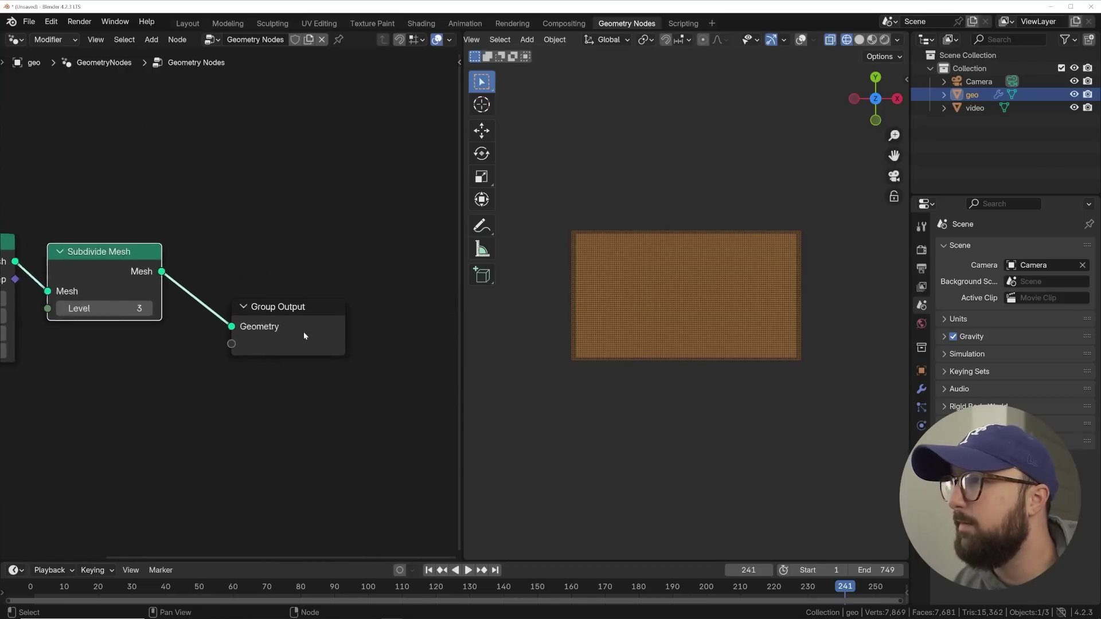
drag(324, 306, 407, 263)
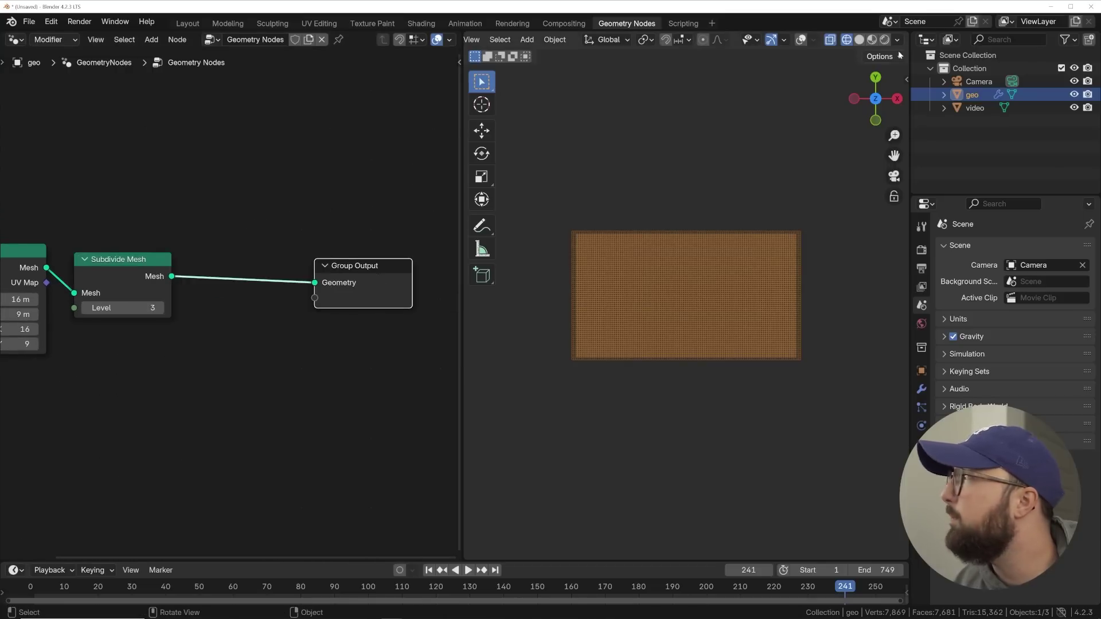
click(859, 39)
scroll(268, 153, up, 2)
key(shift+a)
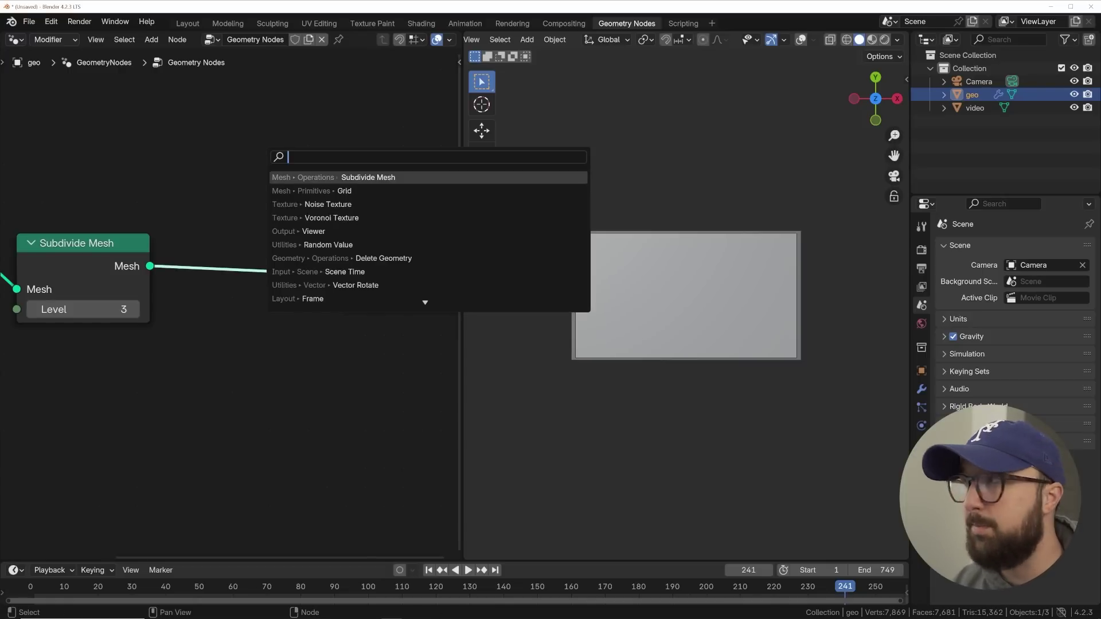
text(inst)
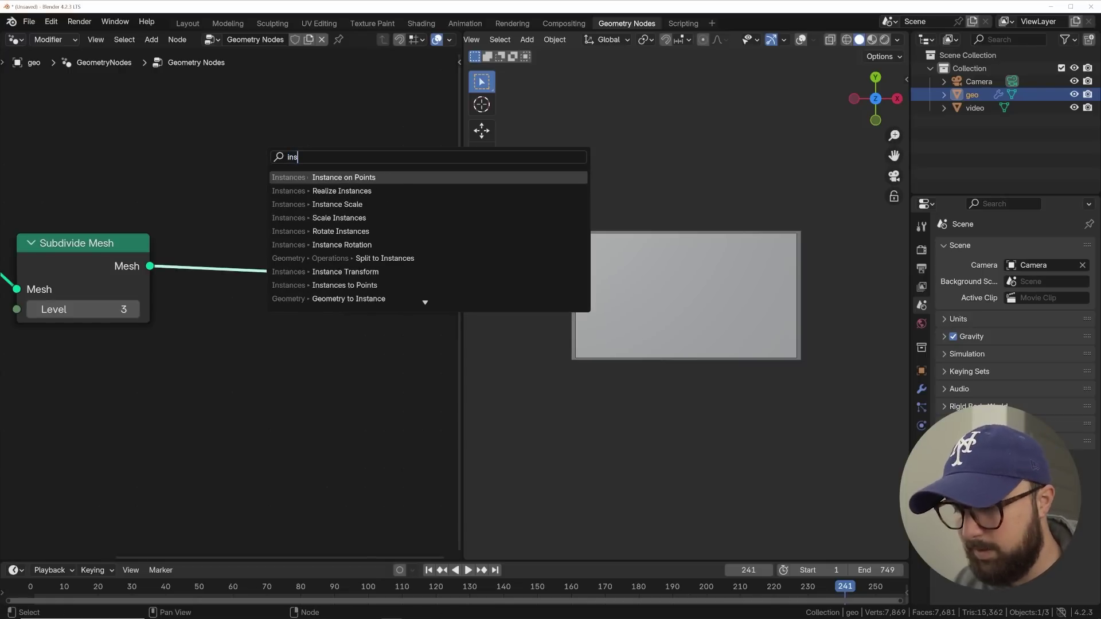
click(354, 177)
click(228, 222)
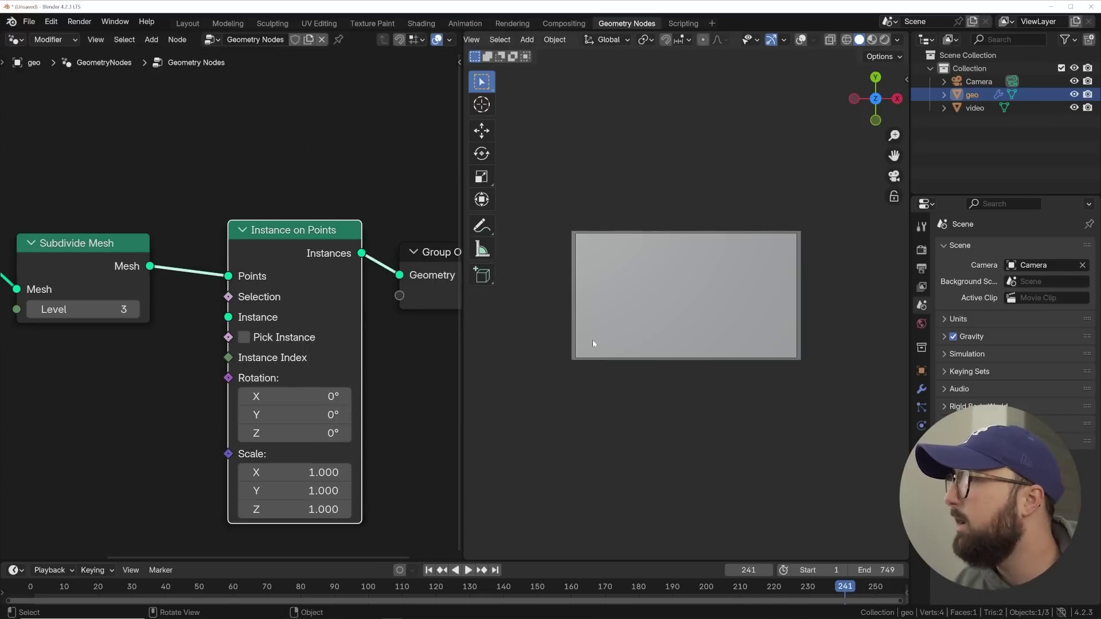
Cut a finely subdivided plane down to a flat plus shape, keeping only its two-face-wide central column and row
middle_drag(593, 345, 623, 295)
click(801, 40)
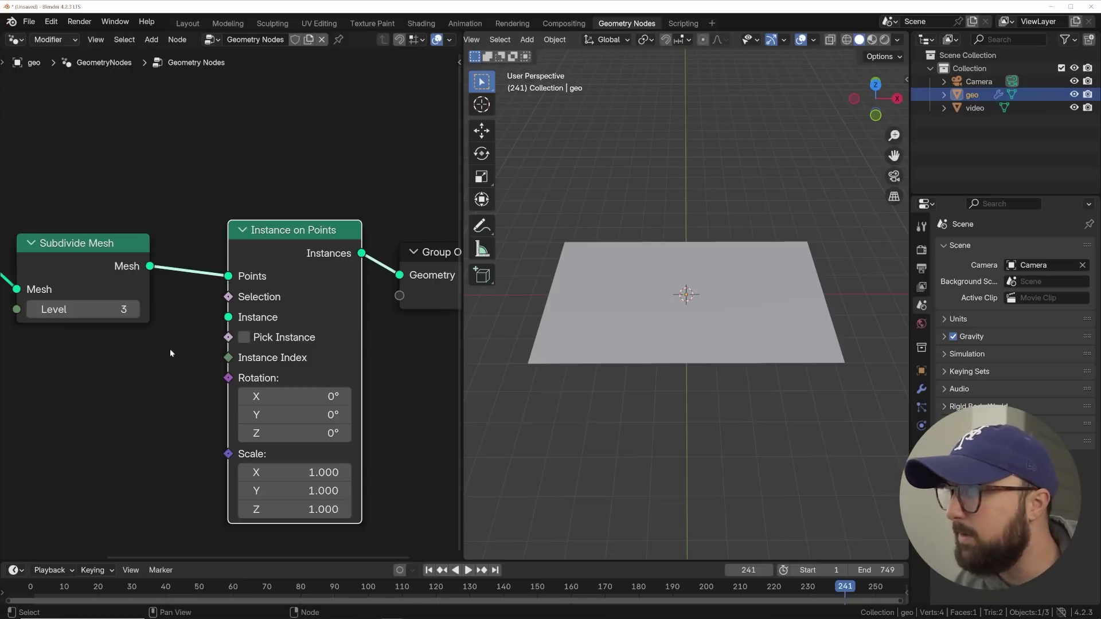
key(shift+a)
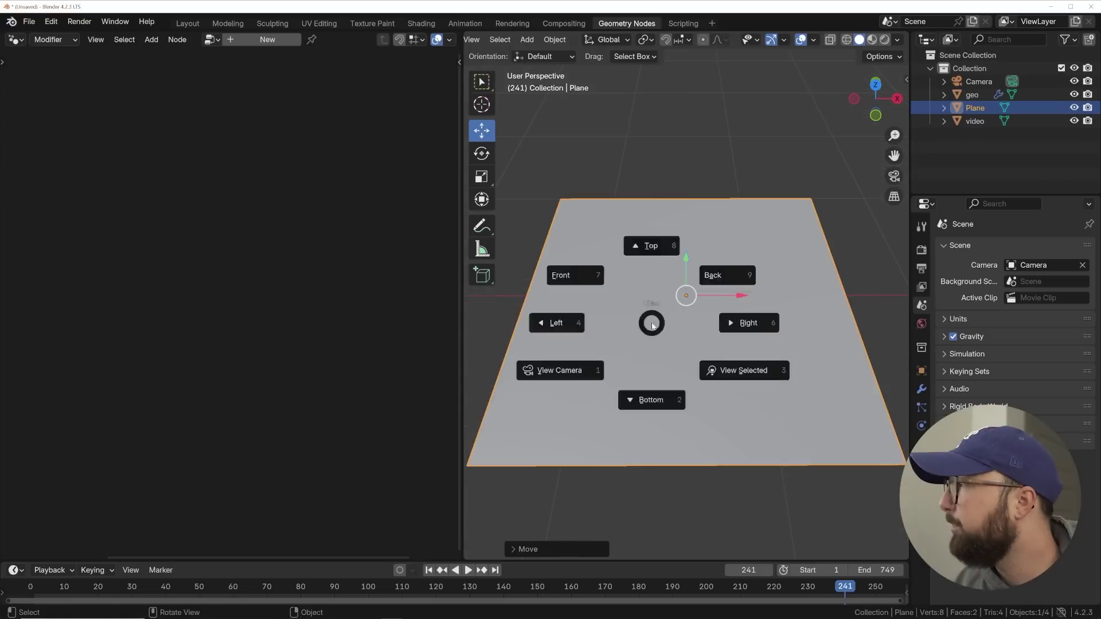
click(659, 291)
key(Tab)
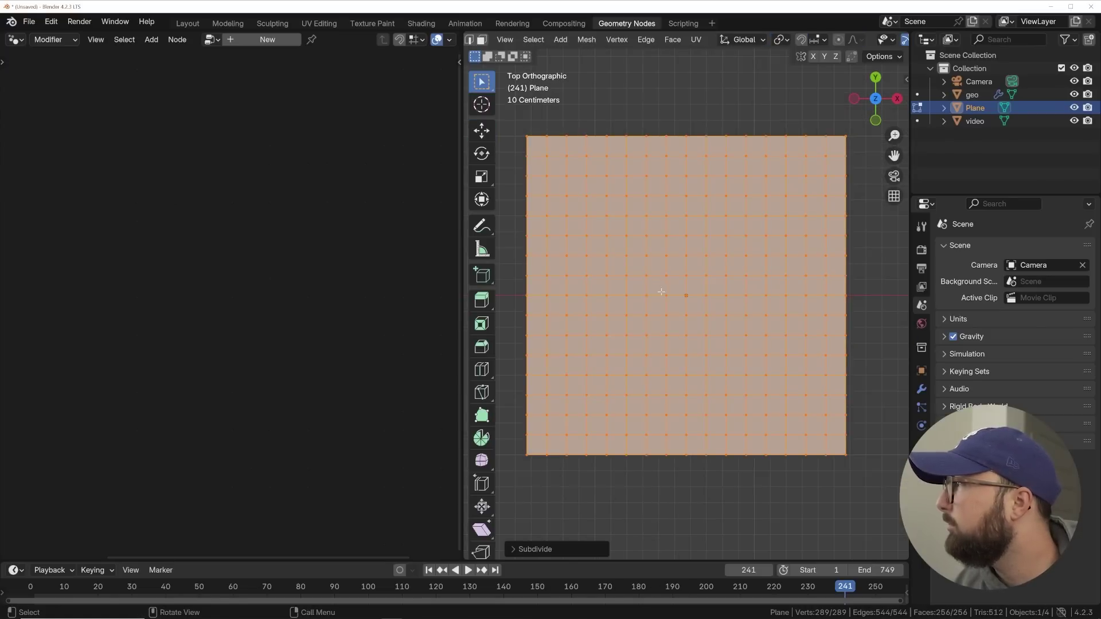
key(c)
drag(685, 140, 688, 450)
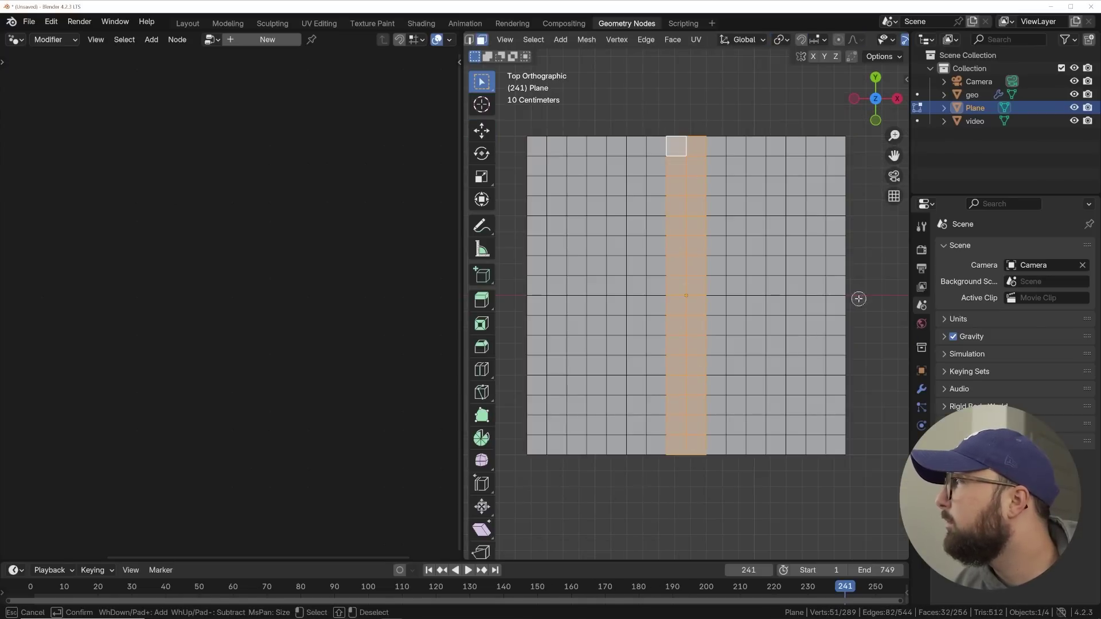
drag(857, 298, 530, 298)
right_click(604, 304)
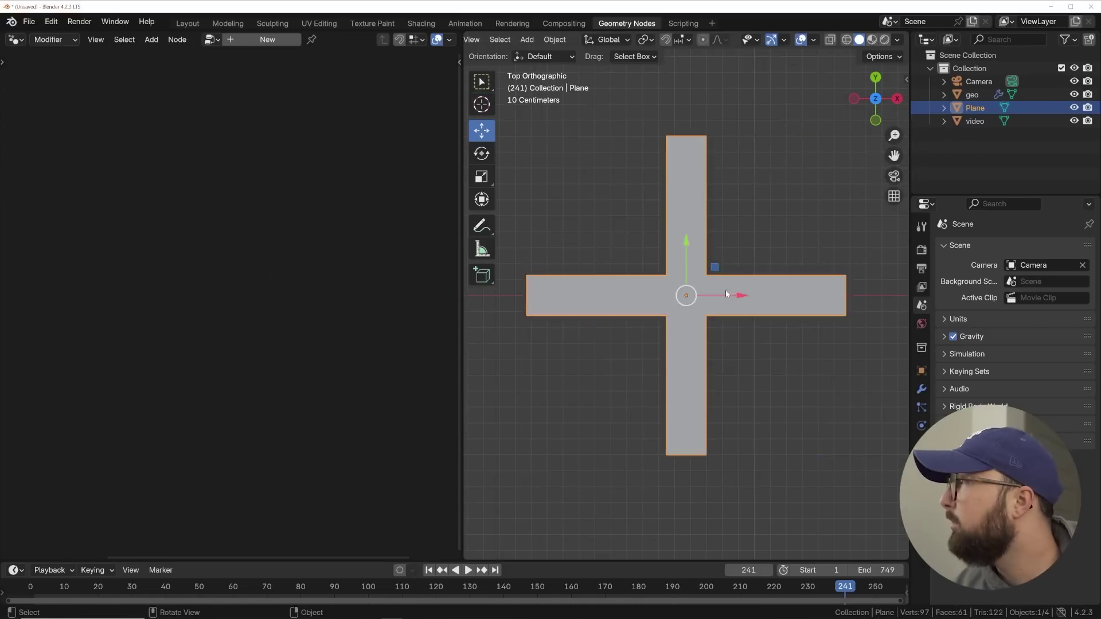
middle_drag(724, 290, 741, 259)
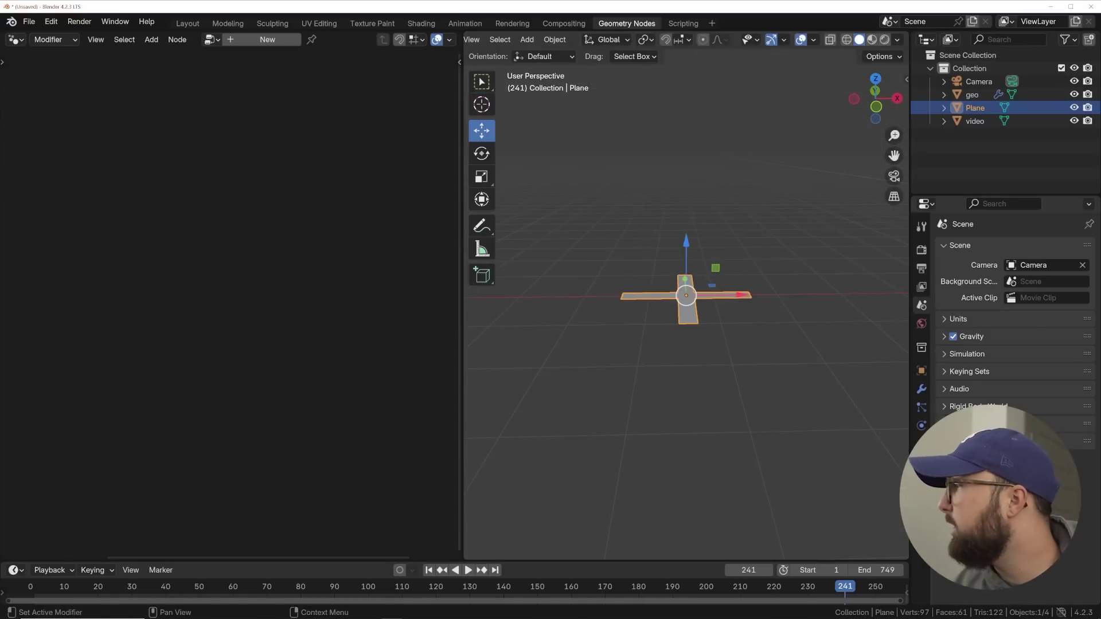
Give the plus-shaped plane a new material with an Emission surface, red color and strength 5
click(922, 481)
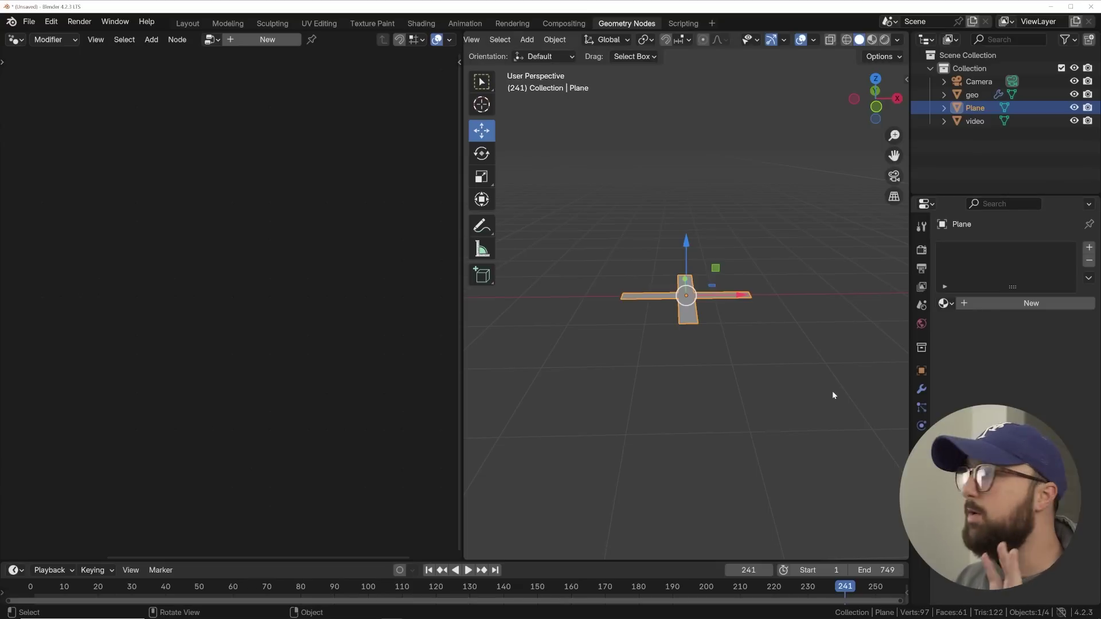
click(1013, 305)
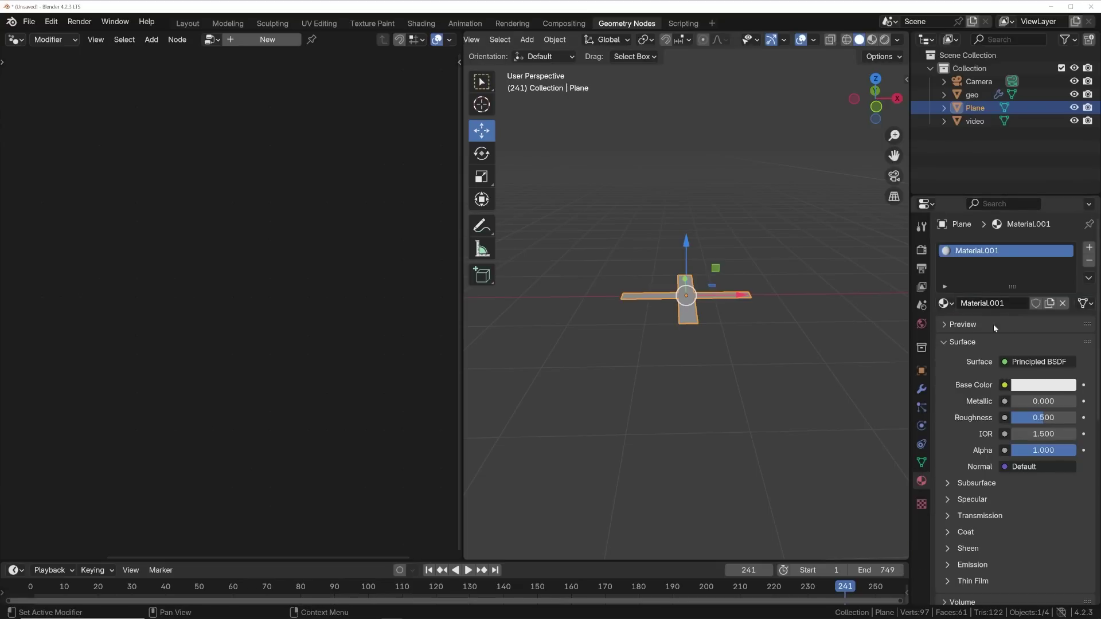
click(1017, 361)
click(912, 88)
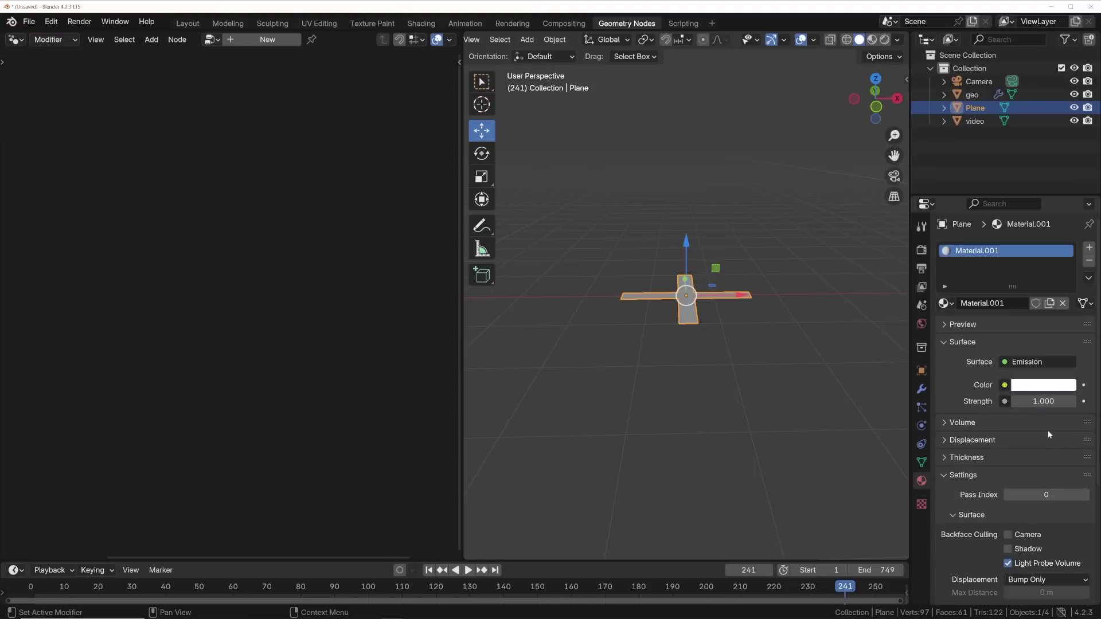
click(1025, 391)
drag(994, 289, 991, 293)
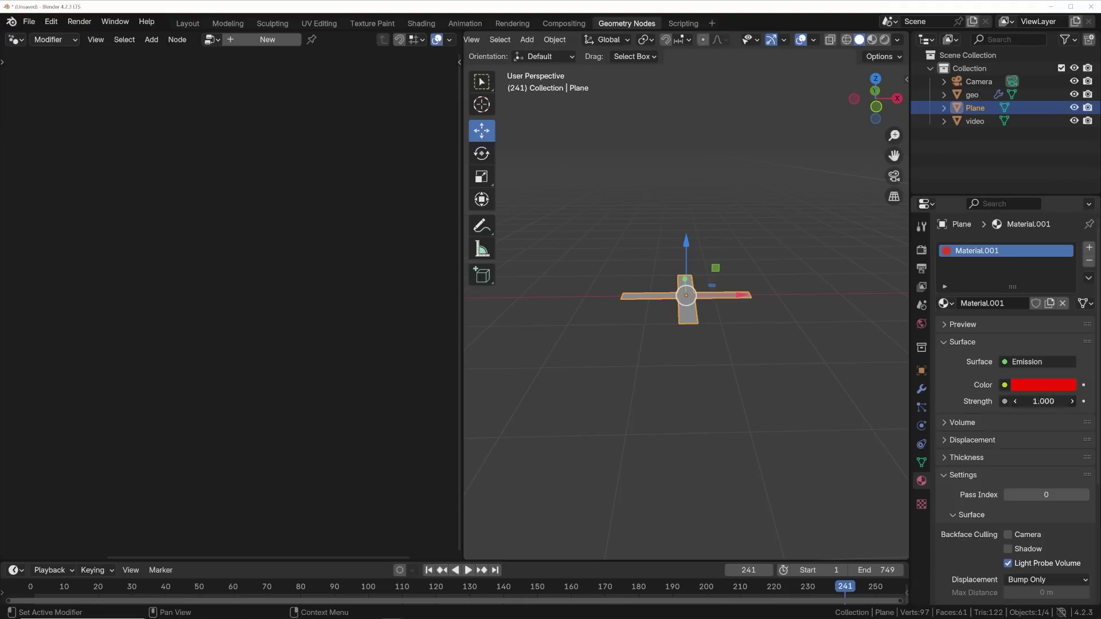
click(1043, 401)
key(Return)
Rename the Plane object as plus, with the viewport in camera view
key(KP_0)
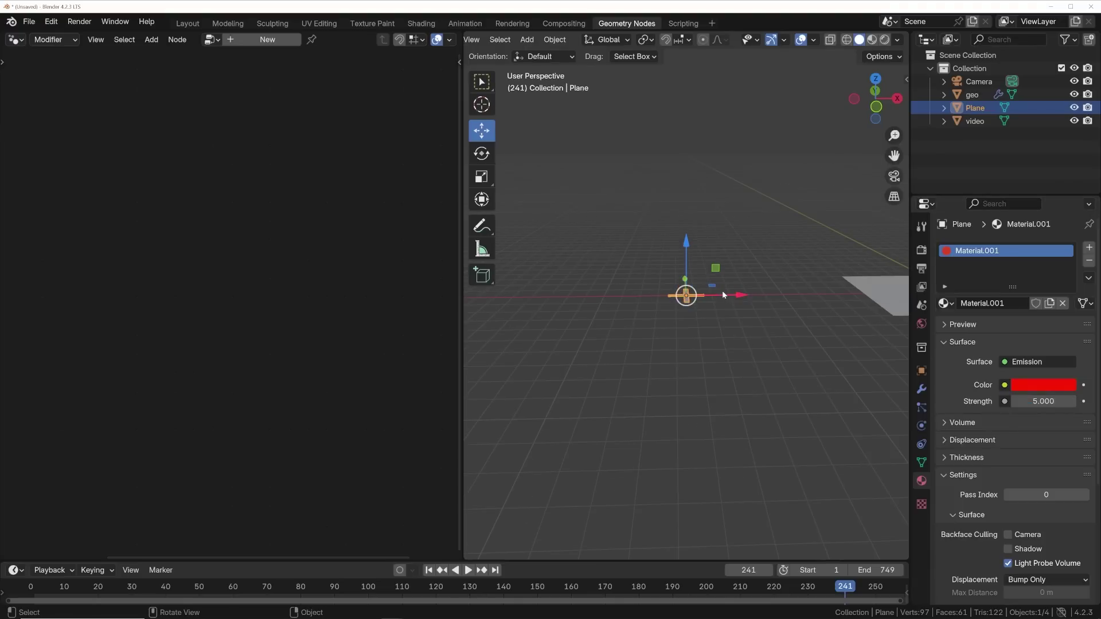
scroll(723, 296, up, 4)
click(974, 121)
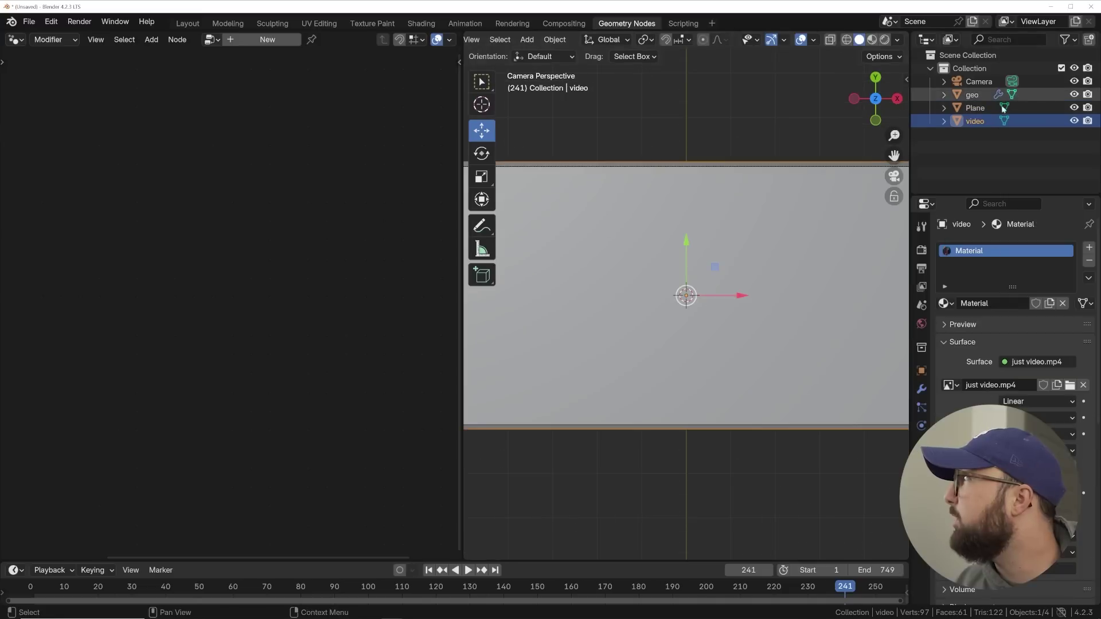
click(972, 95)
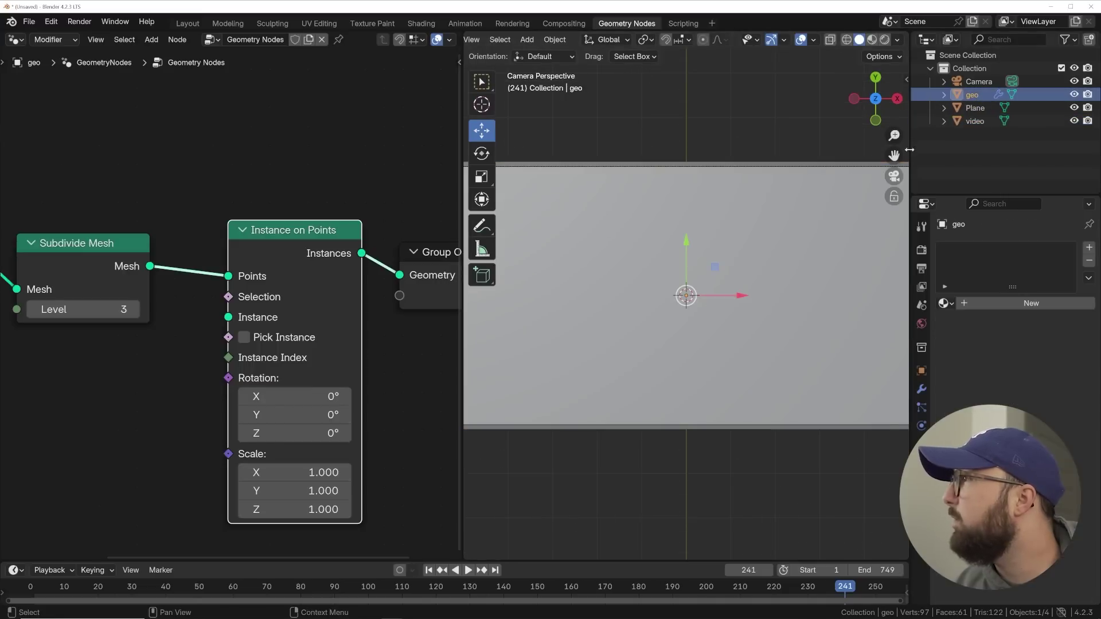
middle_drag(705, 321, 687, 240)
drag(687, 240, 696, 225)
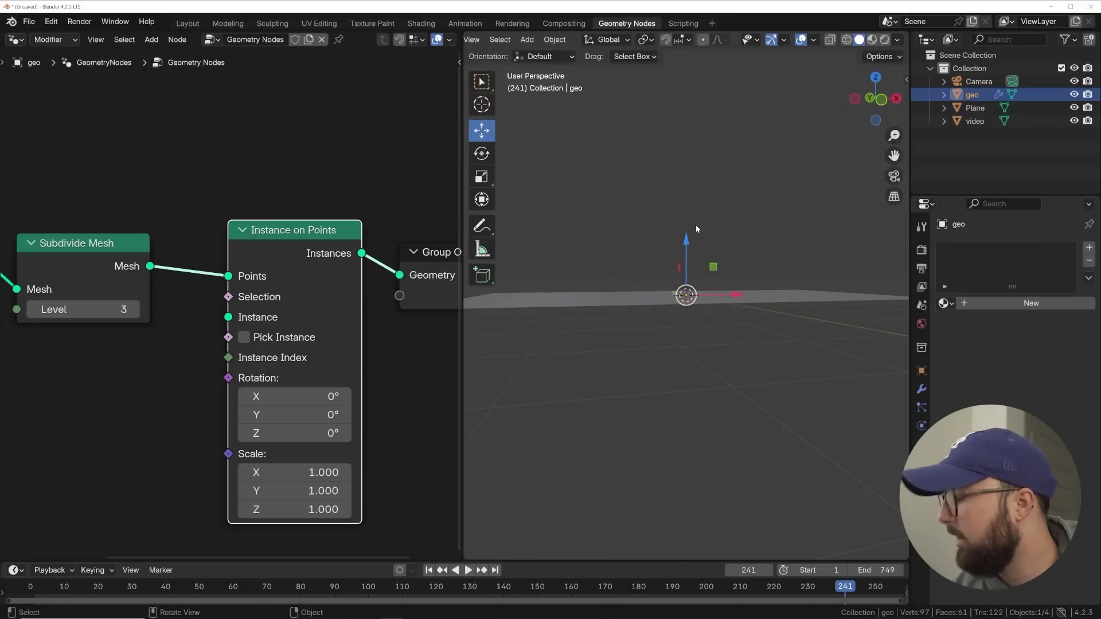
key(KP_7)
key(KP_0)
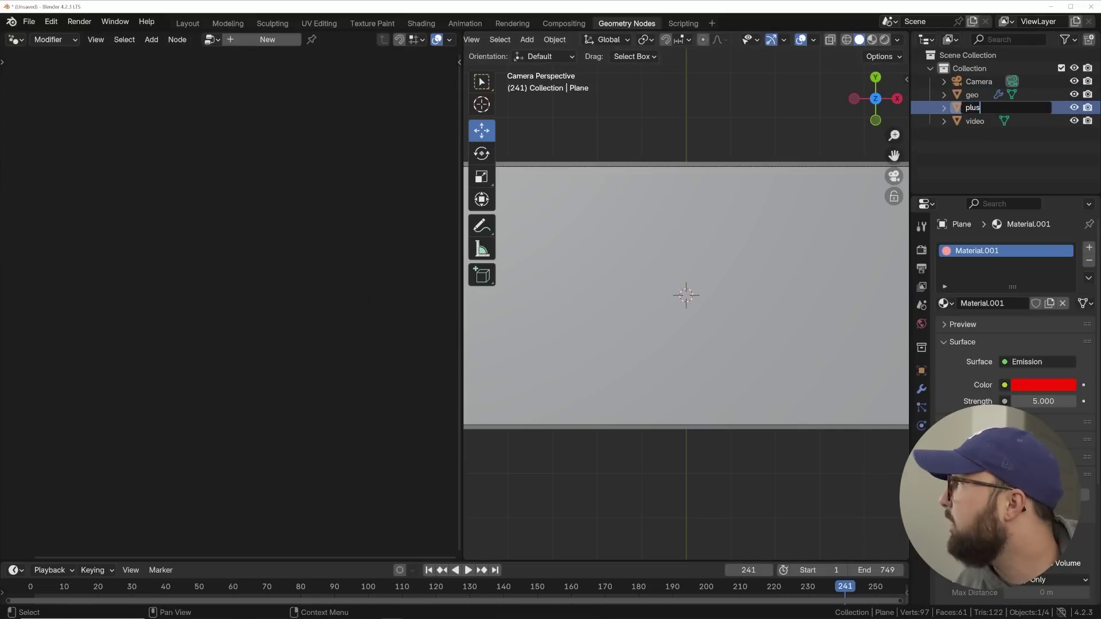
click(973, 108)
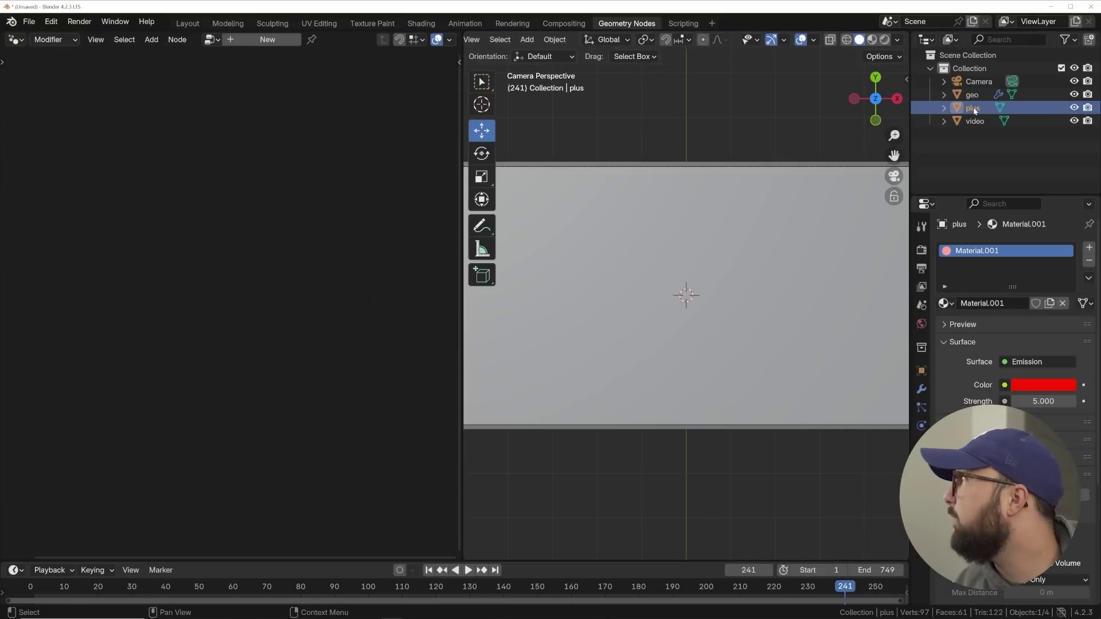
Bring the plus object into geo's node tree as an Object Info node and connect its Geometry to Instance on Points' Instance input
click(972, 95)
drag(973, 108, 123, 373)
middle_drag(124, 409, 187, 371)
drag(187, 364, 184, 311)
drag(242, 363, 291, 274)
Enable Cavity in the viewport's solid shading options
click(896, 40)
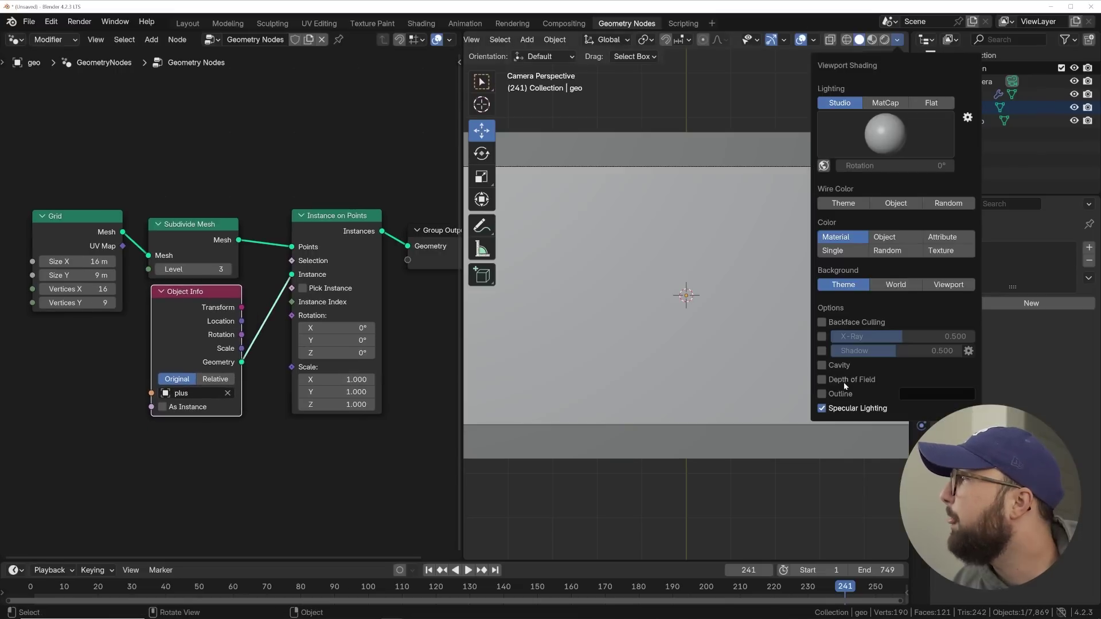
click(821, 365)
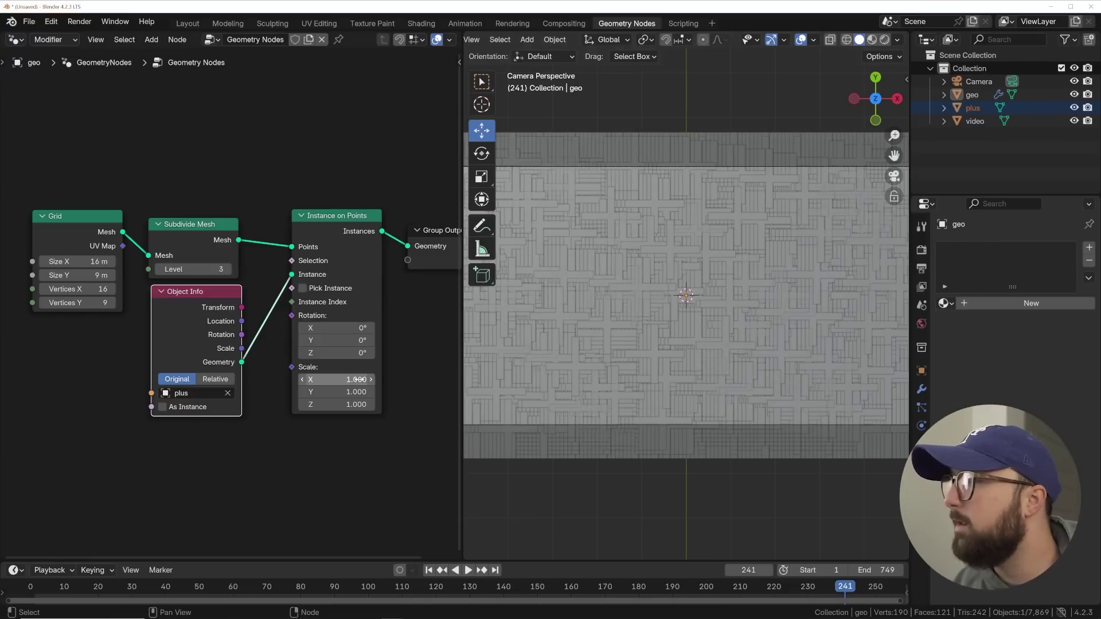
Add a Map Range node, connect its Result to Instance on Points' Scale, and set To Max to 0.040
drag(341, 252, 343, 352)
key(shift+a)
mouse_move(345, 184)
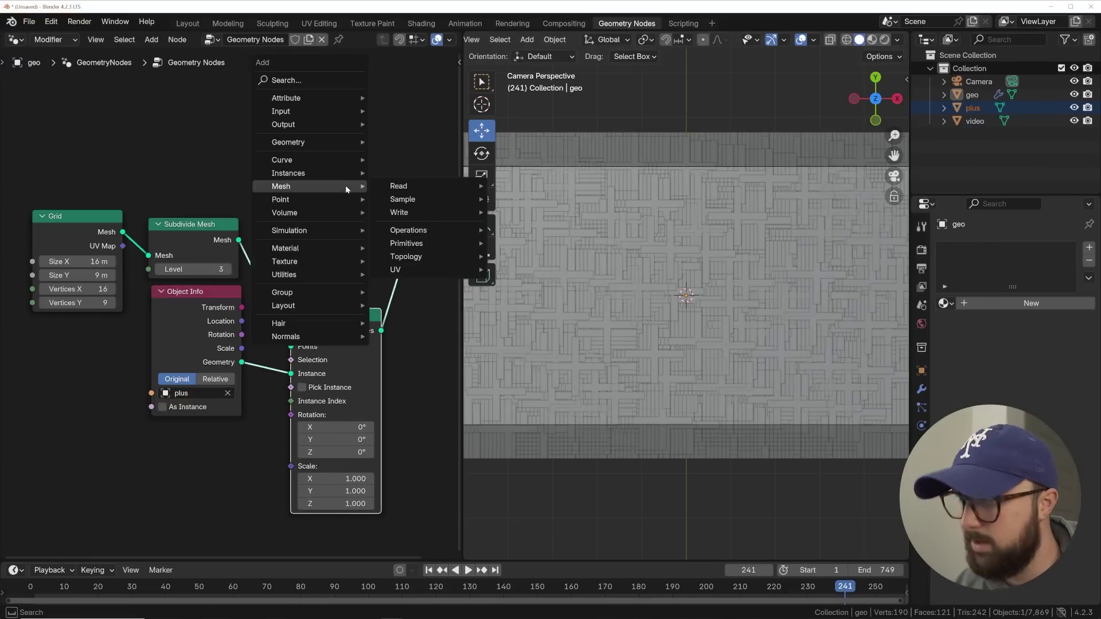
click(304, 81)
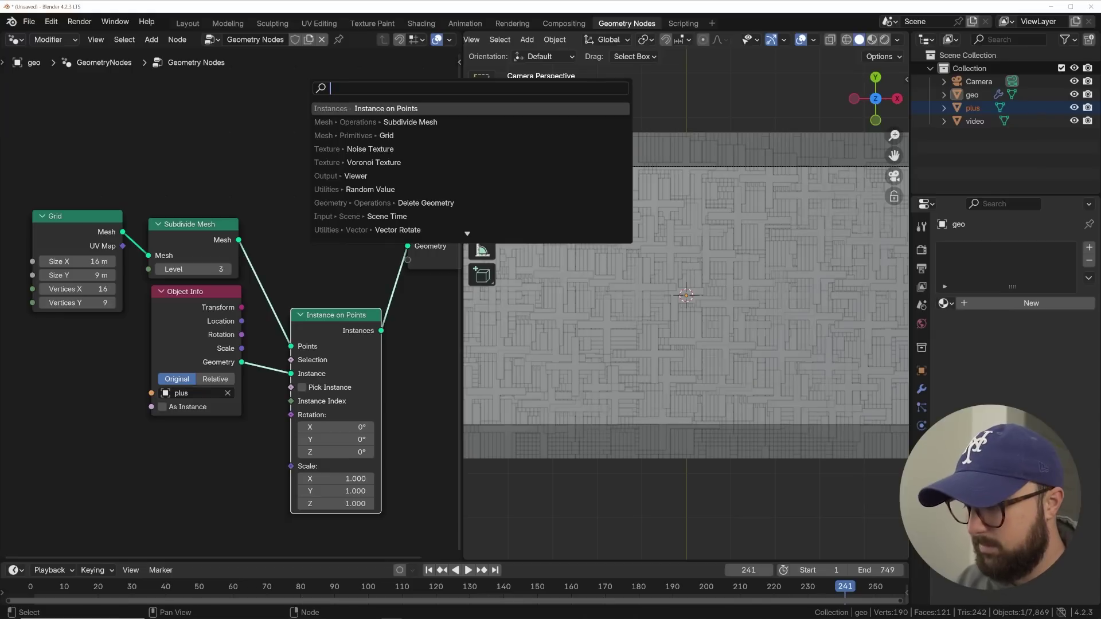
text(map)
key(Return)
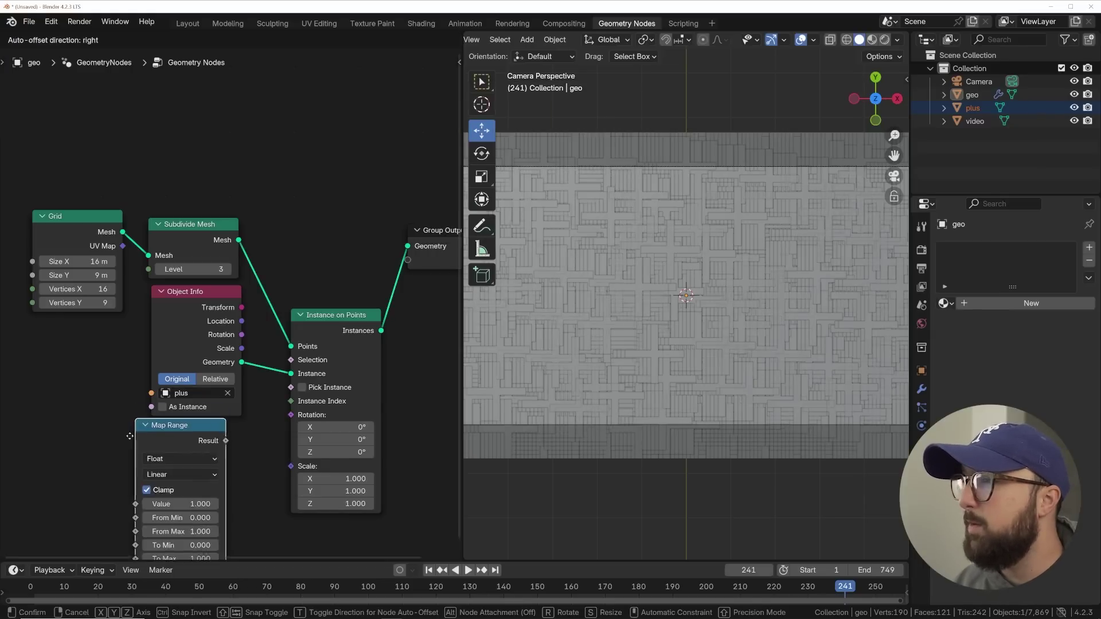
click(221, 456)
drag(254, 458, 290, 466)
middle_drag(269, 504, 300, 402)
mouse_move(252, 475)
mouse_down()
mouse_move(220, 475)
mouse_move(253, 476)
mouse_up()
Set the Subdivide Mesh level to 2 and Map Range's To Max to 0.120
scroll(646, 332, up, 6)
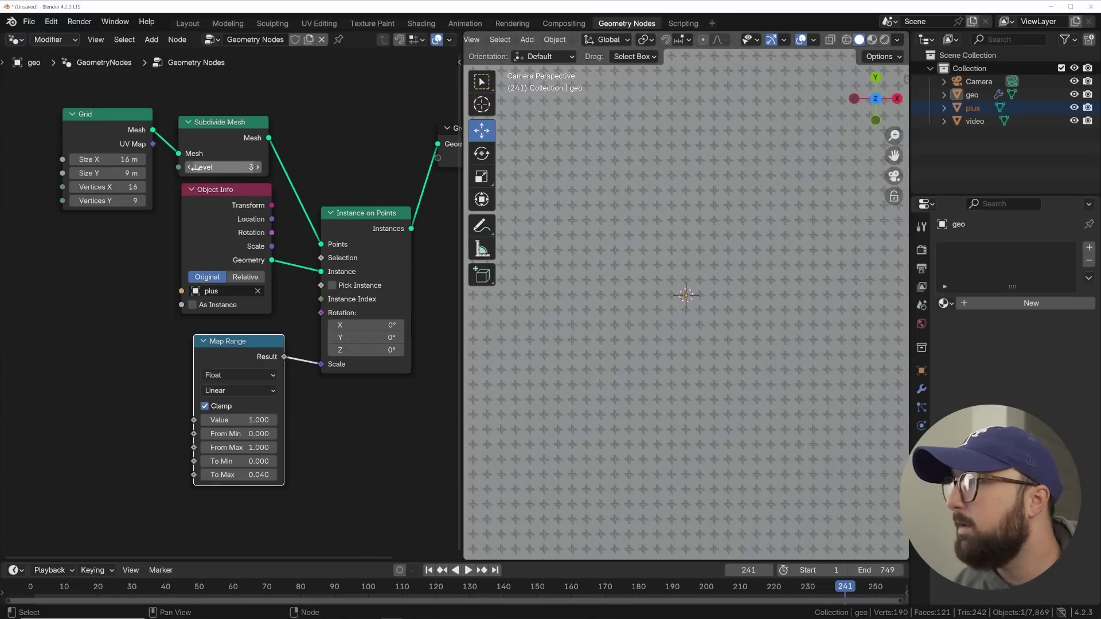
click(191, 167)
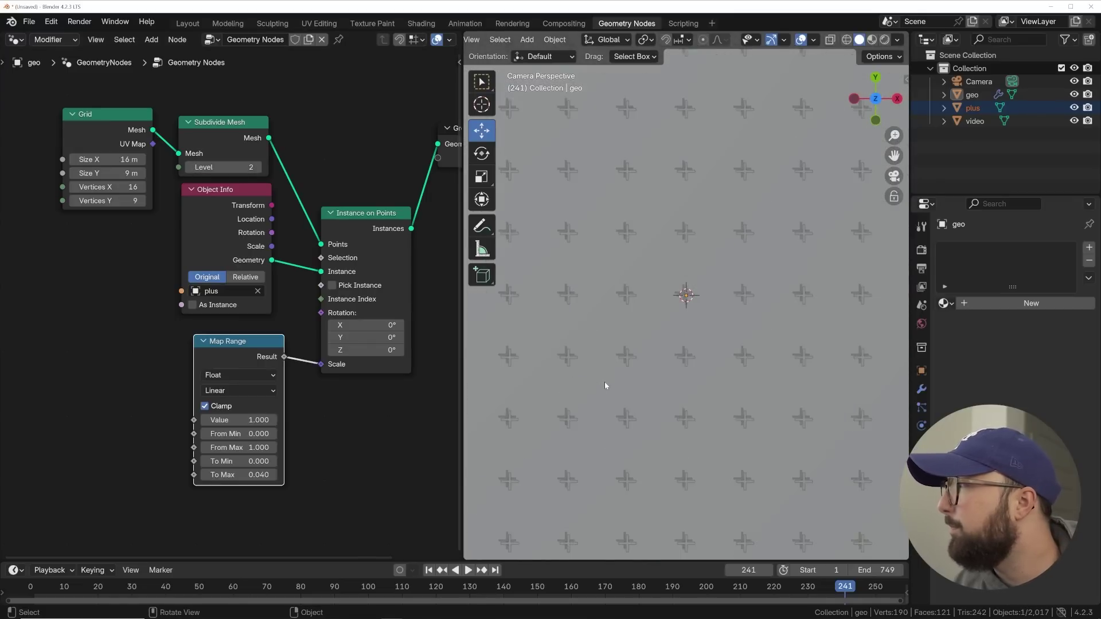
scroll(605, 385, down, 3)
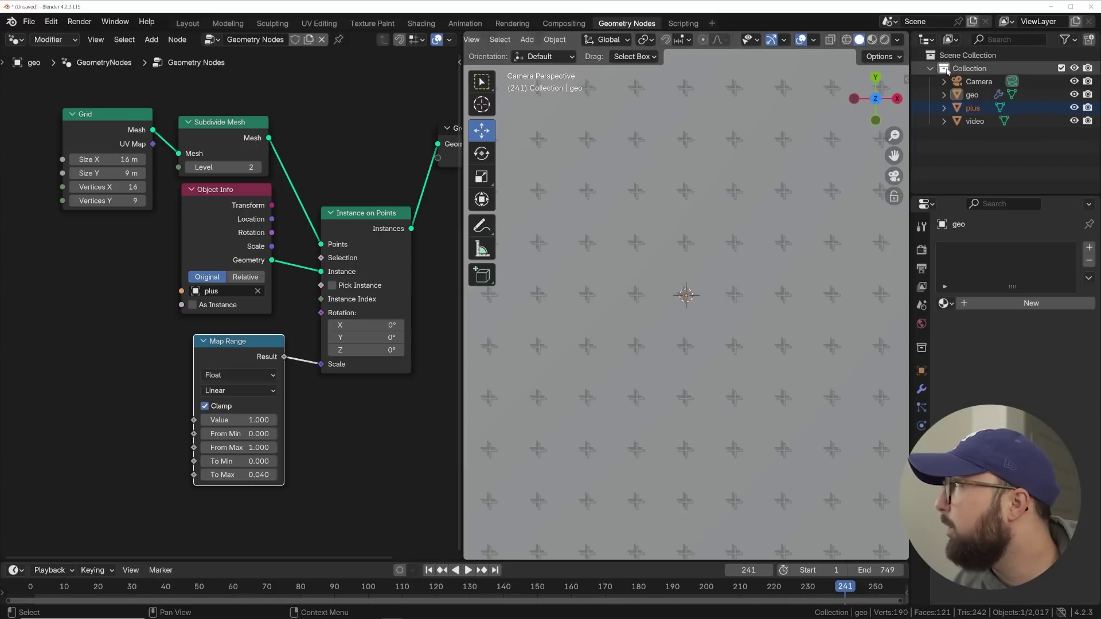
scroll(633, 337, down, 4)
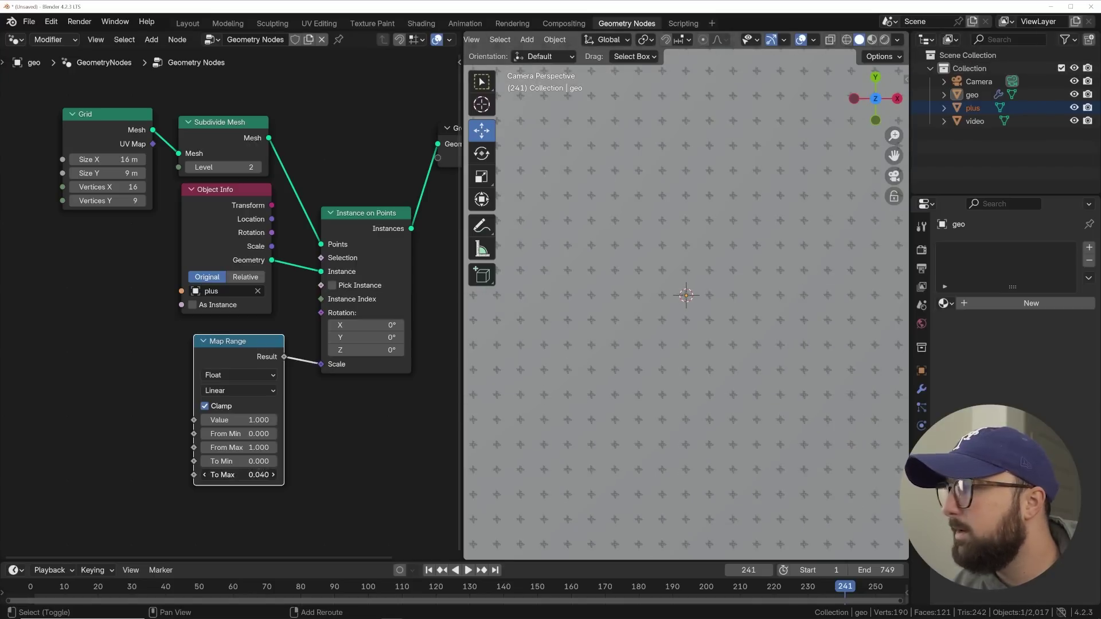
drag(241, 474, 252, 475)
scroll(648, 411, down, 5)
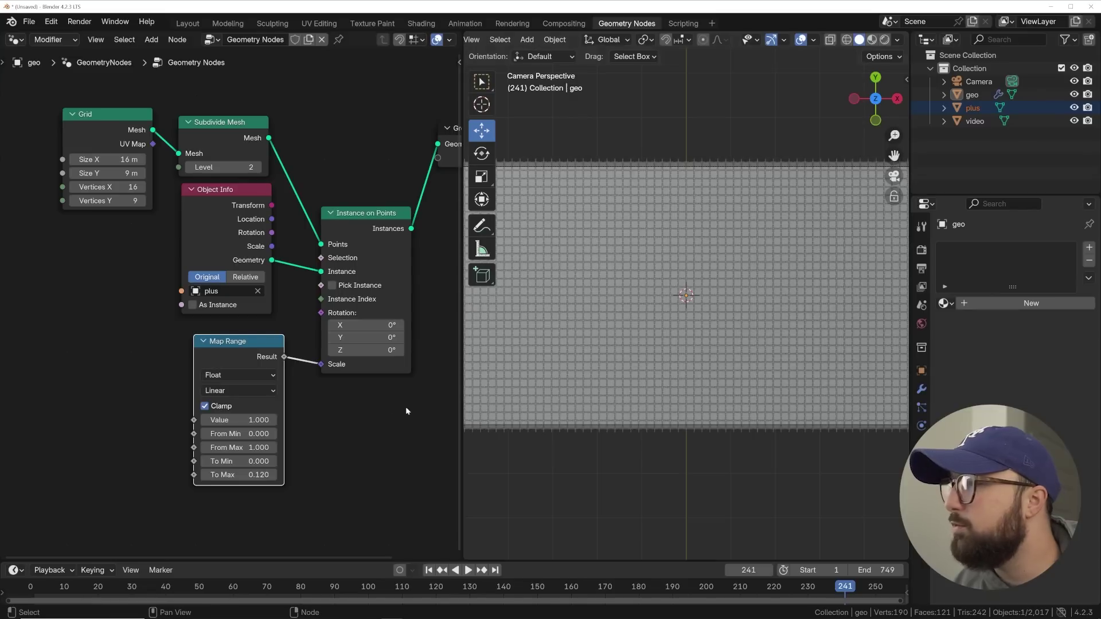
Add an Image Texture node, connect its Color to Map Range's Value, and load just video.mp4 into it
middle_drag(405, 411, 502, 393)
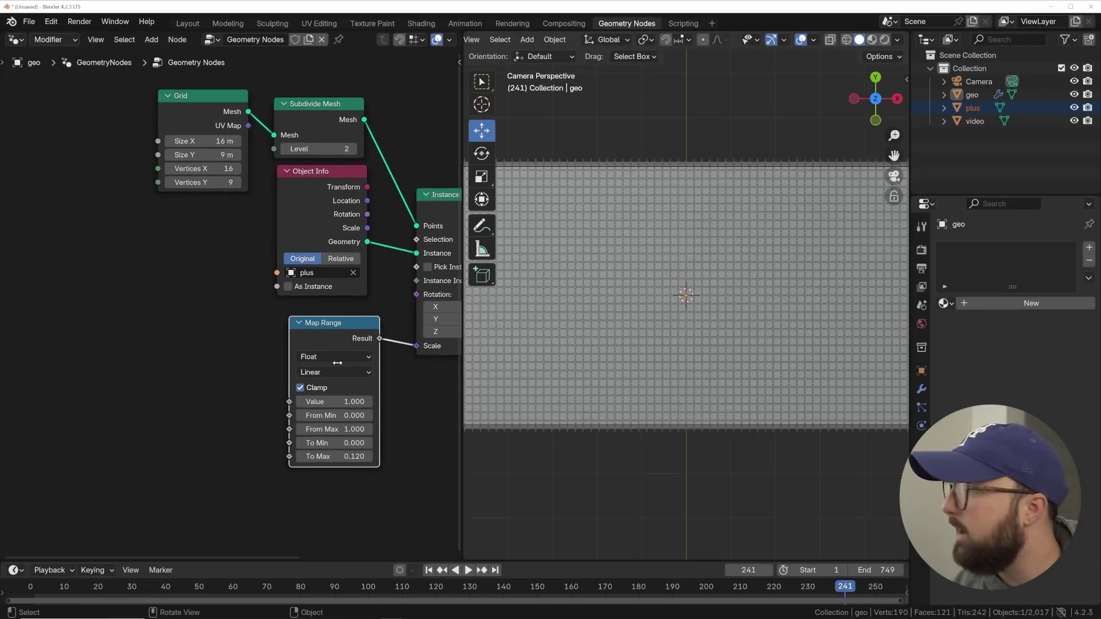
key(shift+a)
click(214, 332)
text(image)
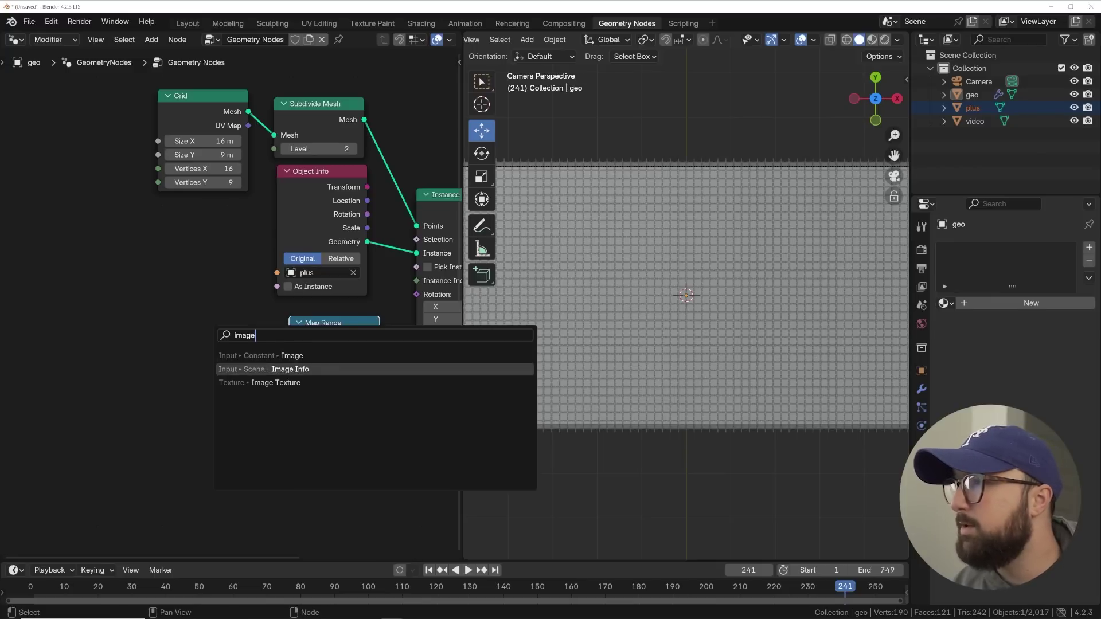
click(354, 383)
click(258, 367)
drag(242, 353, 289, 402)
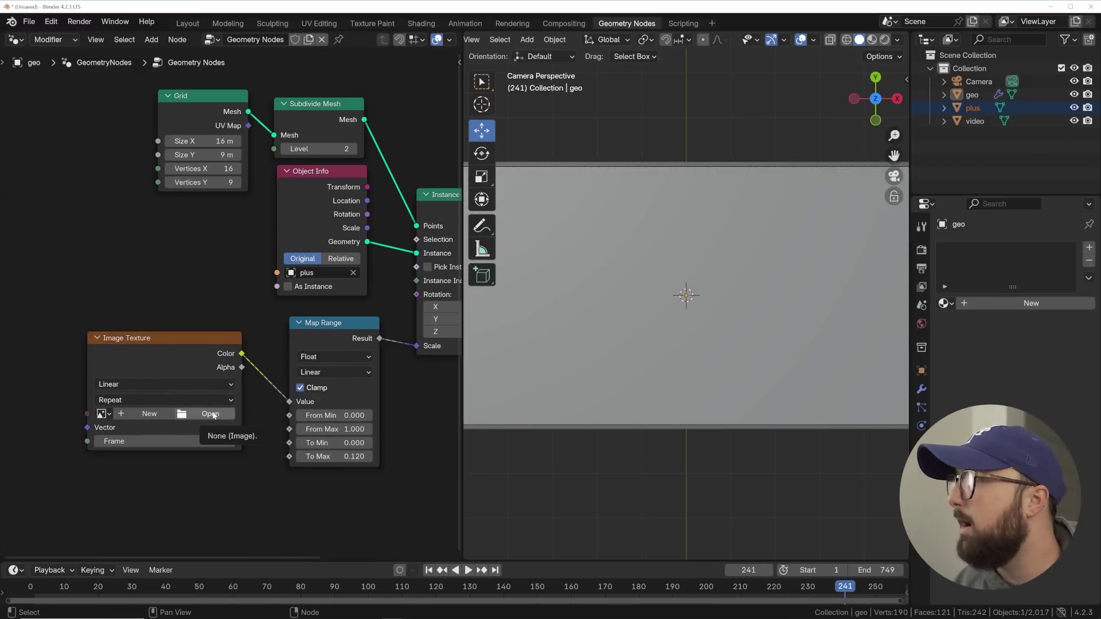
click(211, 414)
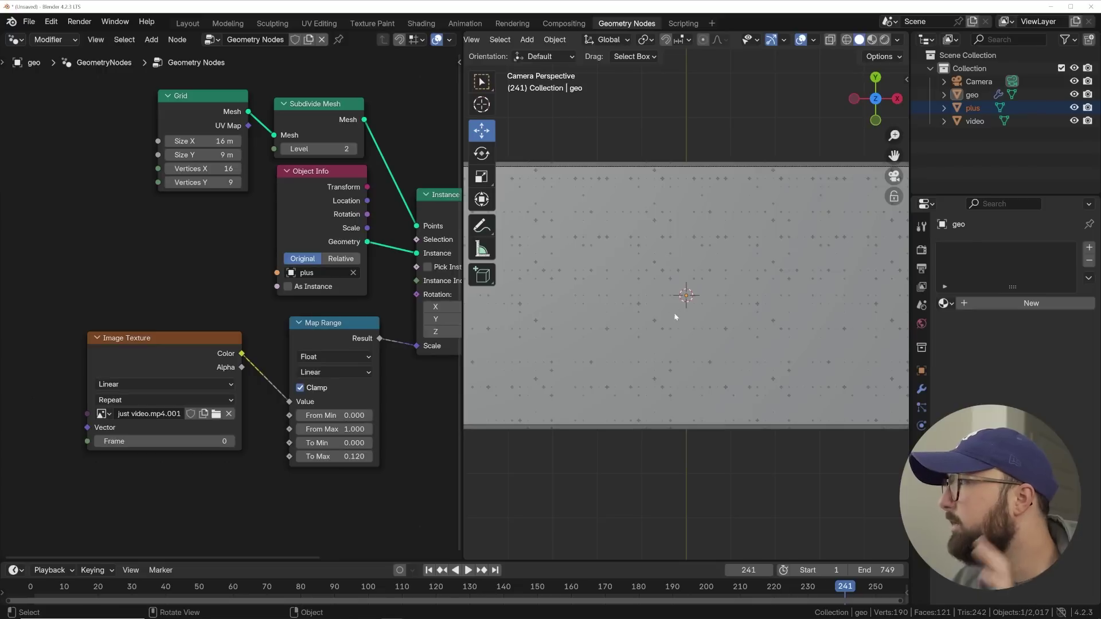
Inspect the plus instances over the video plane from an angle and through the camera, and reselect the geo object
middle_drag(675, 317, 679, 293)
click(653, 281)
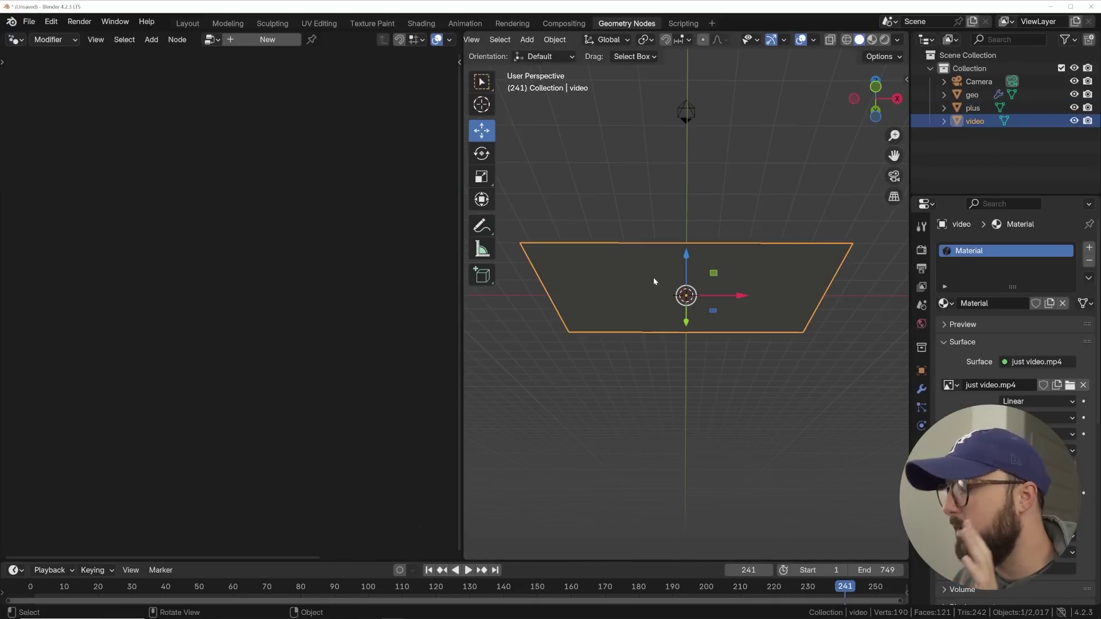
key(KP_0)
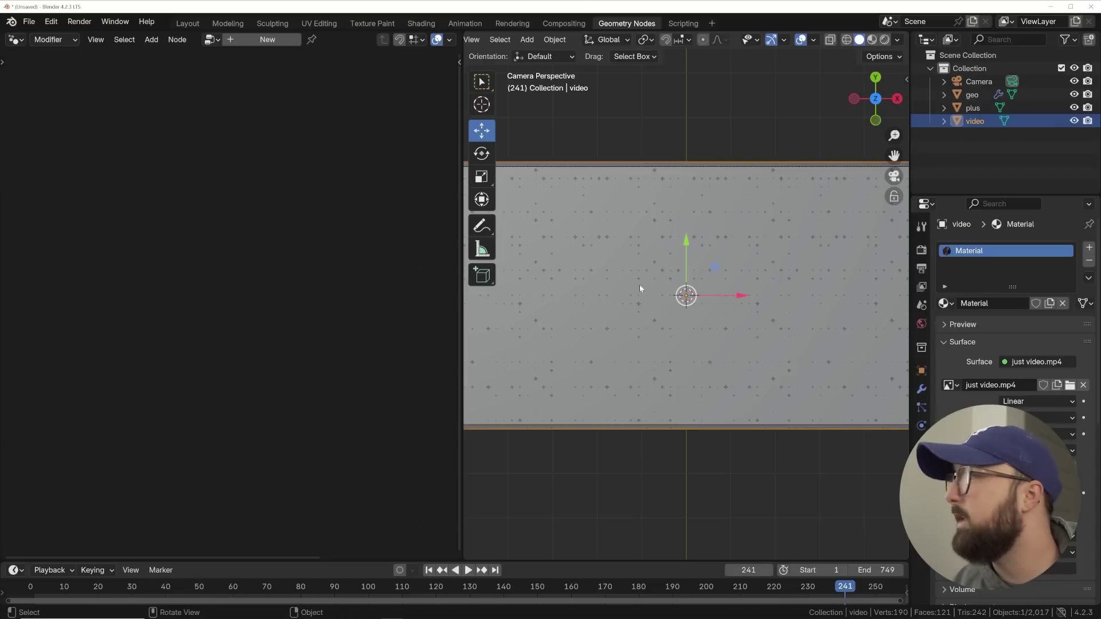
click(638, 281)
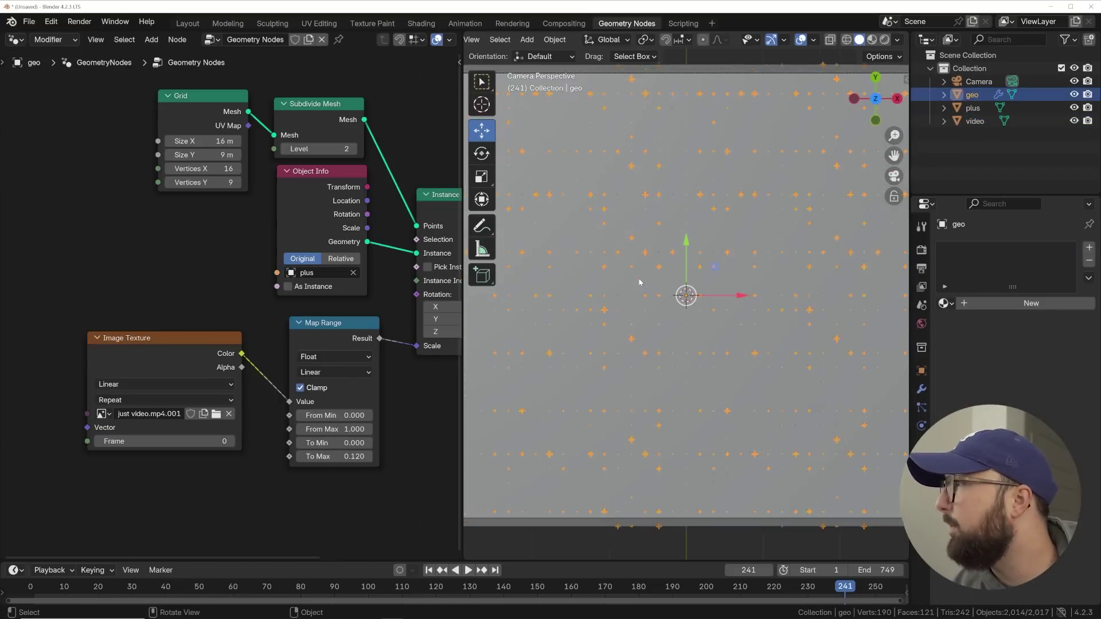
scroll(639, 282, down, 1)
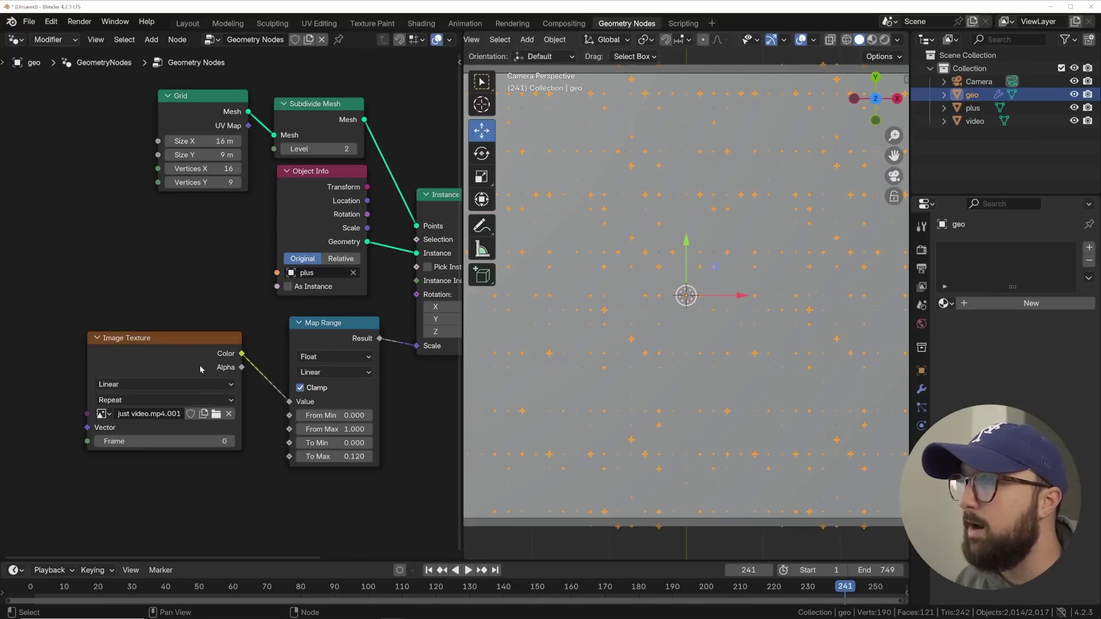
Move the Grid and Image Texture nodes apart to open space for more nodes between them
drag(200, 369, 241, 356)
scroll(283, 367, down, 2)
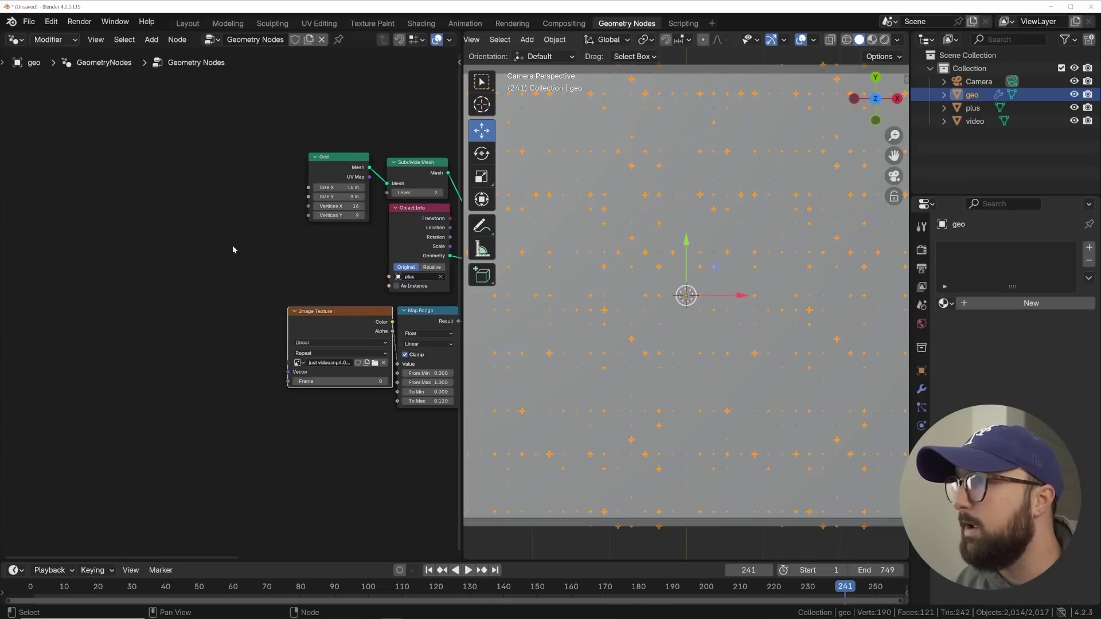
scroll(631, 383, down, 2)
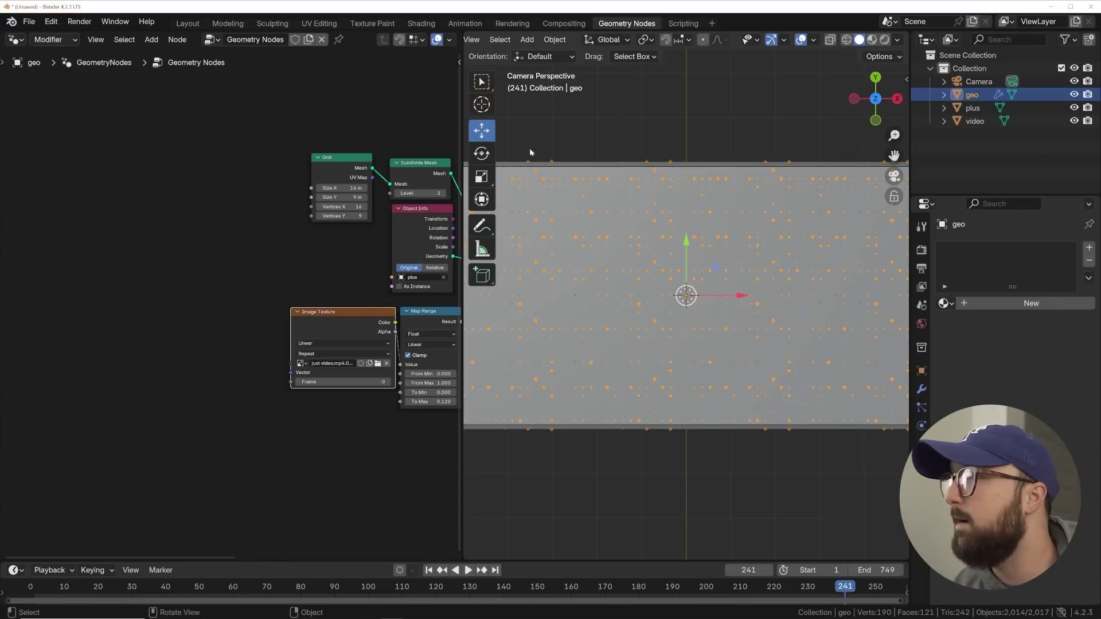
drag(352, 165, 140, 307)
click(297, 343)
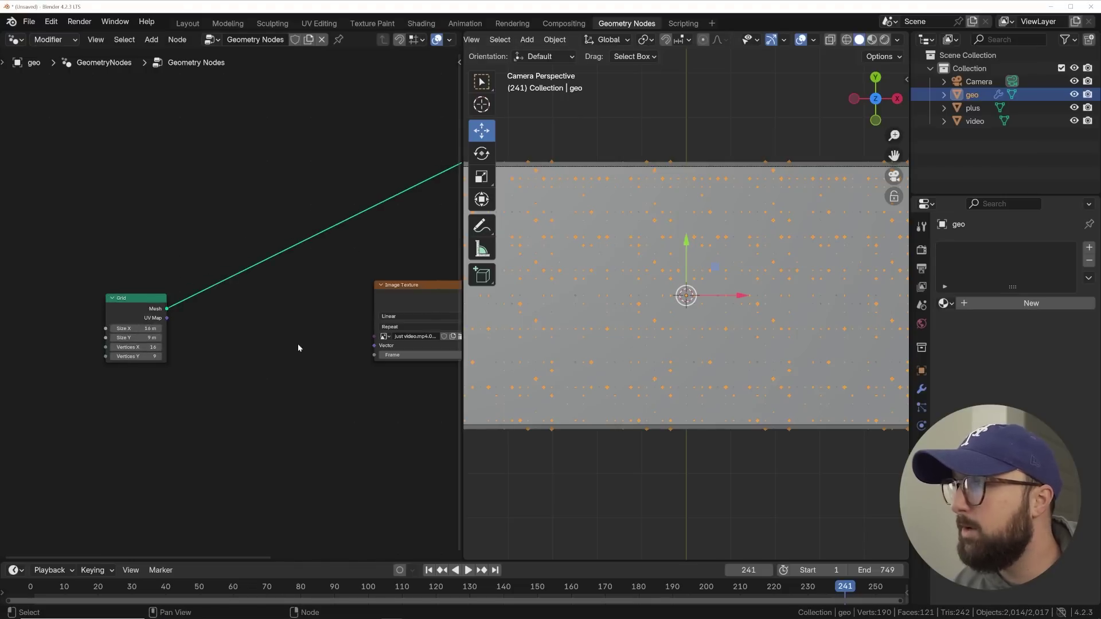
Add a Bounding Box node beside Grid and connect Grid's Mesh output to its Geometry input
key(shift+a)
text(bound)
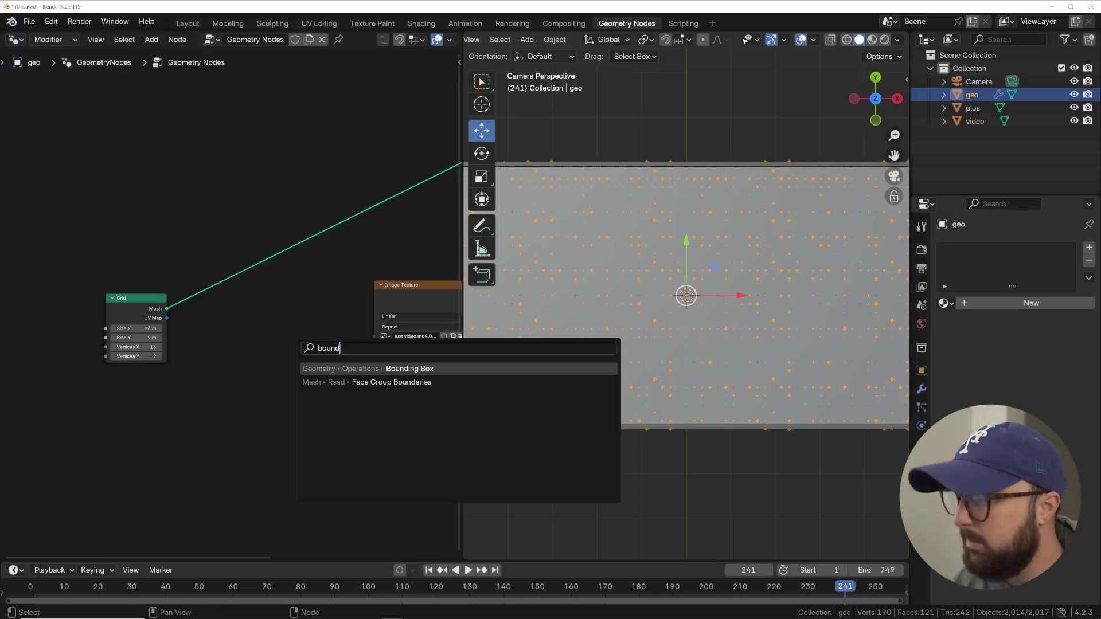
key(Return)
click(180, 328)
drag(168, 309, 185, 393)
drag(193, 364, 135, 379)
Add a Vector Math node after the Bounding Box node
scroll(240, 396, up, 3)
key(shift+a)
click(285, 316)
text(vector)
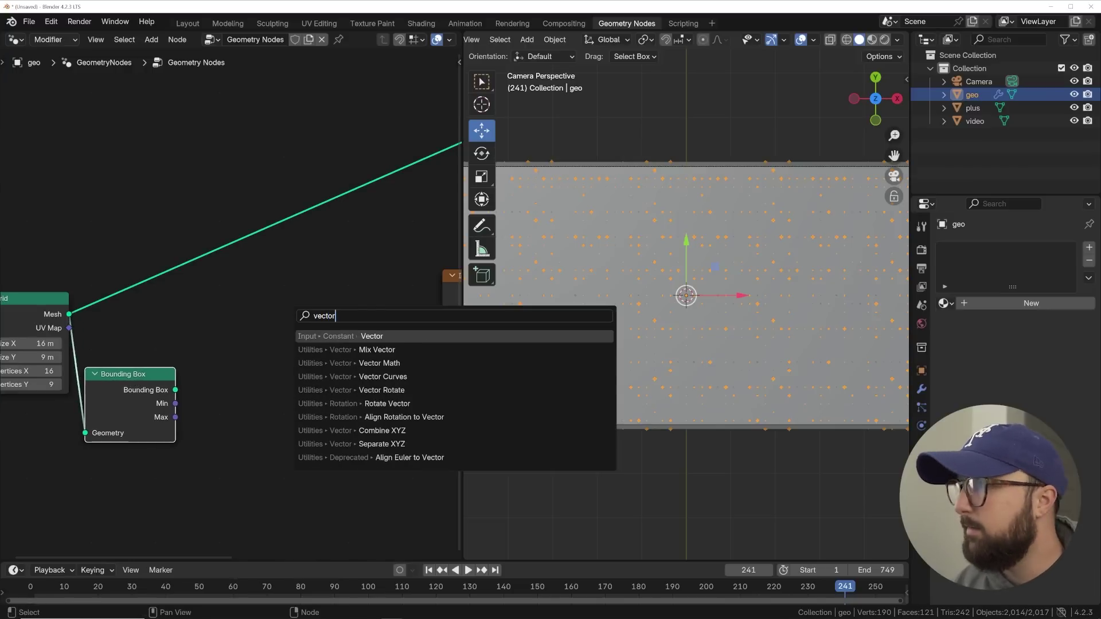
key(Down)
key(Return)
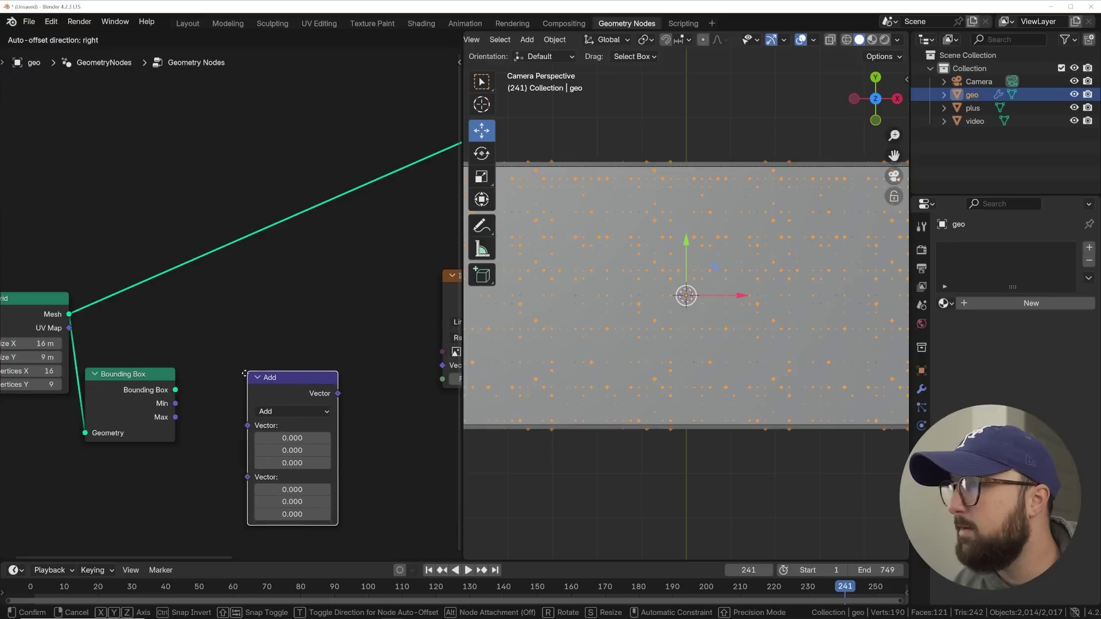
click(232, 301)
Add a Position node above the Bounding Box node
key(shift+a)
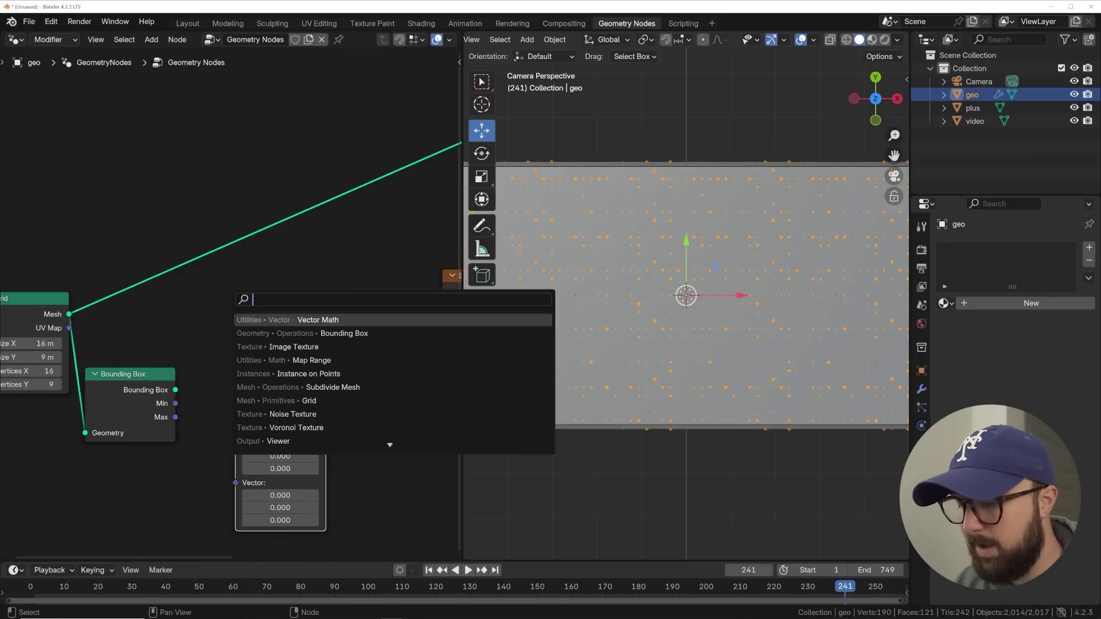
text(pos)
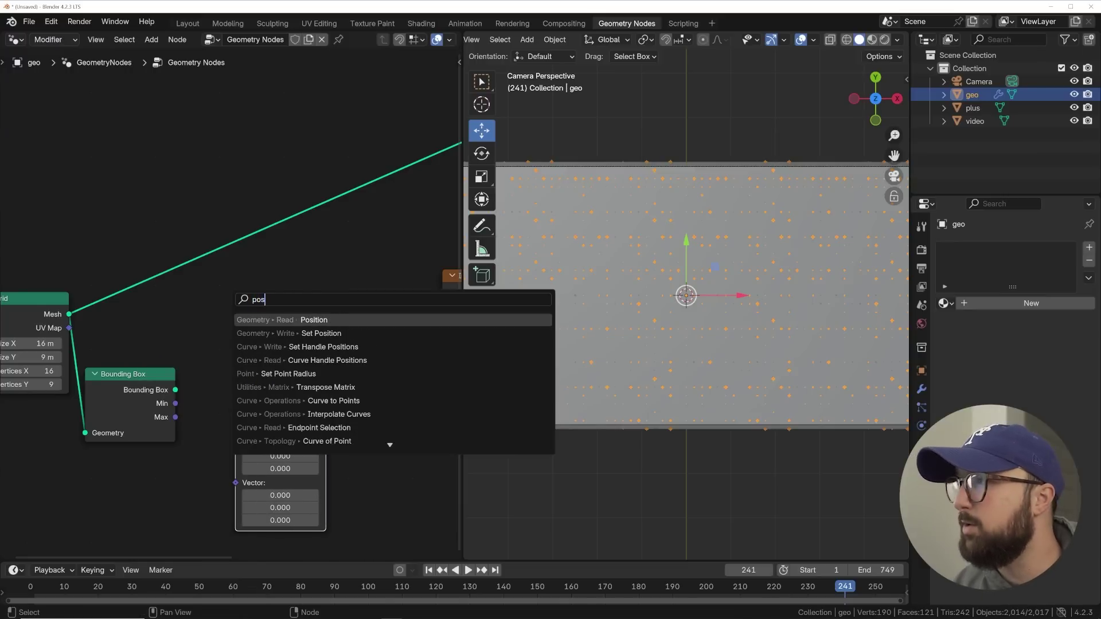
key(Return)
click(156, 329)
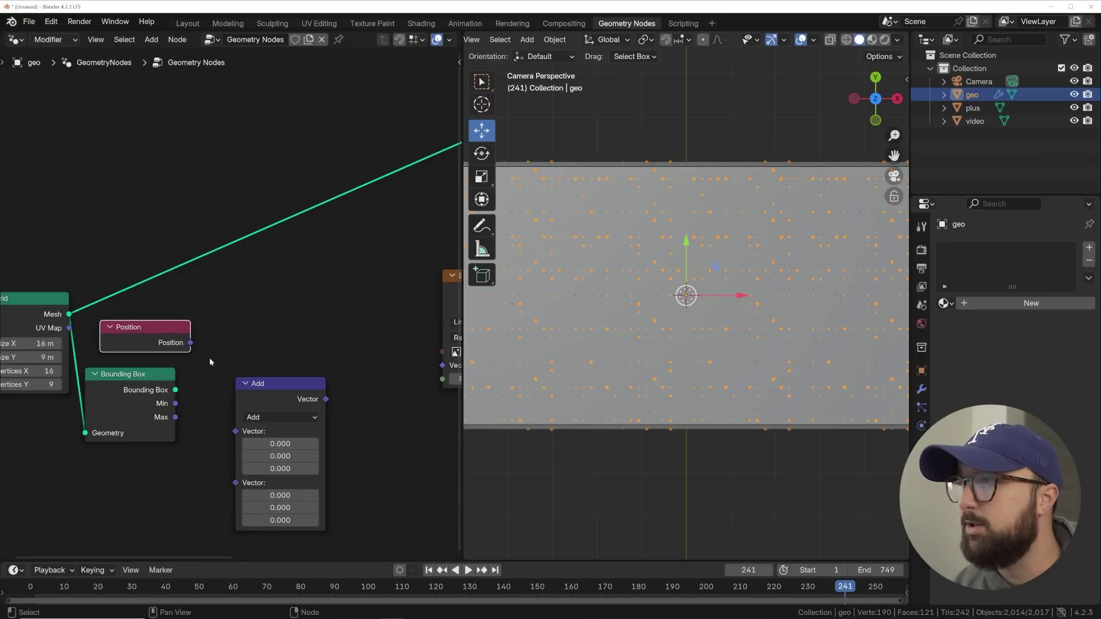
Set the Vector Math node to Subtract and connect Bounding Box's Min and Max to its first and second Vector inputs
click(243, 333)
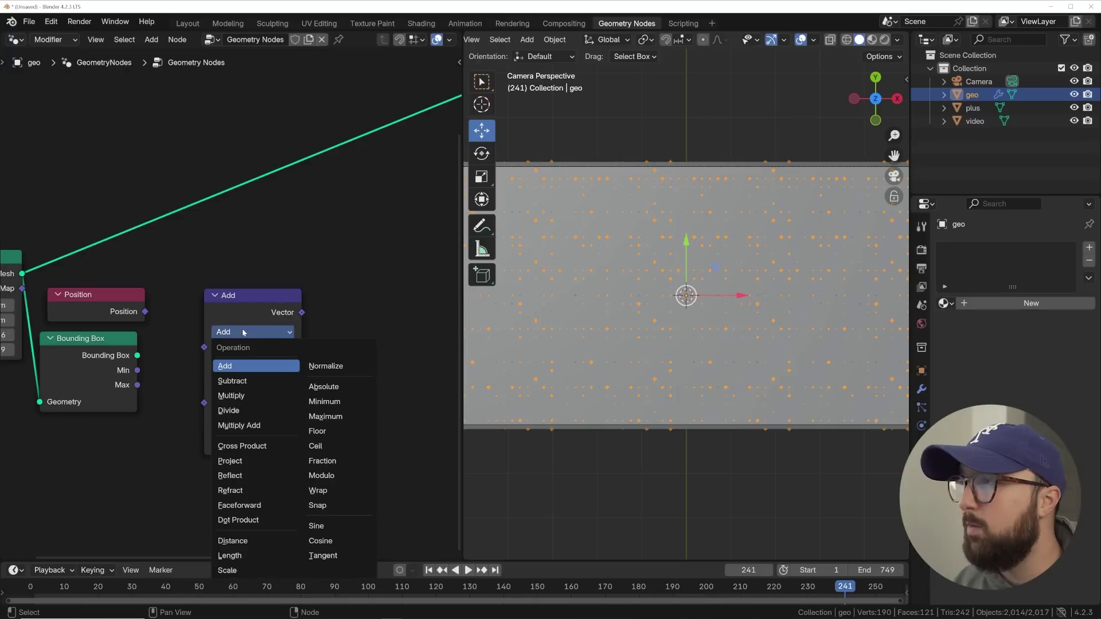
click(232, 380)
drag(137, 370, 204, 347)
drag(137, 385, 206, 362)
Arrange the nodes so Position sits directly above Subtract, with both close to Bounding Box
drag(105, 304, 255, 315)
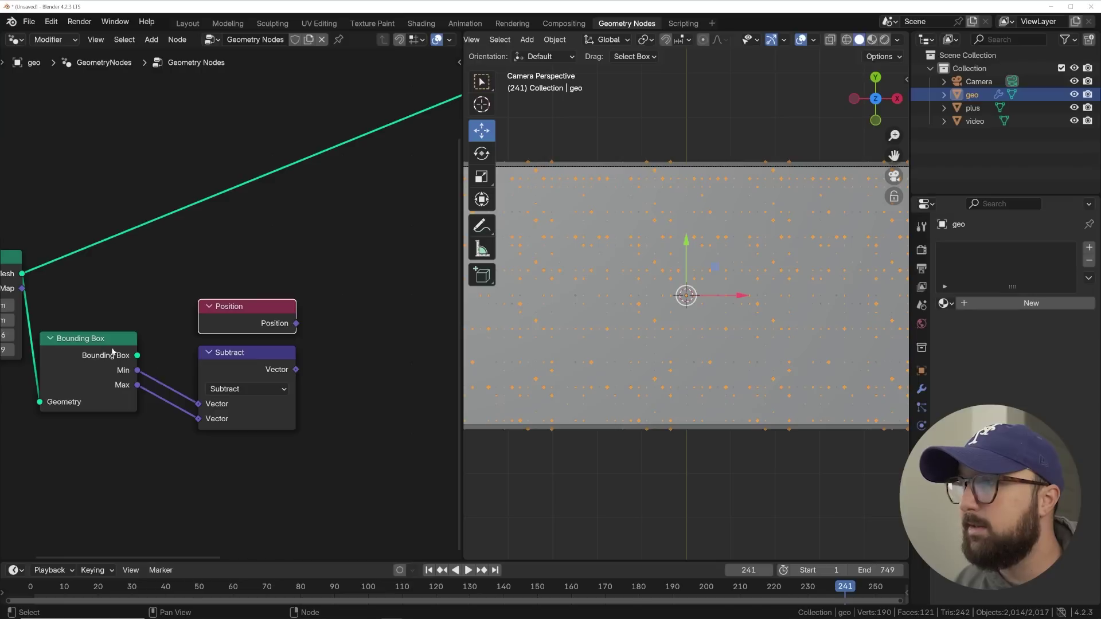
drag(113, 352, 118, 360)
drag(235, 358, 204, 356)
drag(261, 314, 232, 315)
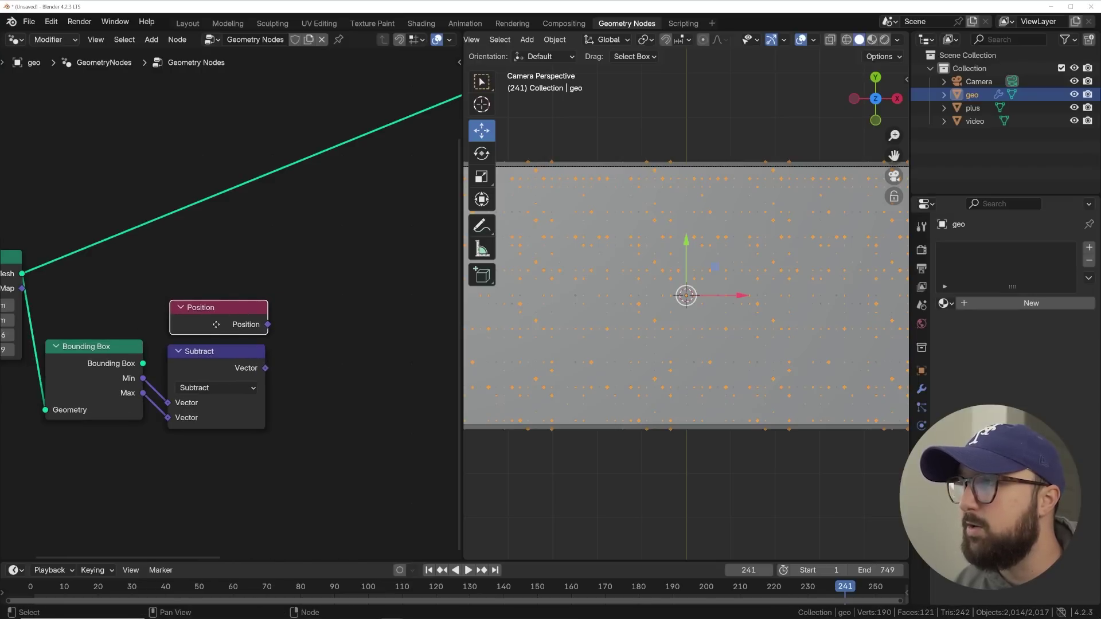
drag(216, 324, 213, 325)
Duplicate the Subtract node as a Divide operation, connecting Position to its first Vector input and Subtract's result to its second
click(232, 356)
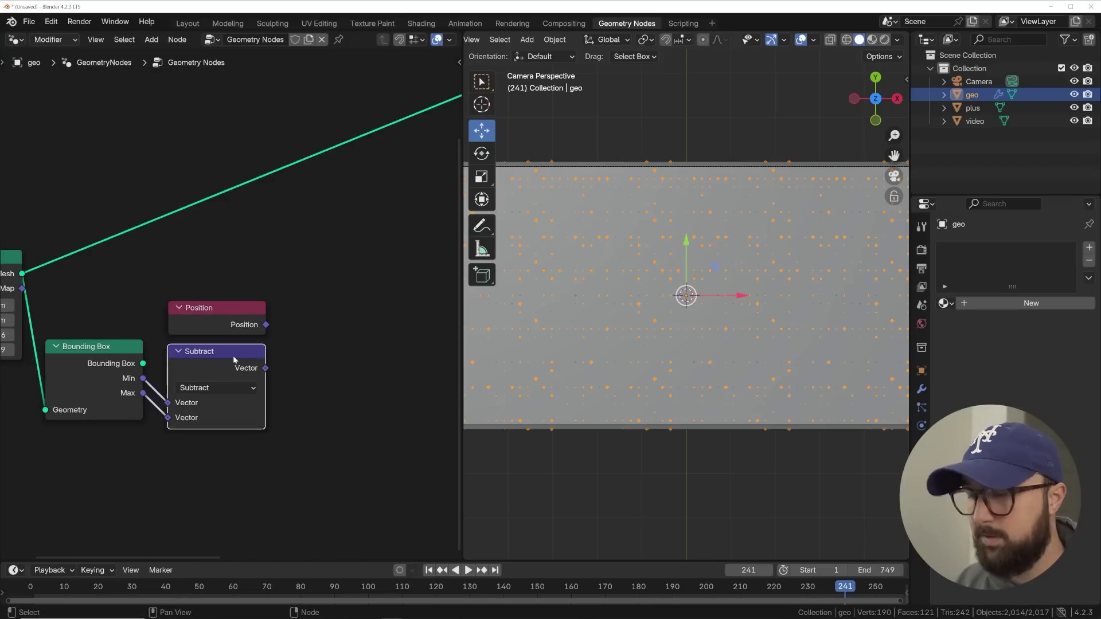
key(shift+d)
click(345, 330)
click(345, 322)
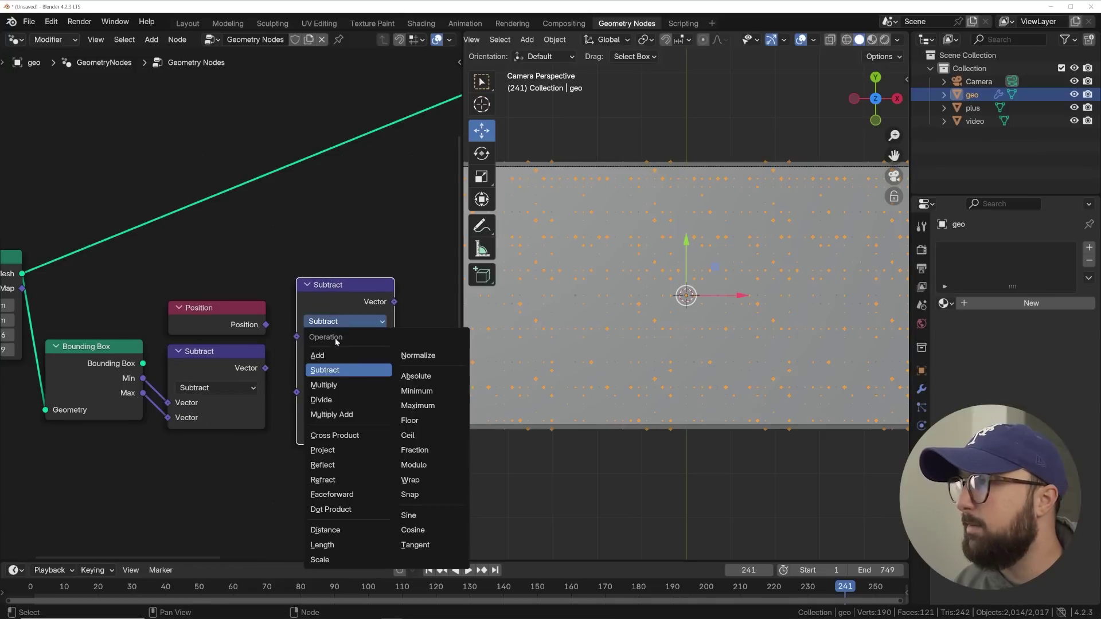
click(330, 400)
drag(297, 401, 296, 395)
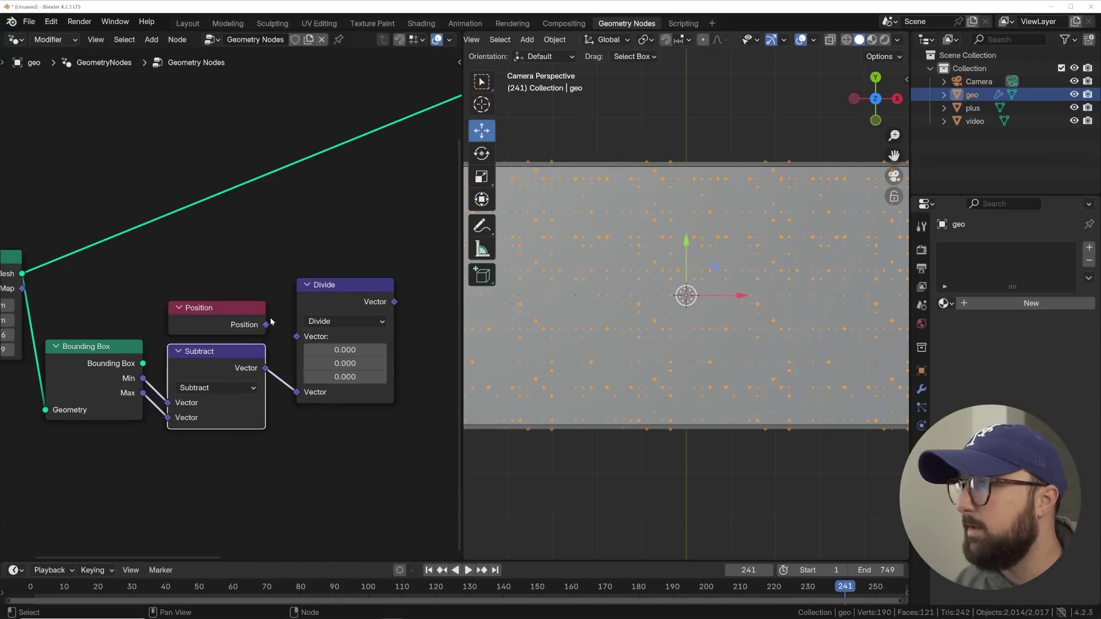
drag(266, 325, 297, 337)
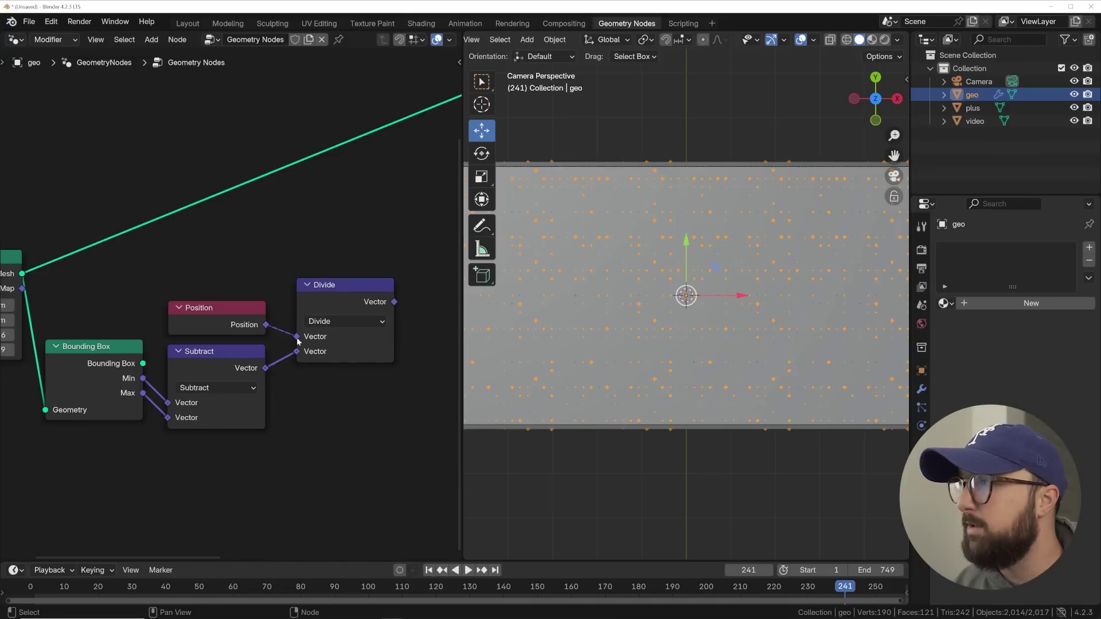
Move the Divide node close to the Position and Subtract nodes
middle_drag(347, 307, 263, 325)
scroll(263, 324, down, 3)
drag(249, 317, 237, 314)
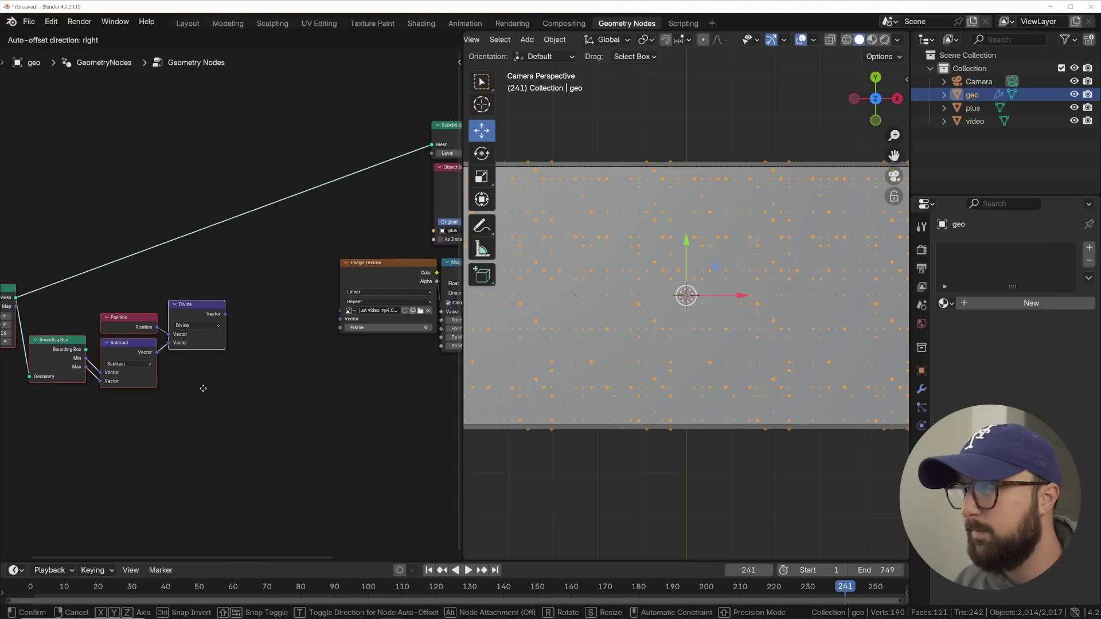
click(201, 388)
click(197, 291)
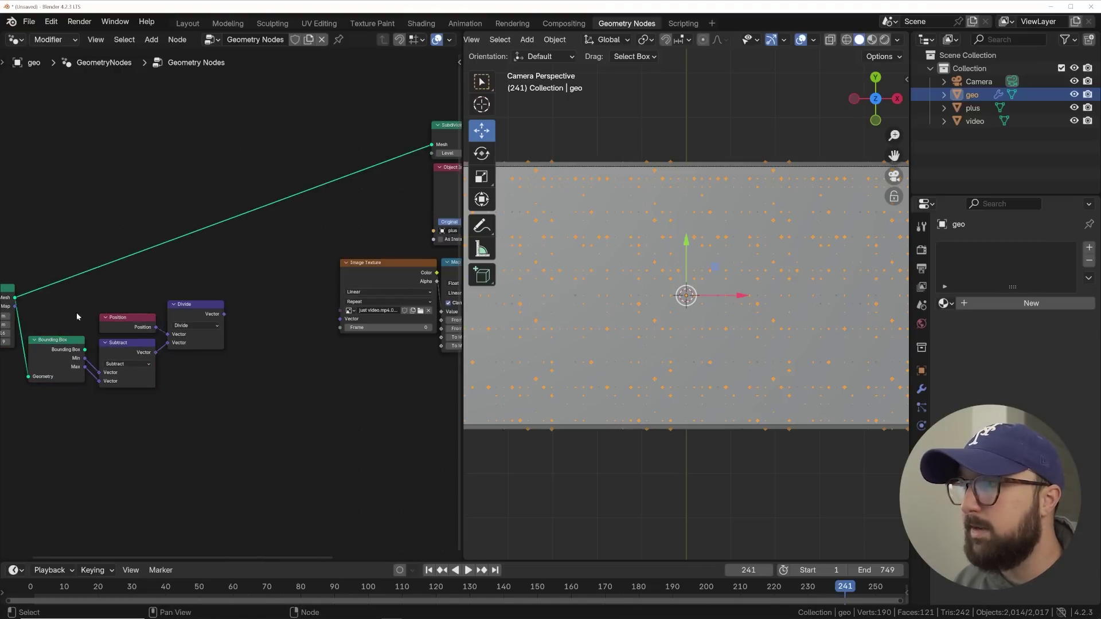
Duplicate the Divide node and change the copy's operation to Subtract
key(shift+a)
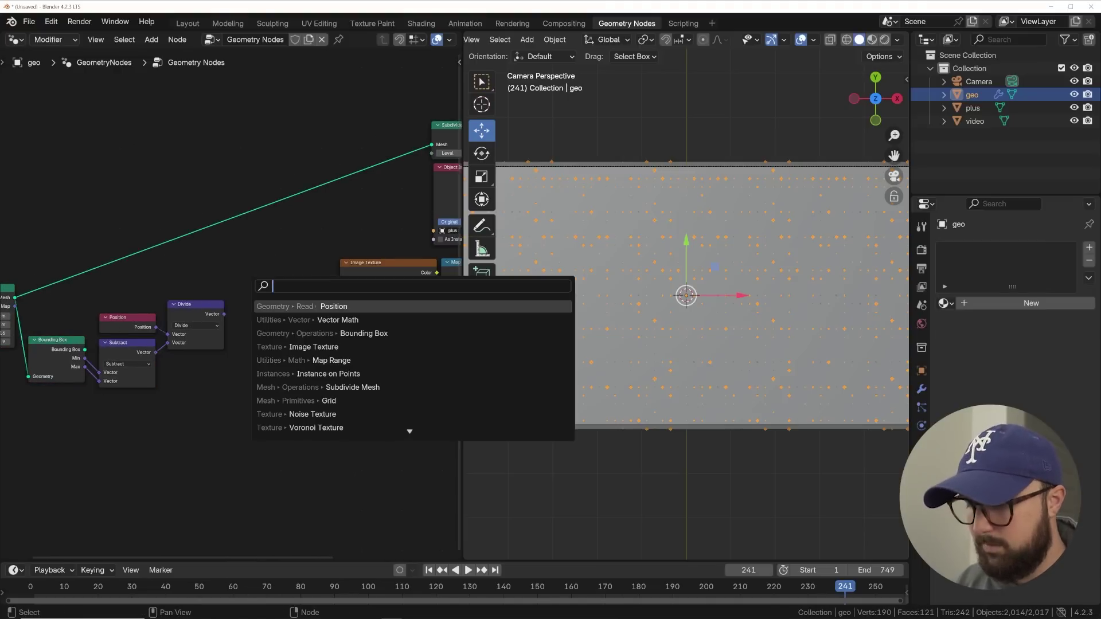
key(Escape)
key(shift+d)
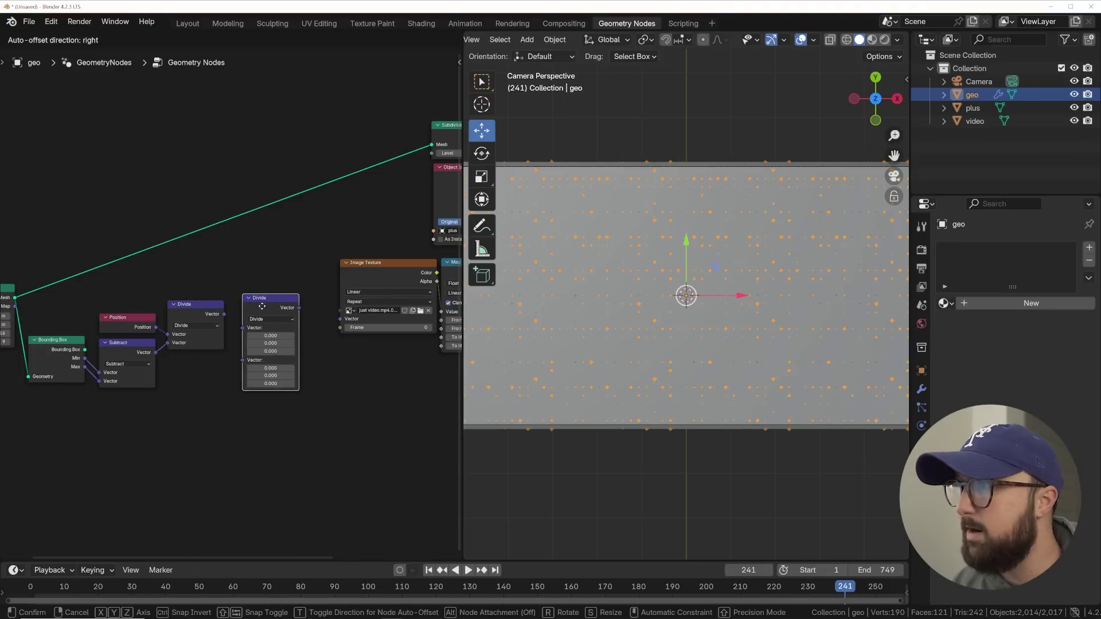
click(264, 312)
scroll(263, 312, up, 1)
click(271, 322)
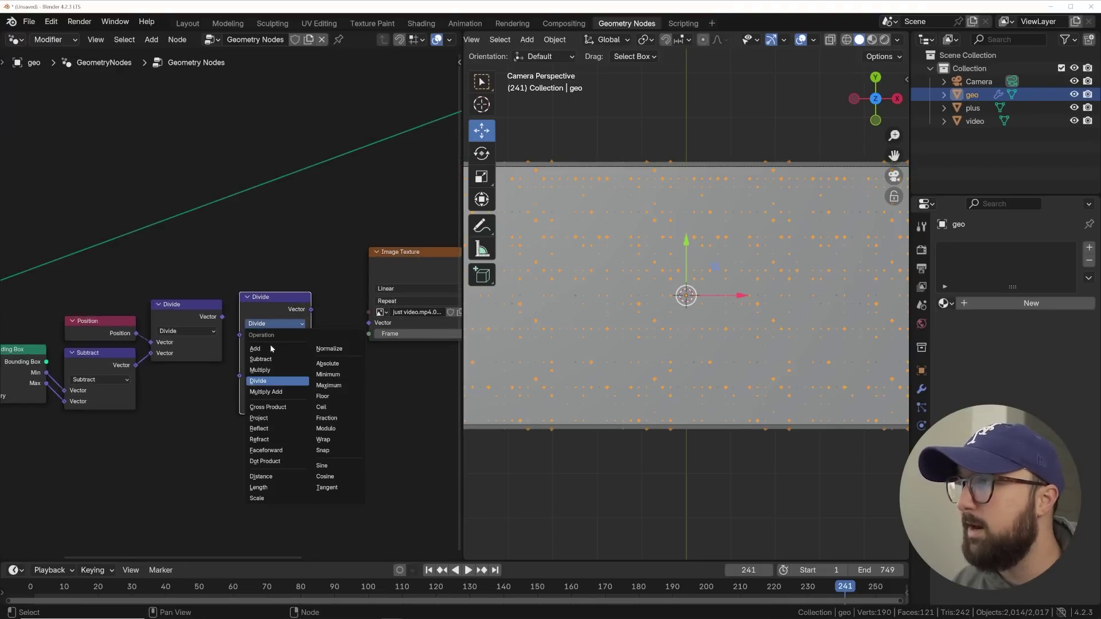
click(271, 360)
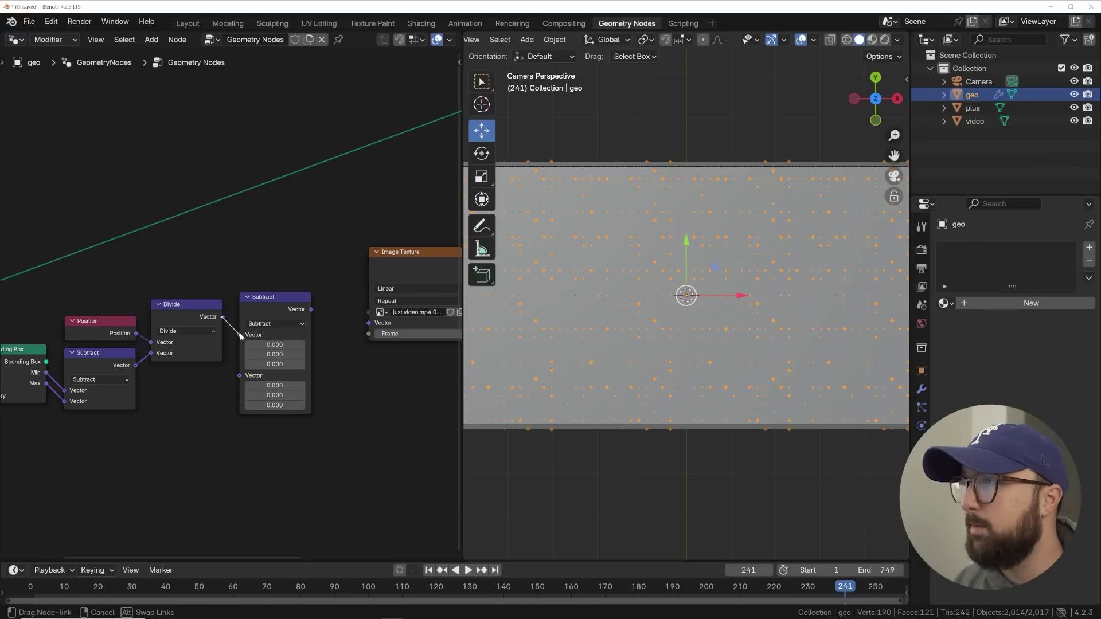
Wire the new Subtract node between Divide and Image Texture's Vector input, with its second vector set to 0.5 on all axes
drag(222, 316, 275, 375)
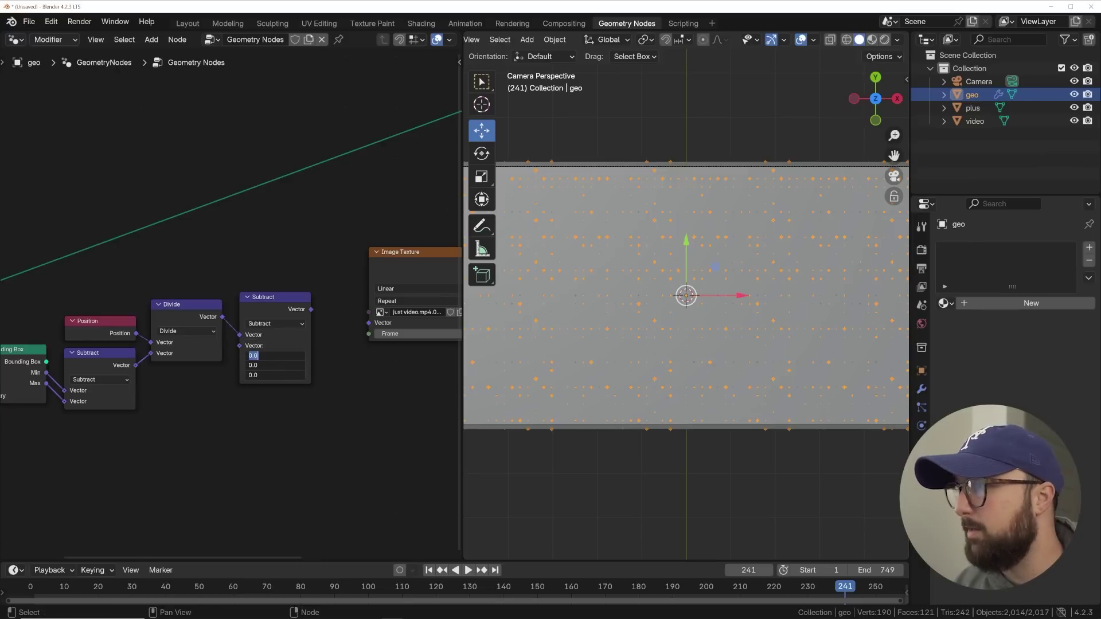
text(.5)
key(Return)
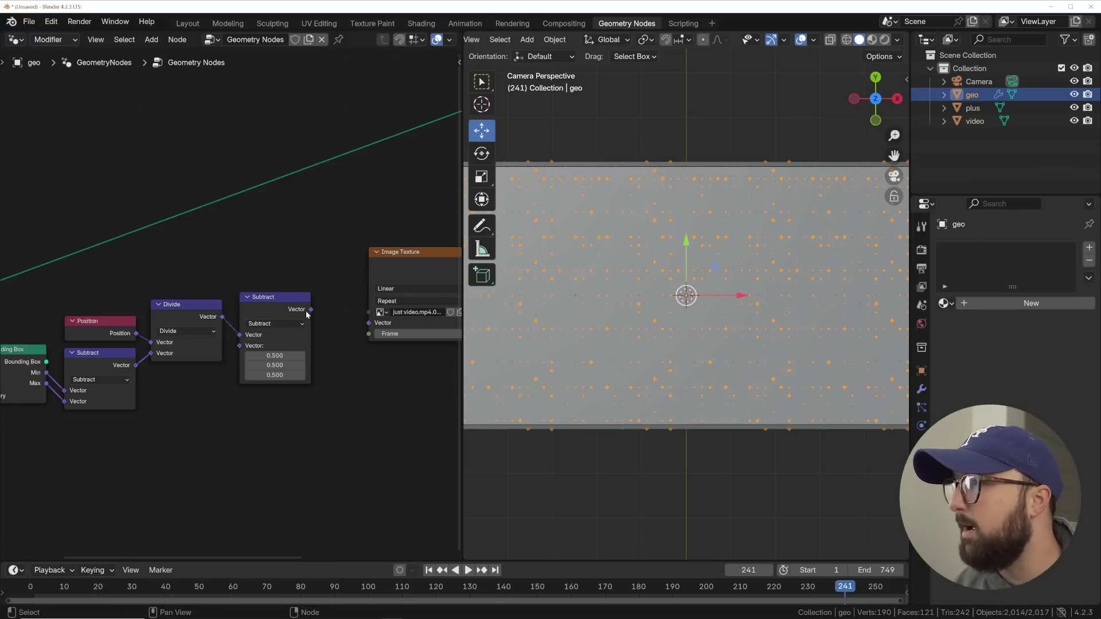
drag(310, 309, 365, 326)
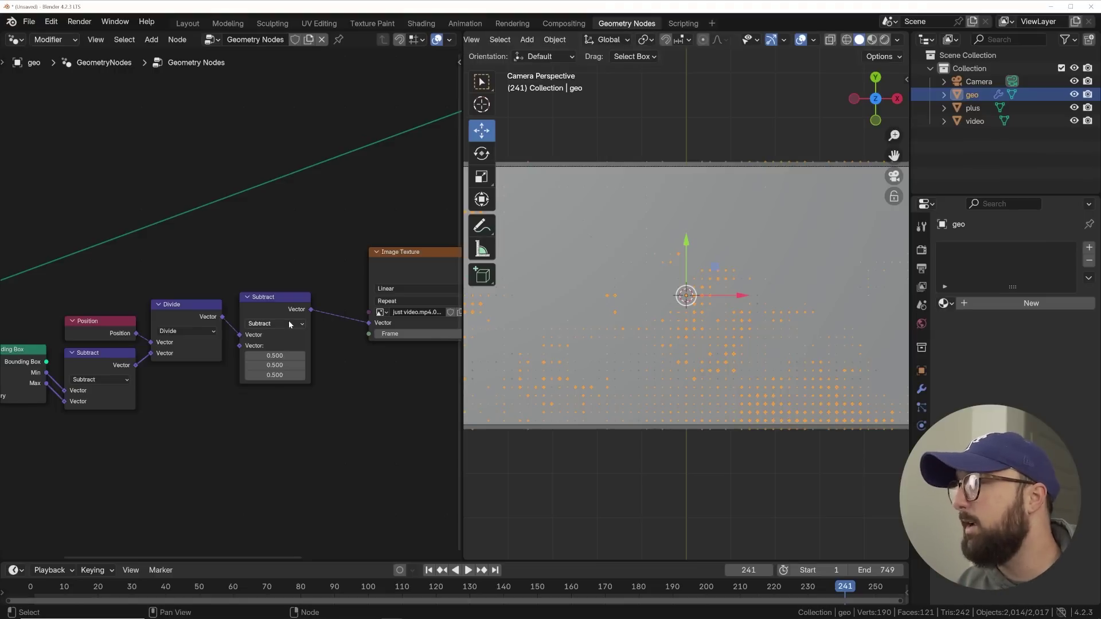
Insert a Vector Rotate node between Subtract and Image Texture, and set its Angle to 180°
key(shift+a)
click(297, 267)
text(vector ro)
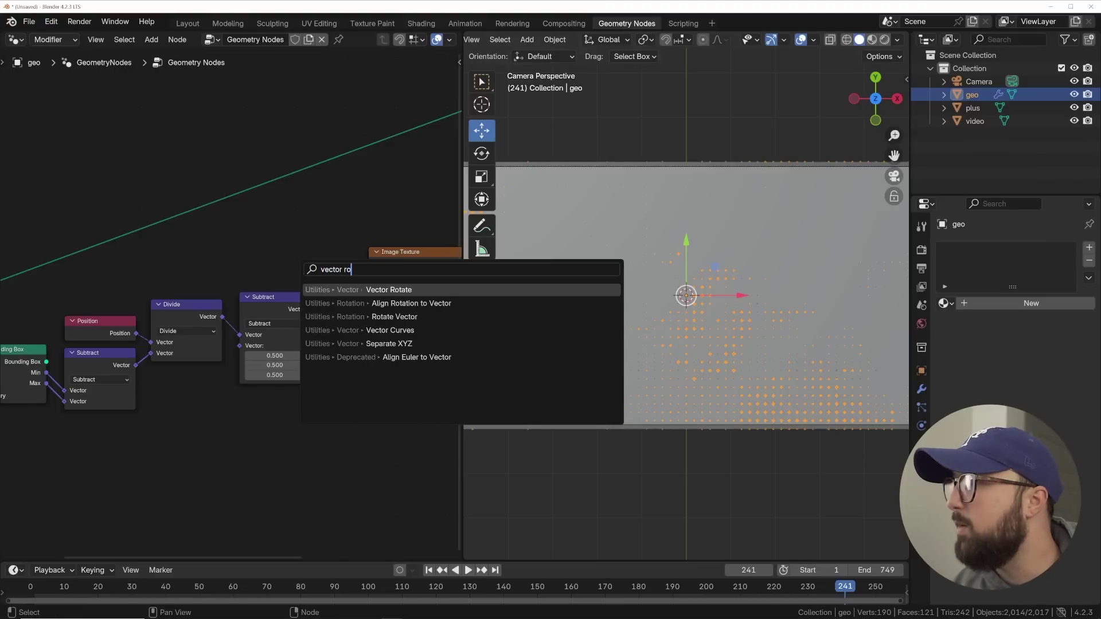
key(Return)
click(266, 292)
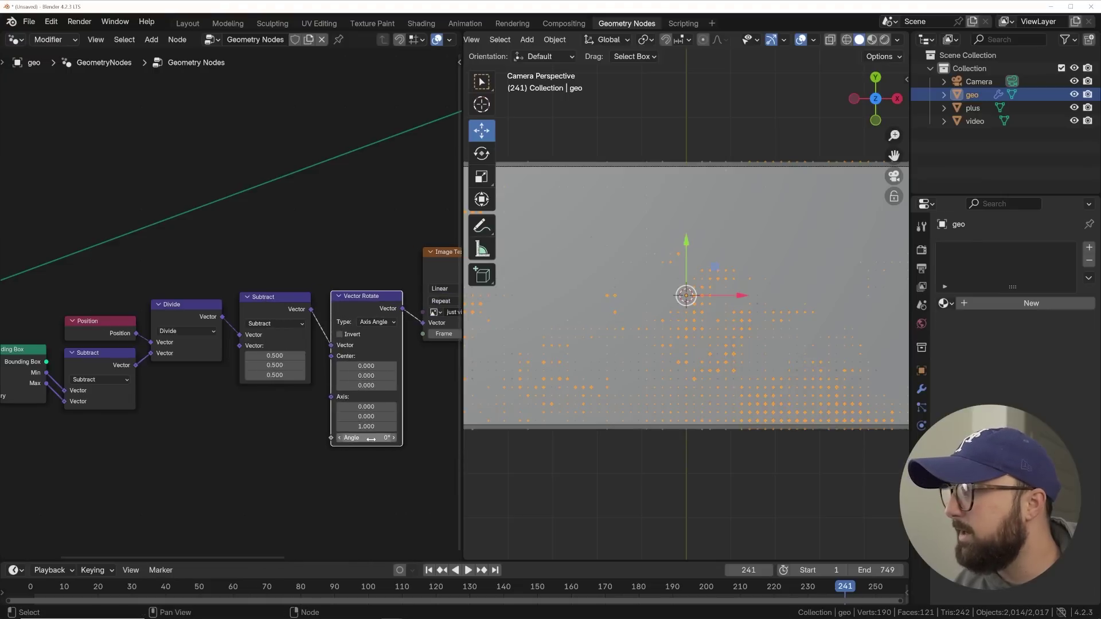
click(371, 439)
text(180)
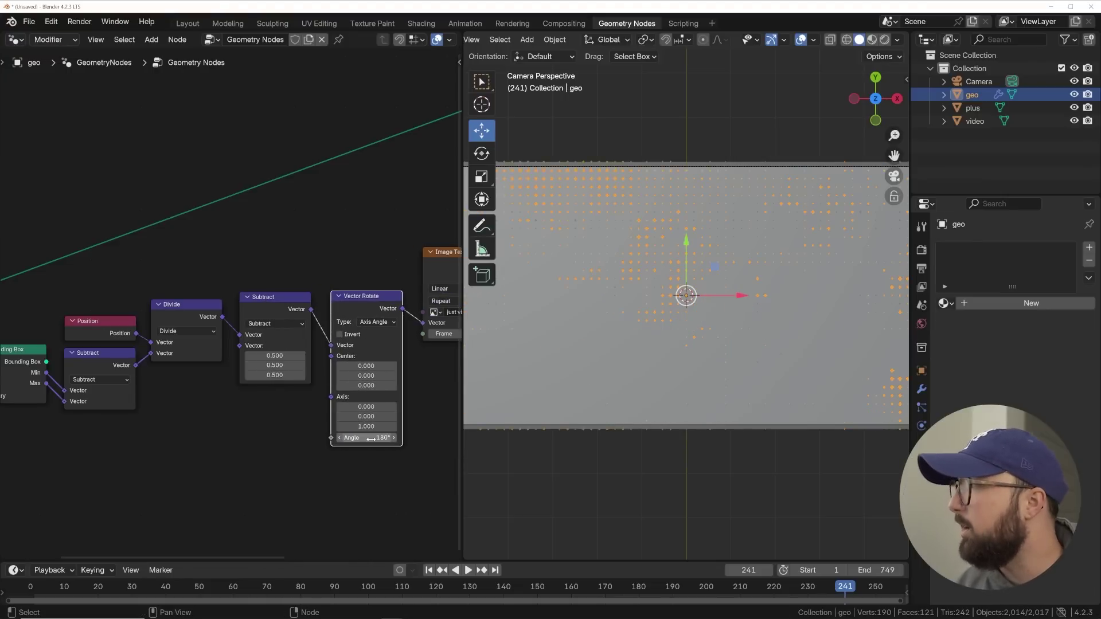
key(Return)
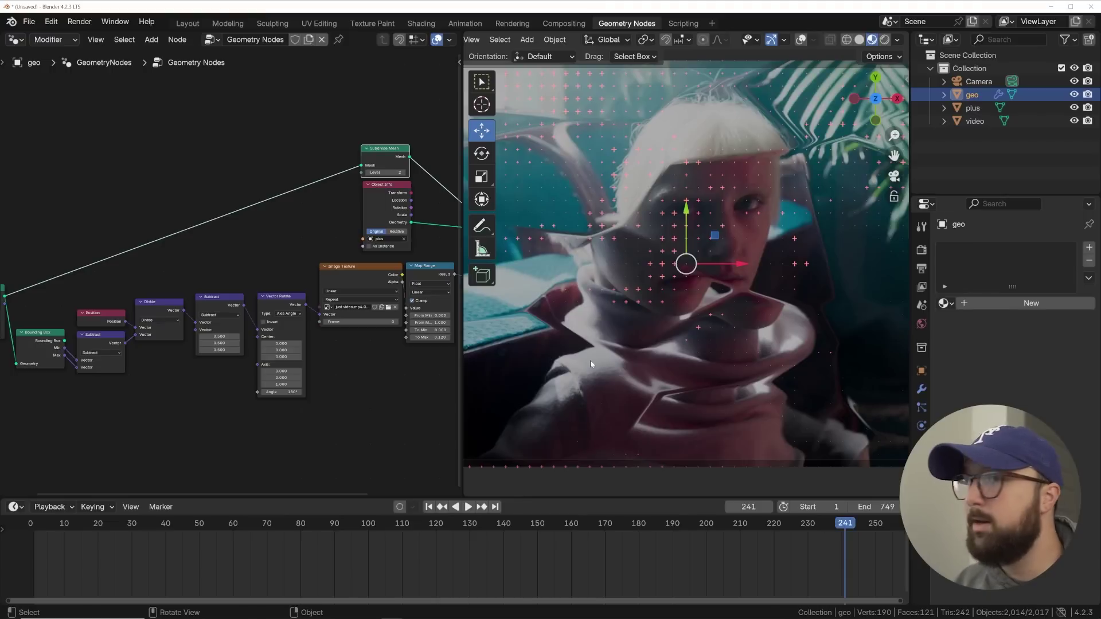
Set the scene's end frame to 450 and return to the first frame
click(869, 507)
text(450)
key(Return)
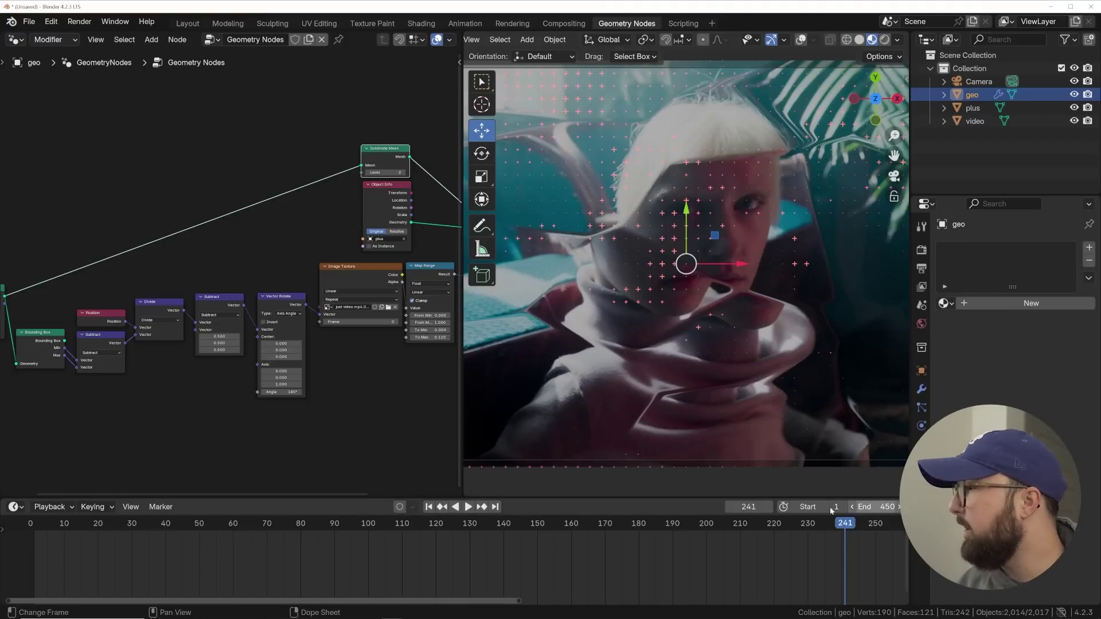
click(429, 507)
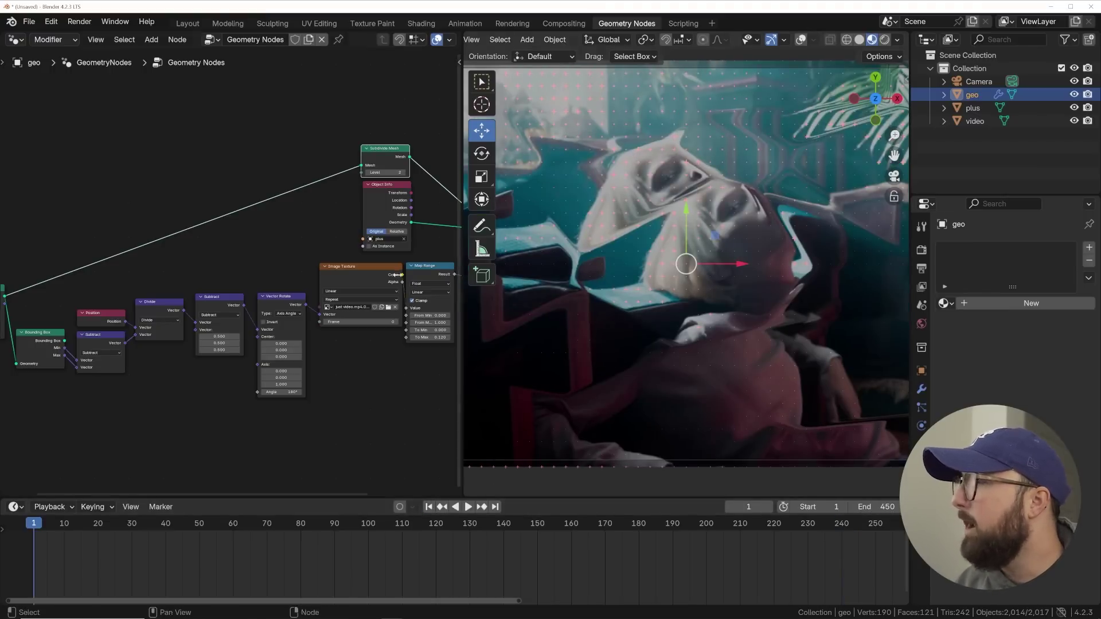
Raise the Subdivide Mesh level to 4 and inspect the density of the plus instances up close
scroll(390, 324, up, 5)
middle_drag(390, 323, 256, 287)
middle_drag(305, 135, 290, 243)
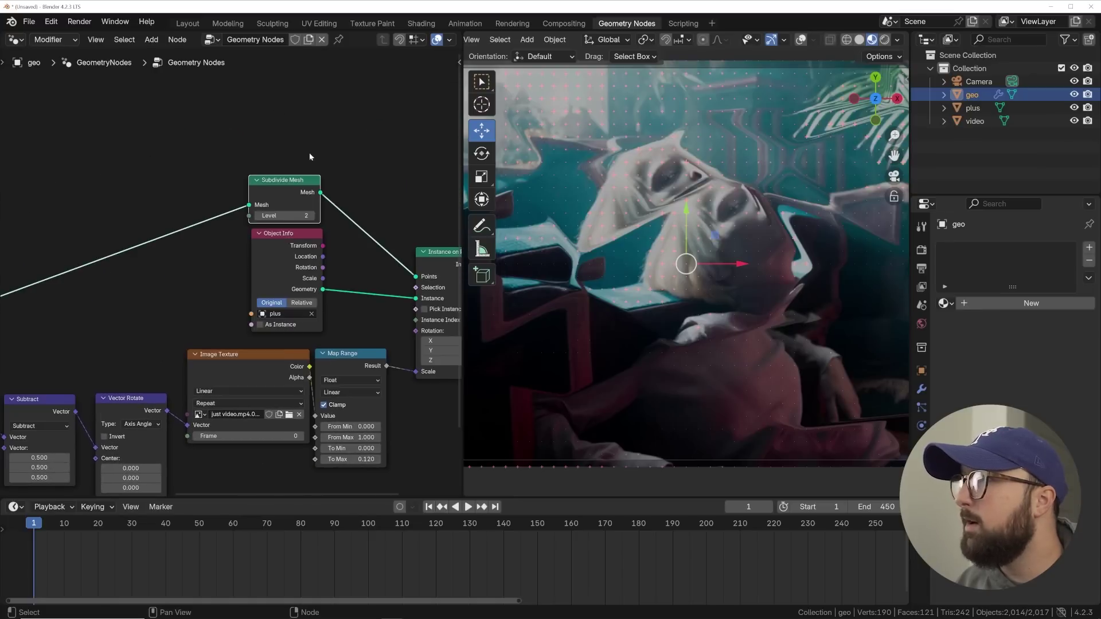
click(312, 219)
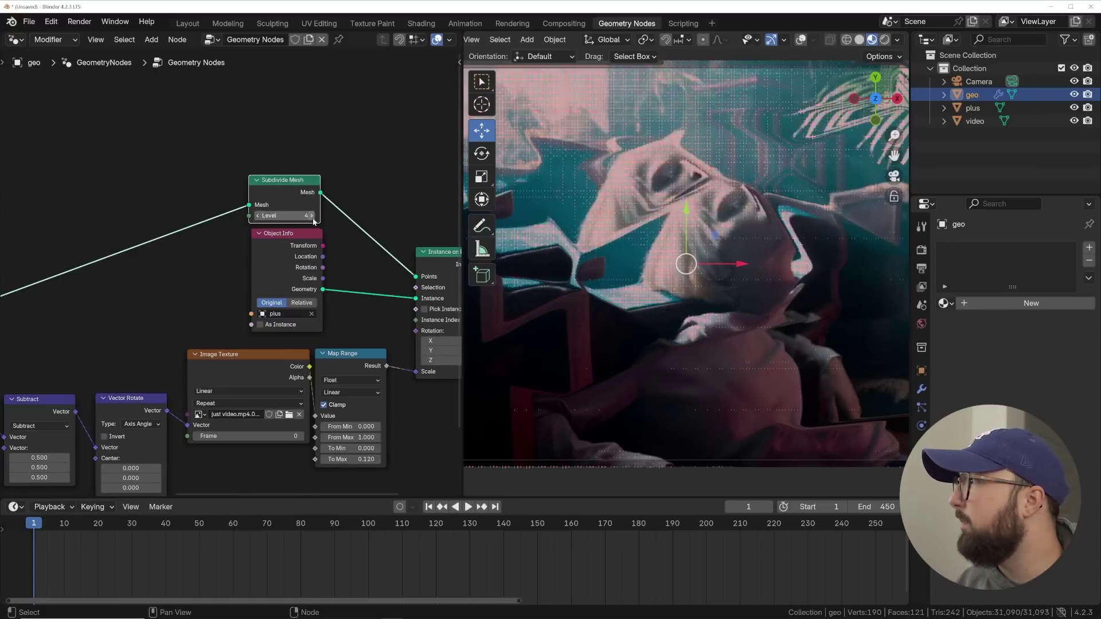
click(312, 216)
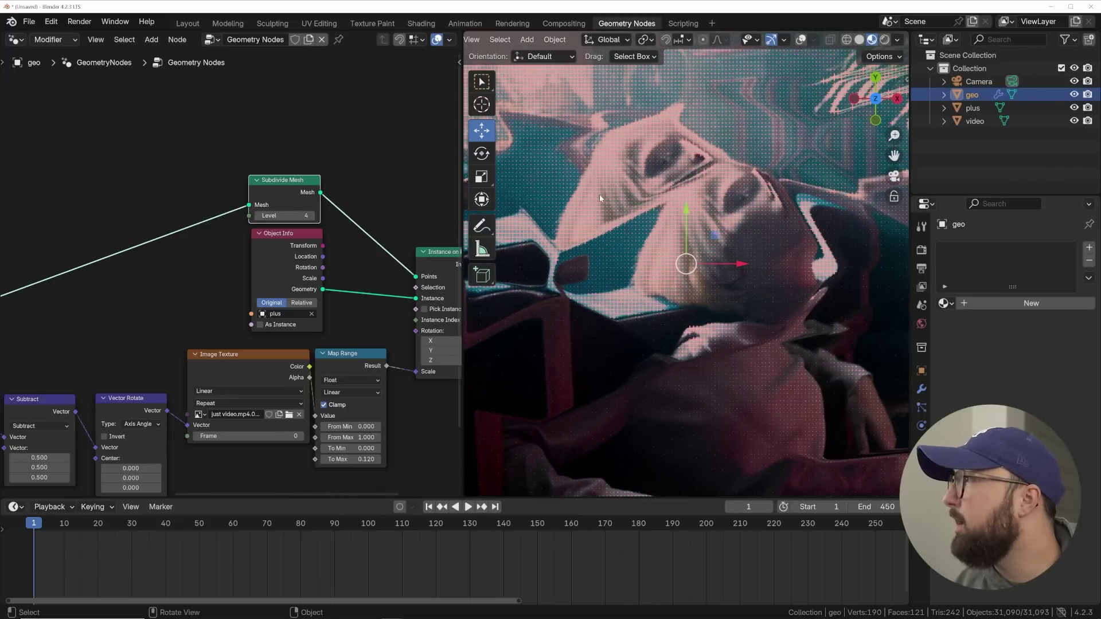
scroll(600, 197, up, 5)
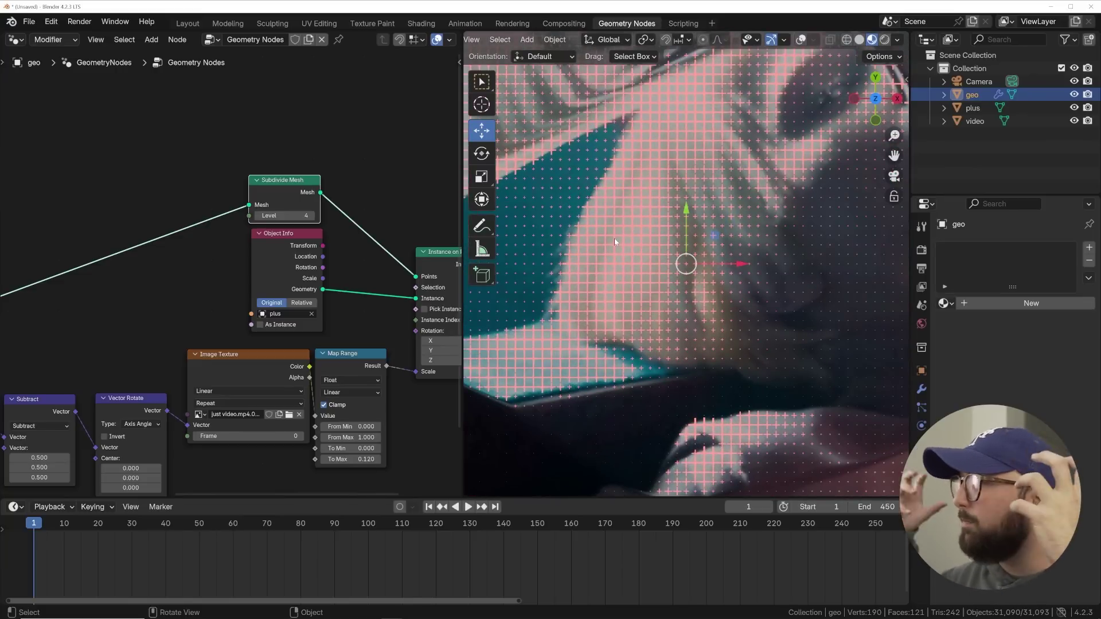
scroll(614, 239, down, 4)
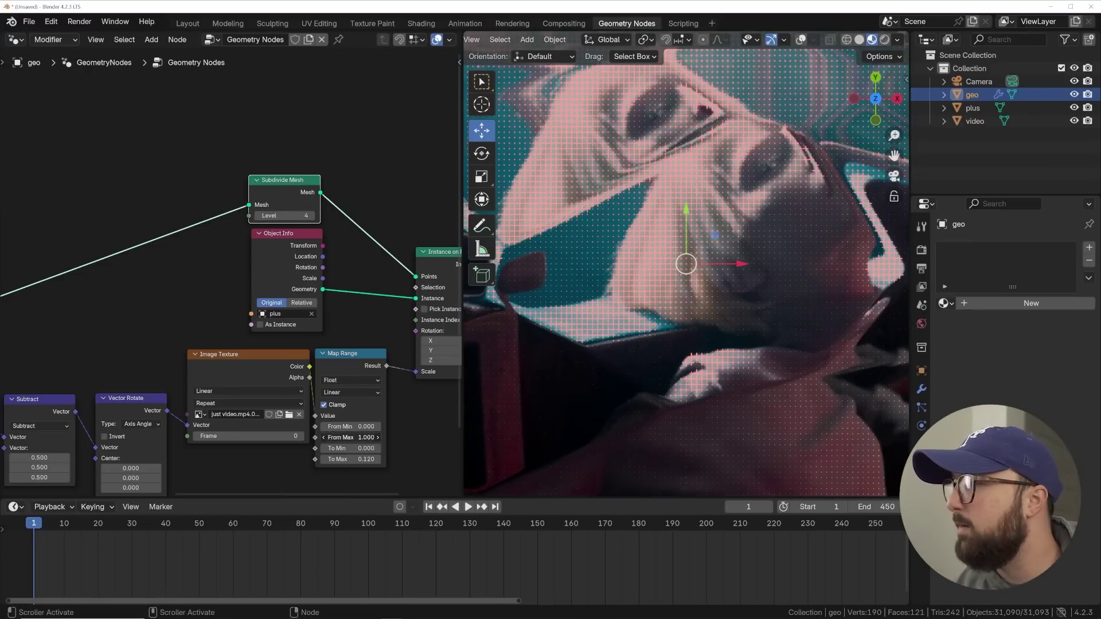
Set the Map Range node's From Min to 0.130 and its To Max to 0.060
drag(347, 437, 367, 438)
key(ctrl+z)
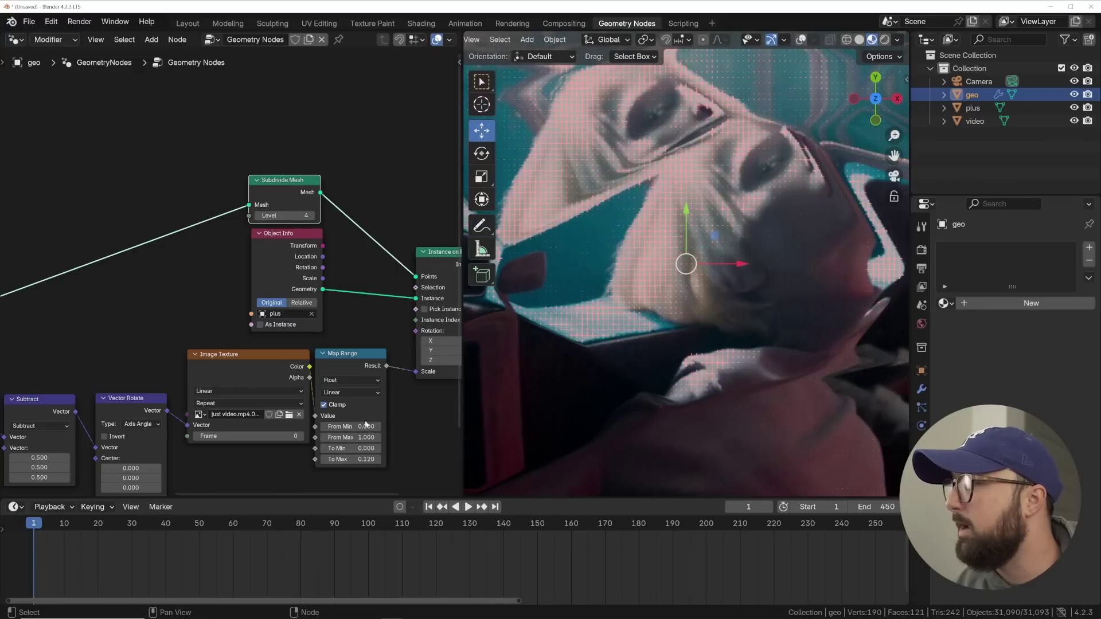
mouse_move(350, 426)
mouse_down()
mouse_move(363, 426)
mouse_move(333, 426)
mouse_move(370, 437)
mouse_move(356, 426)
mouse_up()
key(ctrl+z)
key(ctrl+z)
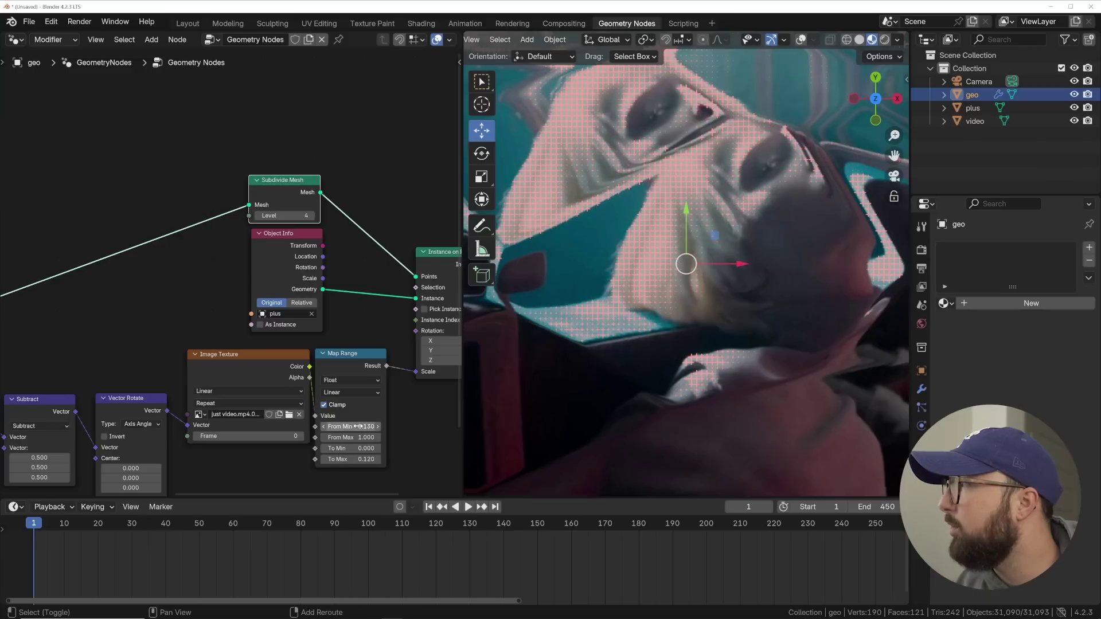
drag(353, 459, 341, 460)
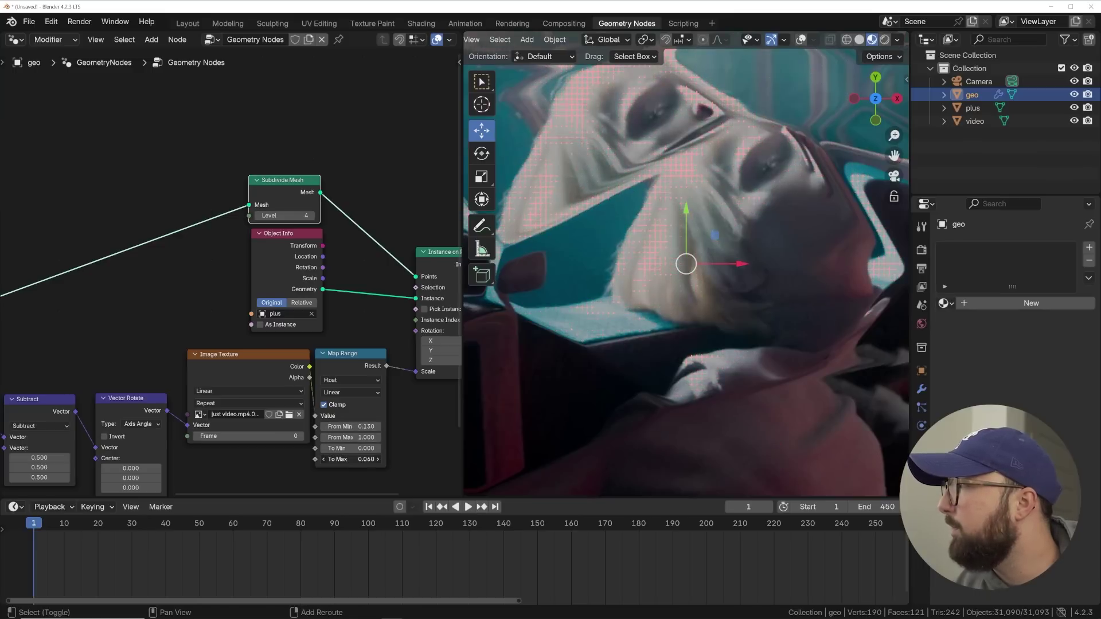
Lower the Subdivide Mesh level to 3 and set Map Range's To Max to 0.170
click(258, 216)
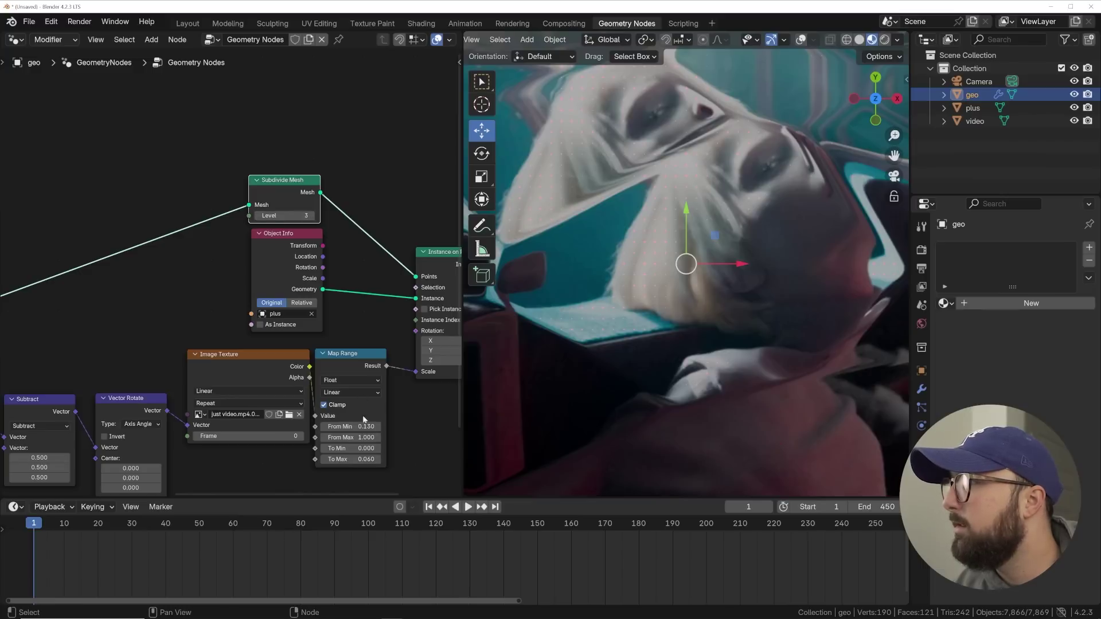
drag(363, 459, 366, 460)
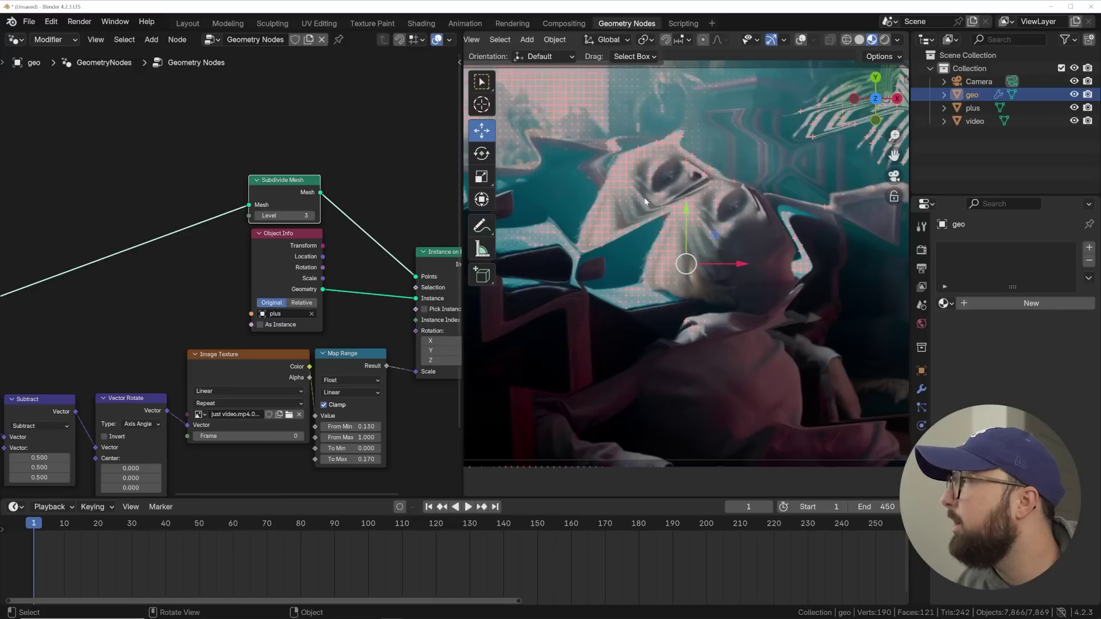
scroll(568, 101, down, 2)
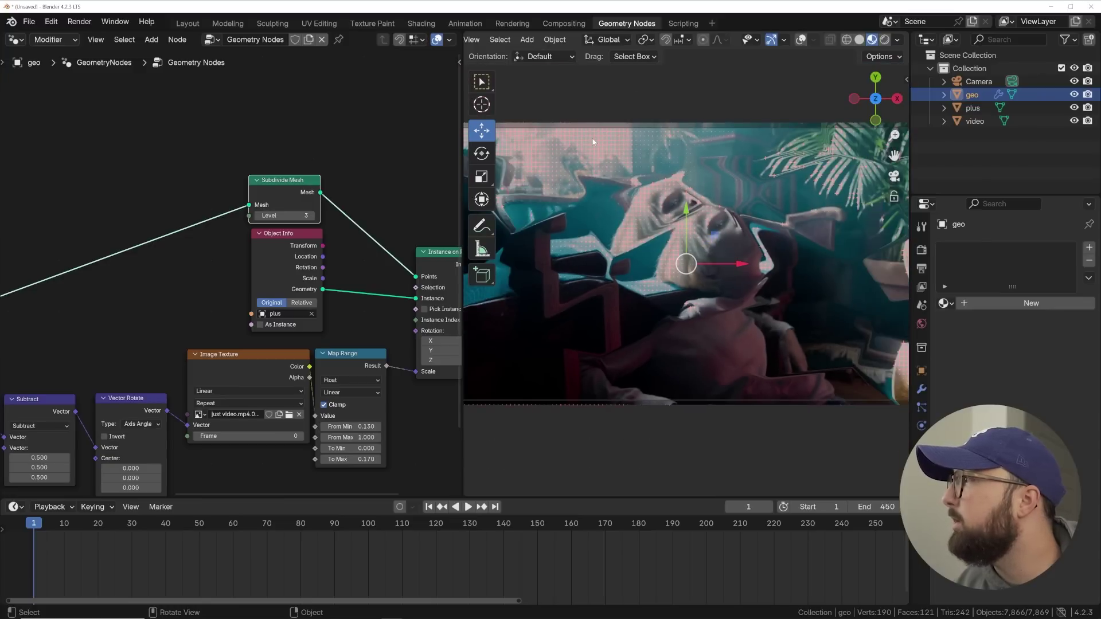
Add a Scene Time node below Image Texture and connect its Frame output to Image Texture's Frame input
middle_drag(337, 404, 280, 283)
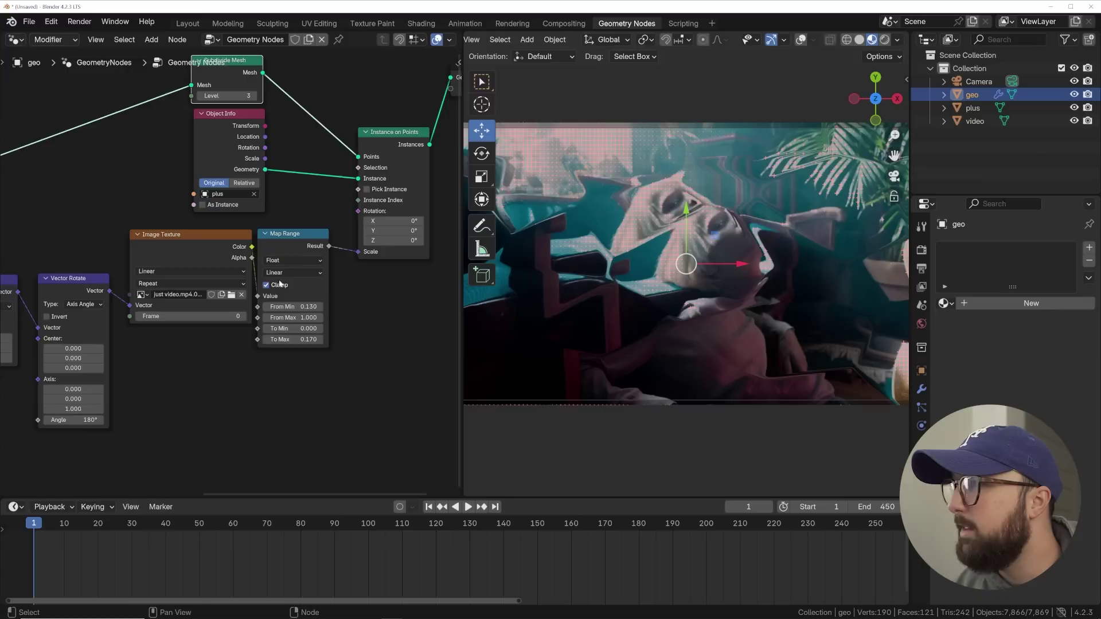
key(shift+a)
click(214, 337)
text(scene)
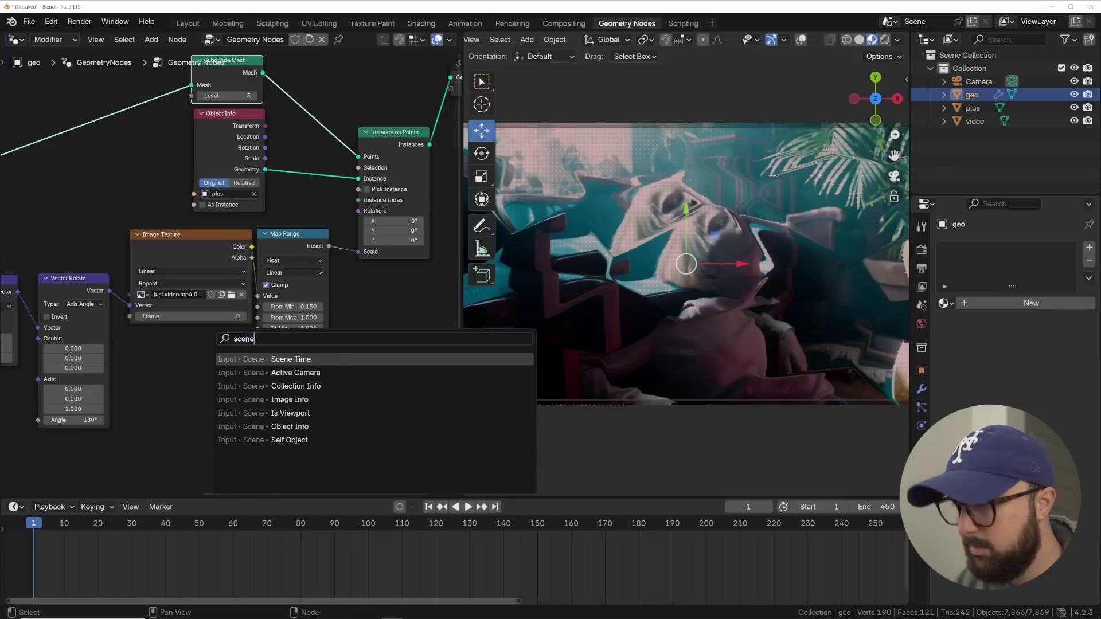
key(Return)
click(193, 367)
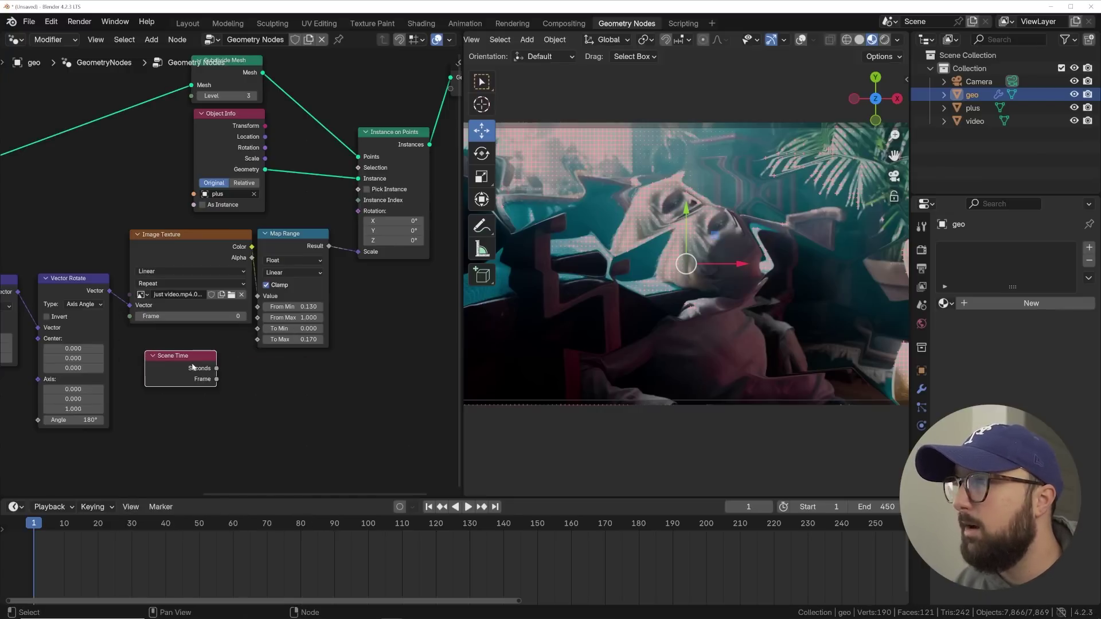
drag(216, 380, 130, 316)
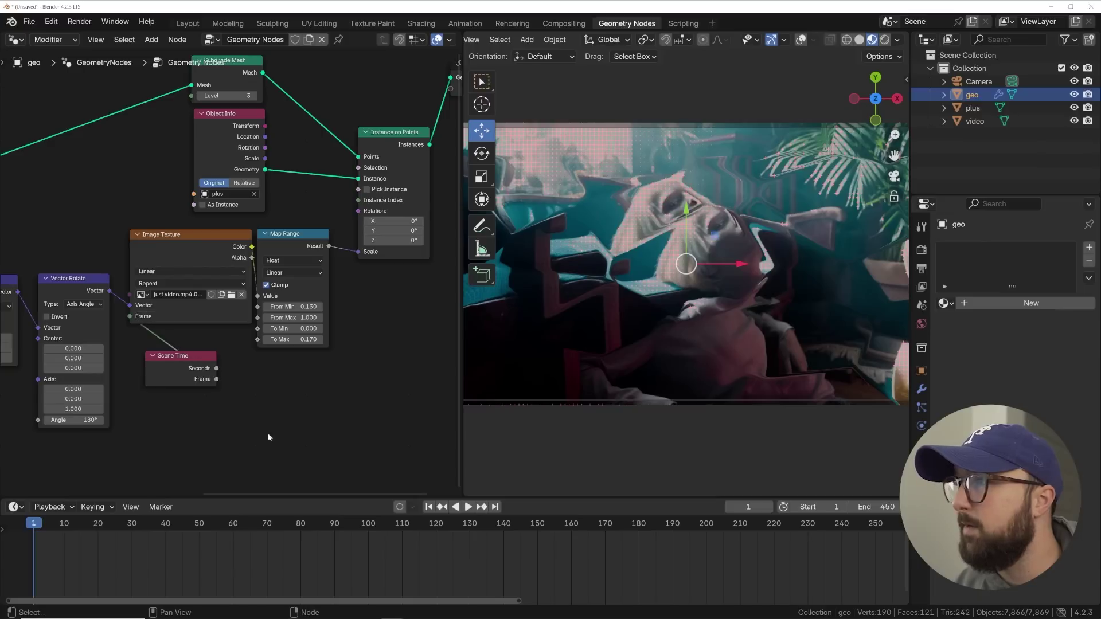
Check how the plus instances follow the video at frames 109, 149 and 213
click(398, 526)
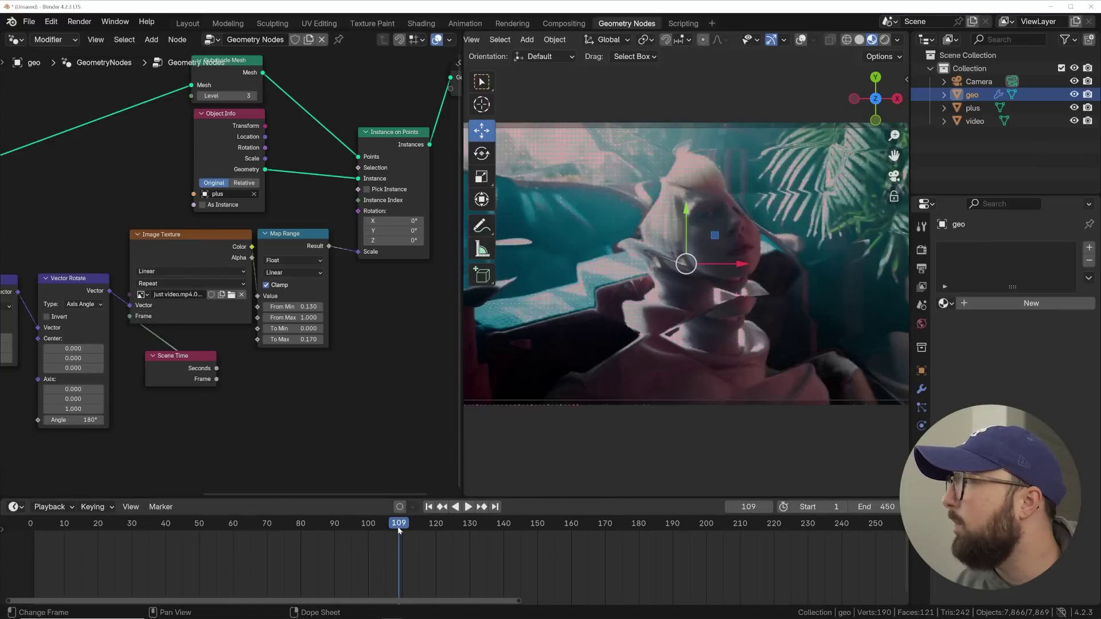
click(533, 526)
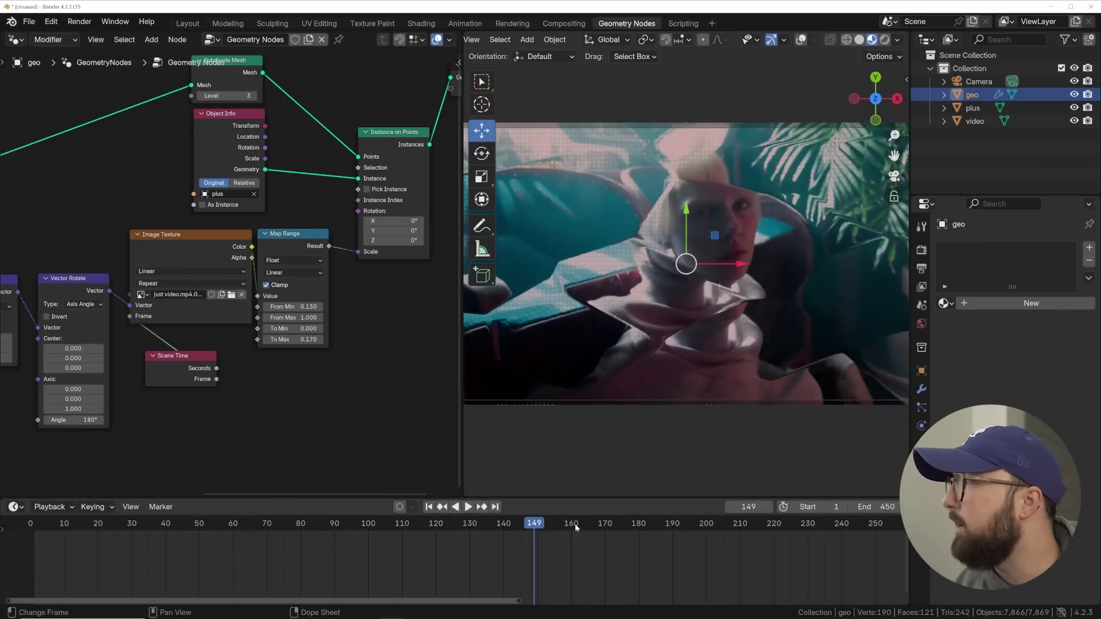
click(672, 530)
click(750, 529)
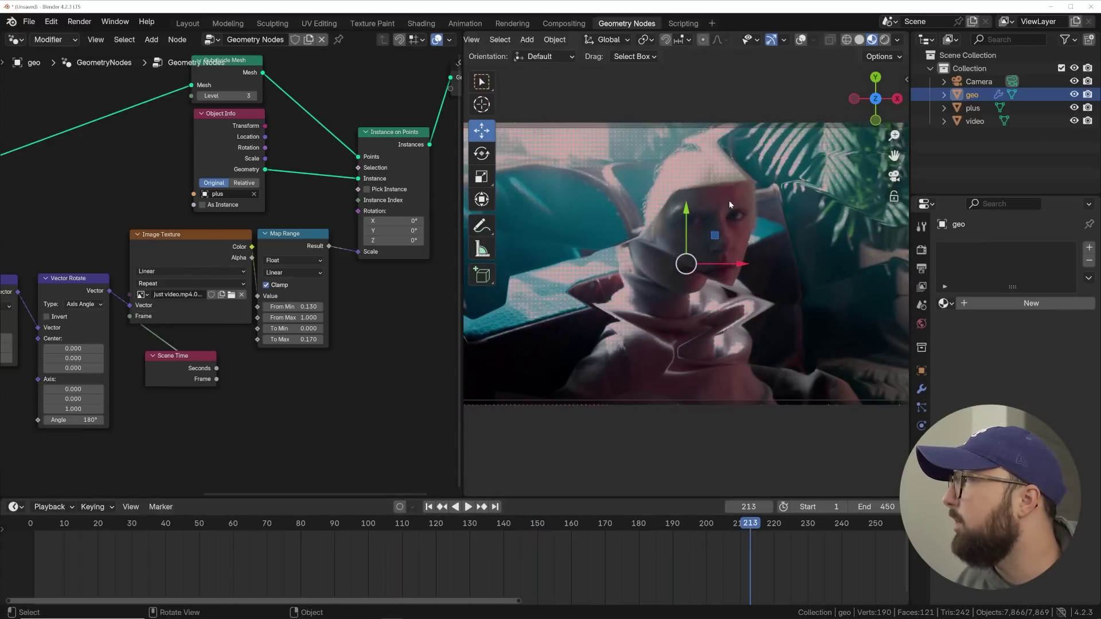
scroll(729, 205, up, 4)
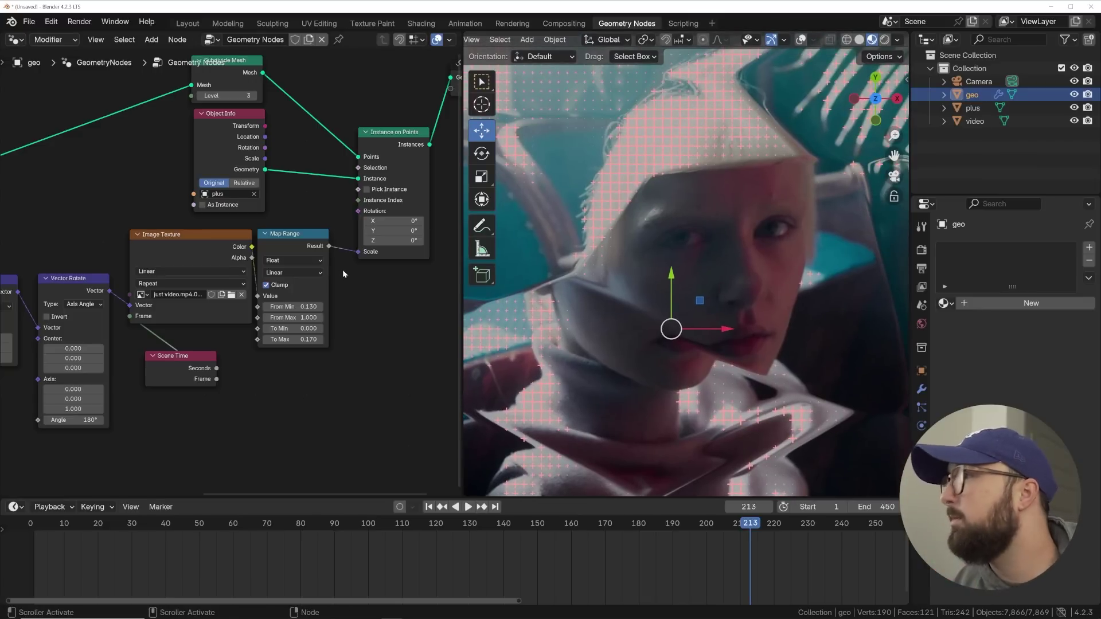
scroll(342, 270, down, 3)
Render frame 213 from the Layout workspace and minimize the render window
click(187, 23)
click(78, 21)
click(115, 33)
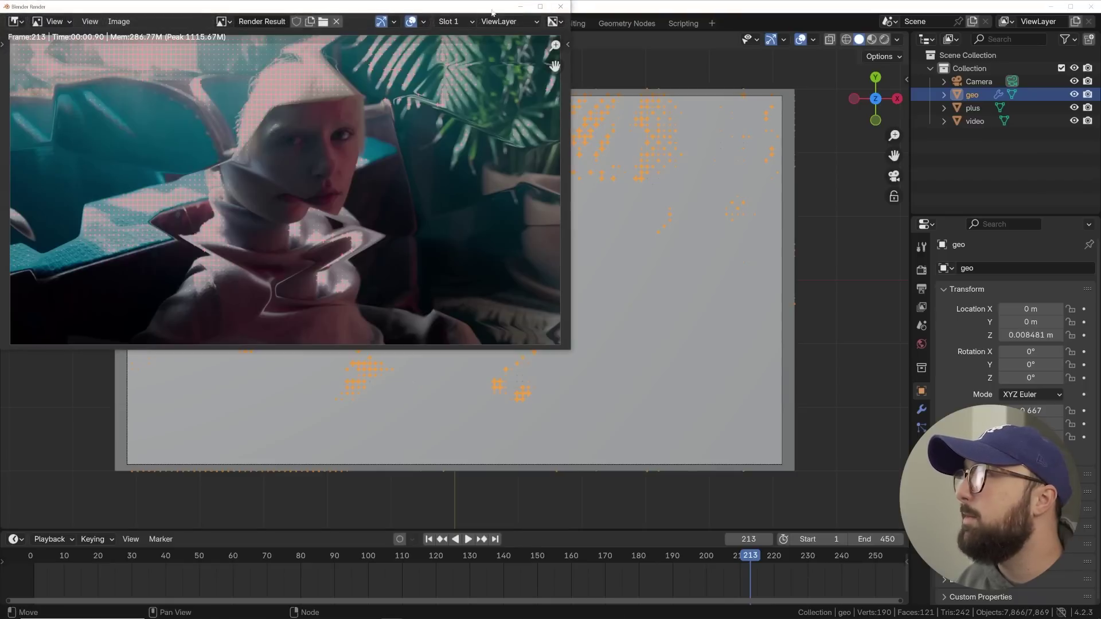
click(520, 6)
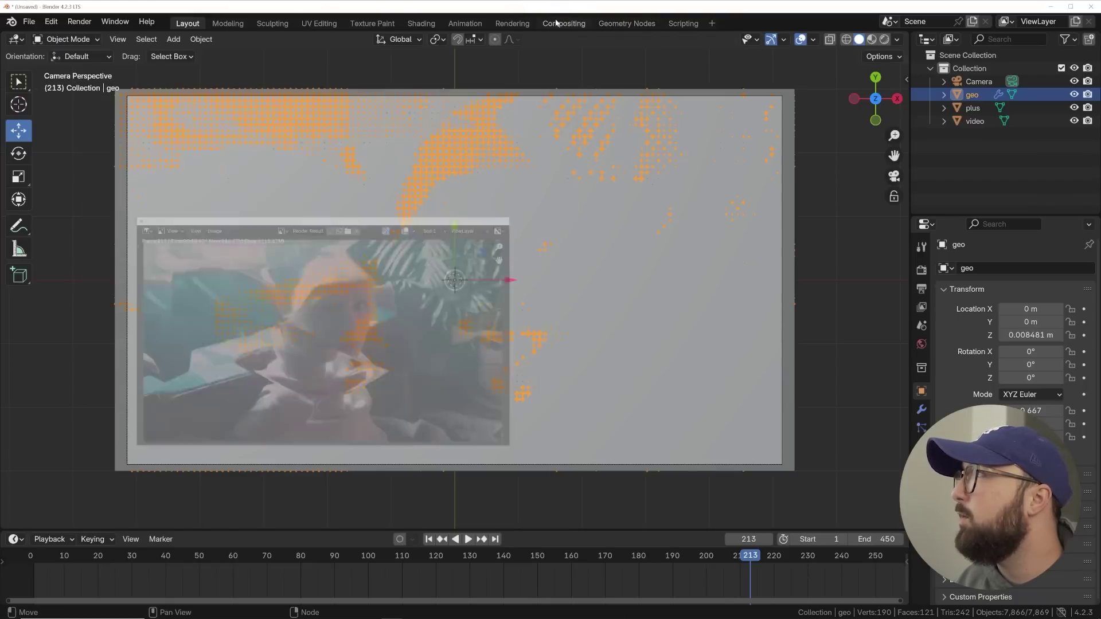
Switch to the Compositing workspace and enable Use Nodes
click(555, 25)
click(168, 39)
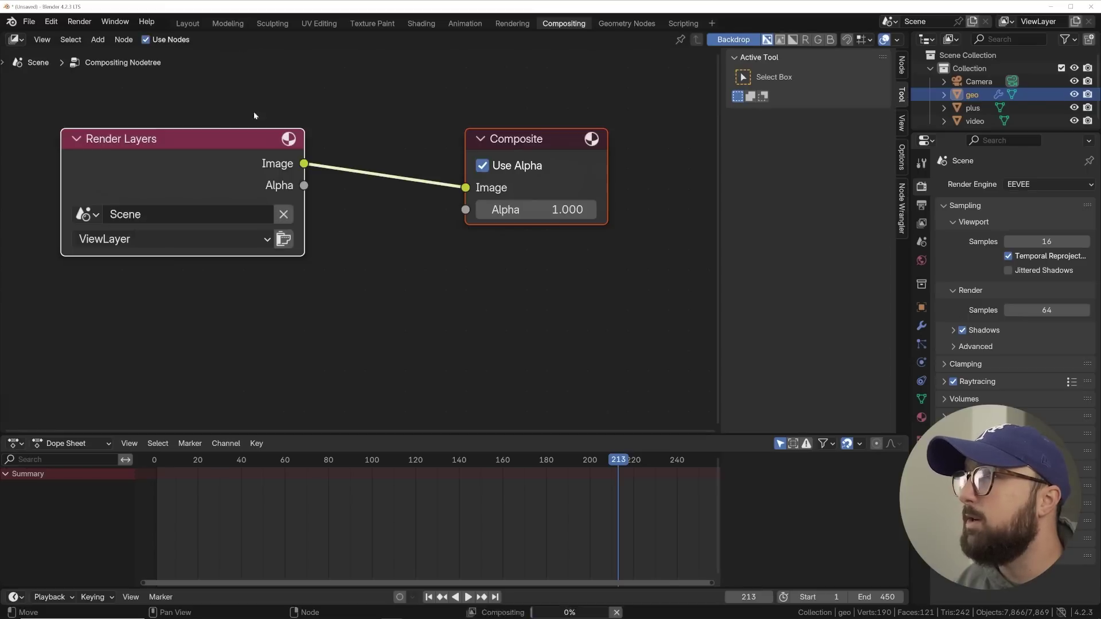
Add a Viewer node and feed both Composite and Viewer from the Render Layers Image output through a shared reroute
key(shift+a)
text(vie)
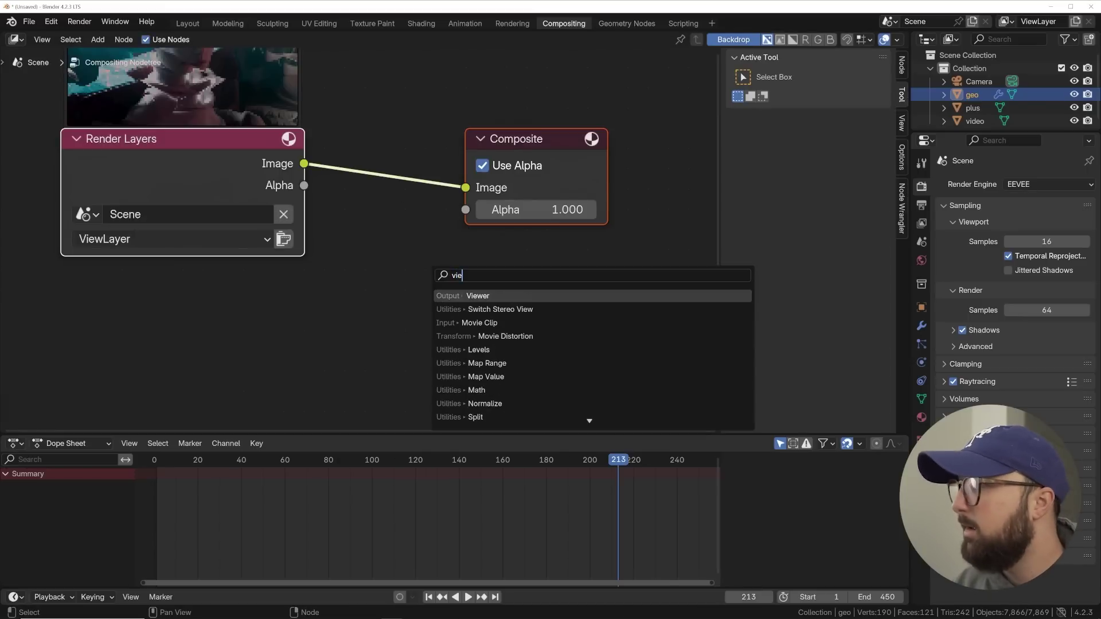
key(Return)
drag(305, 164, 517, 314)
click(534, 292)
shift+right_drag(349, 332, 347, 342)
middle_drag(276, 204, 402, 221)
scroll(401, 221, down, 5)
drag(354, 199, 96, 225)
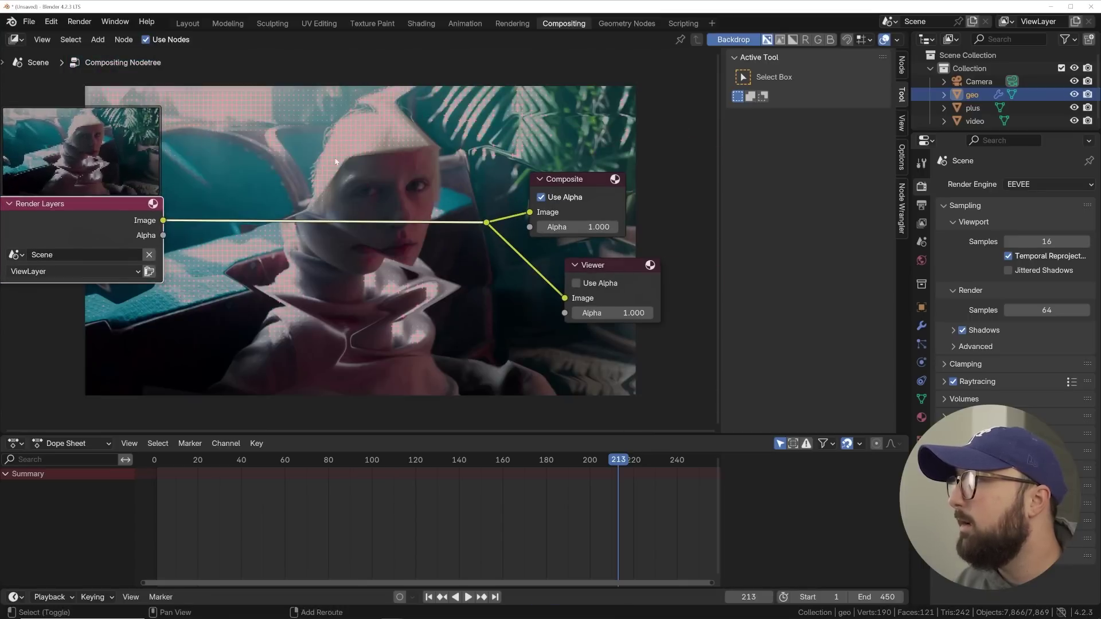
Insert a Glare node between Render Layers and the reroute, setting its type to Bloom and its size to 5
key(shift+a)
text(gl)
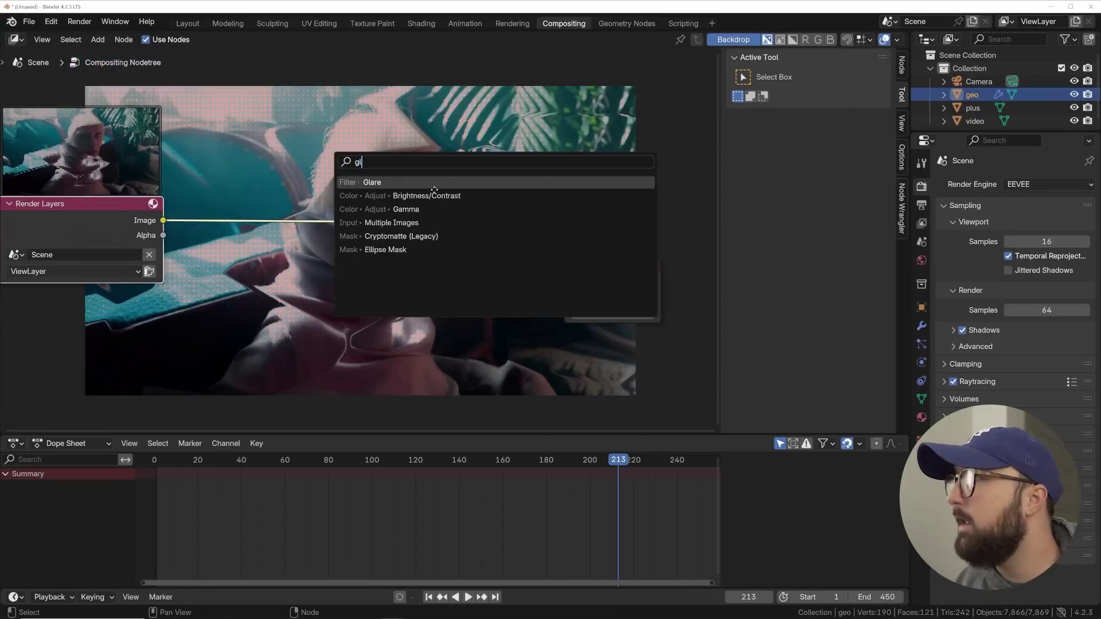
key(Return)
click(425, 237)
click(423, 244)
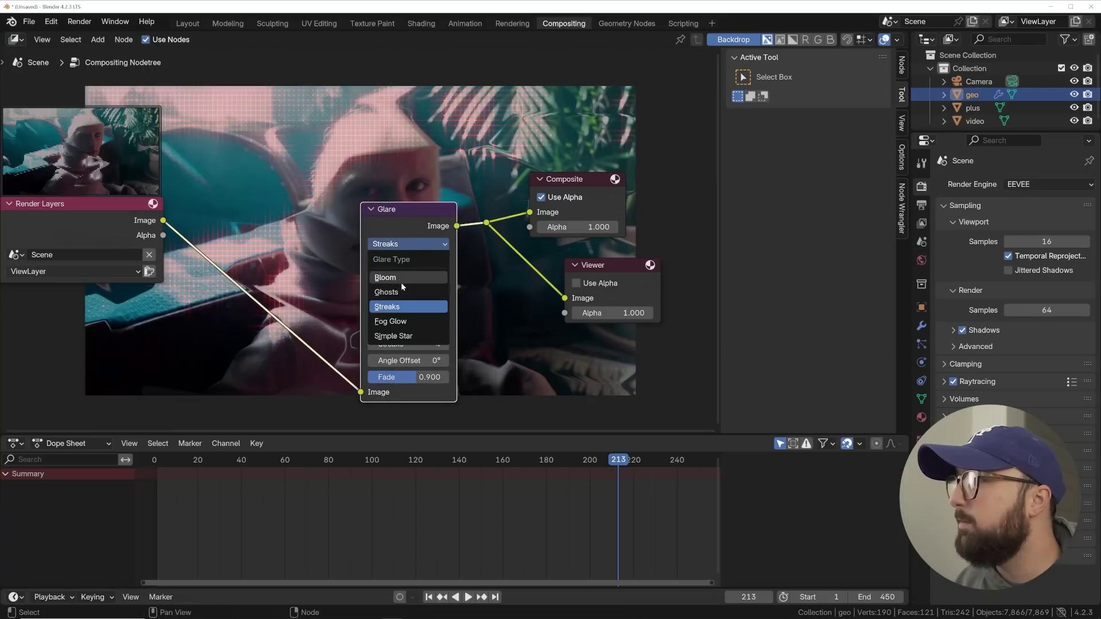
click(401, 281)
middle_drag(404, 250, 540, 264)
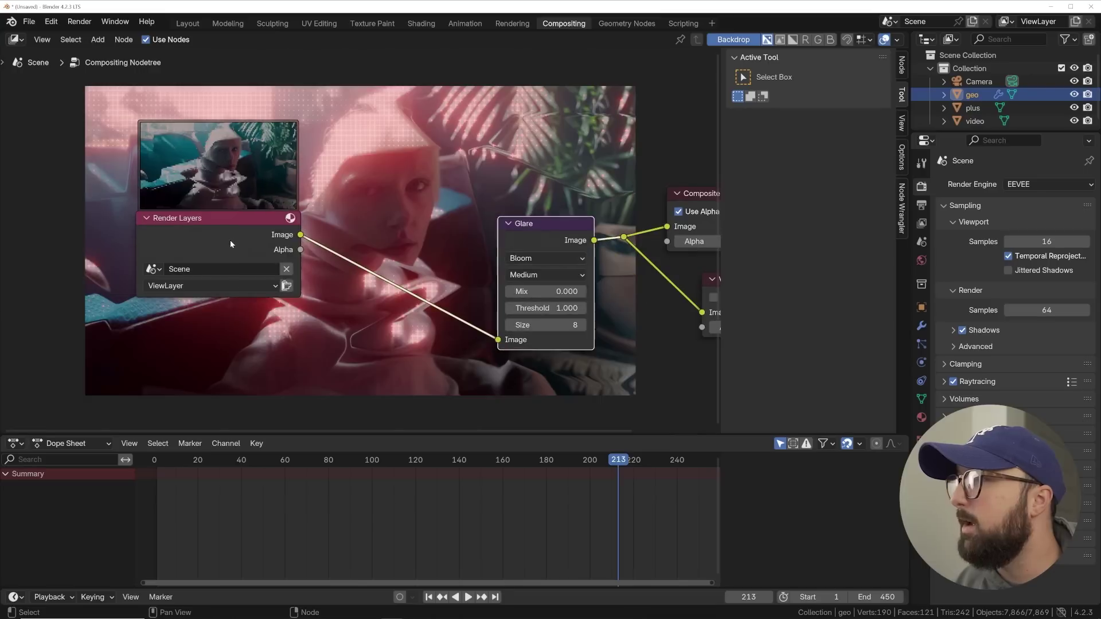
drag(231, 243, 190, 257)
click(510, 326)
click(510, 325)
click(510, 325)
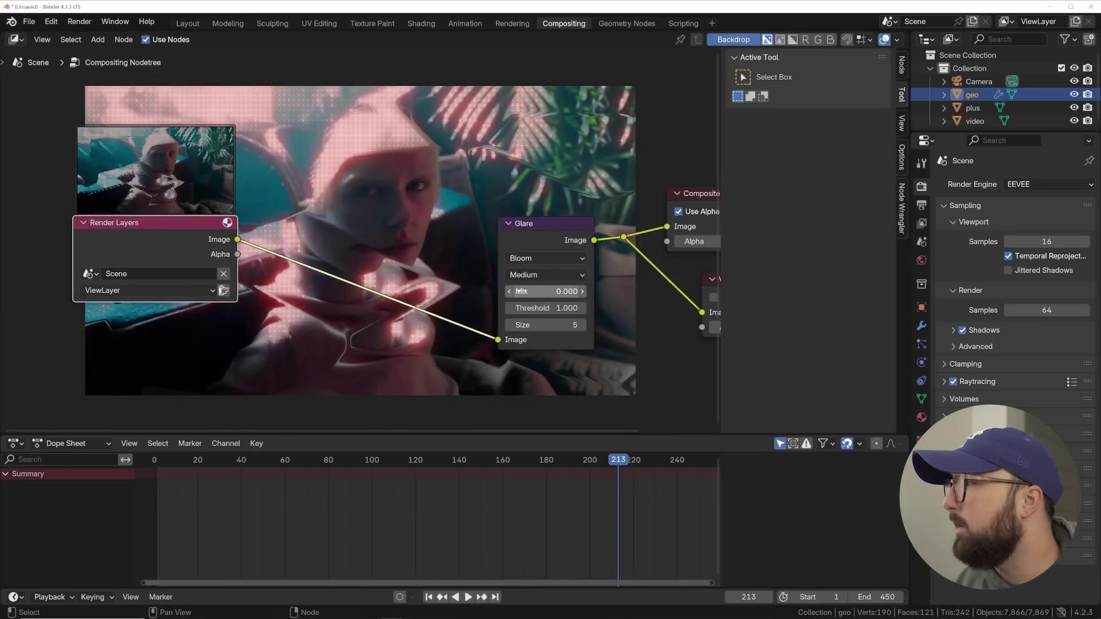
Insert a second Glare node of type Streaks between Render Layers and the Bloom Glare node, spacing out the nodes
key(shift+a)
click(386, 171)
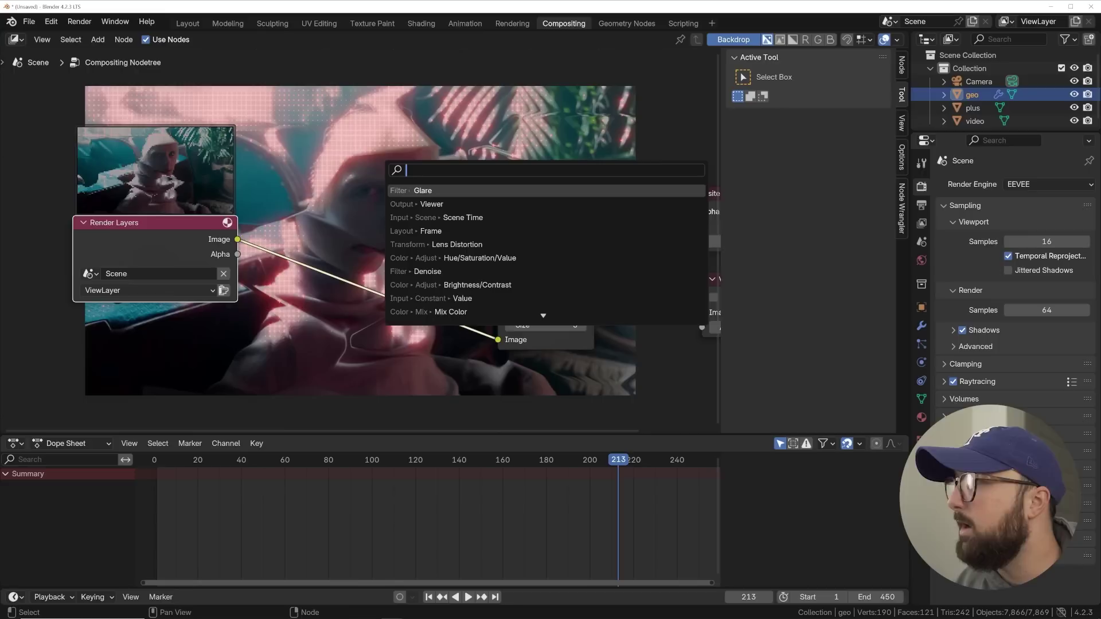
text(gl)
key(Return)
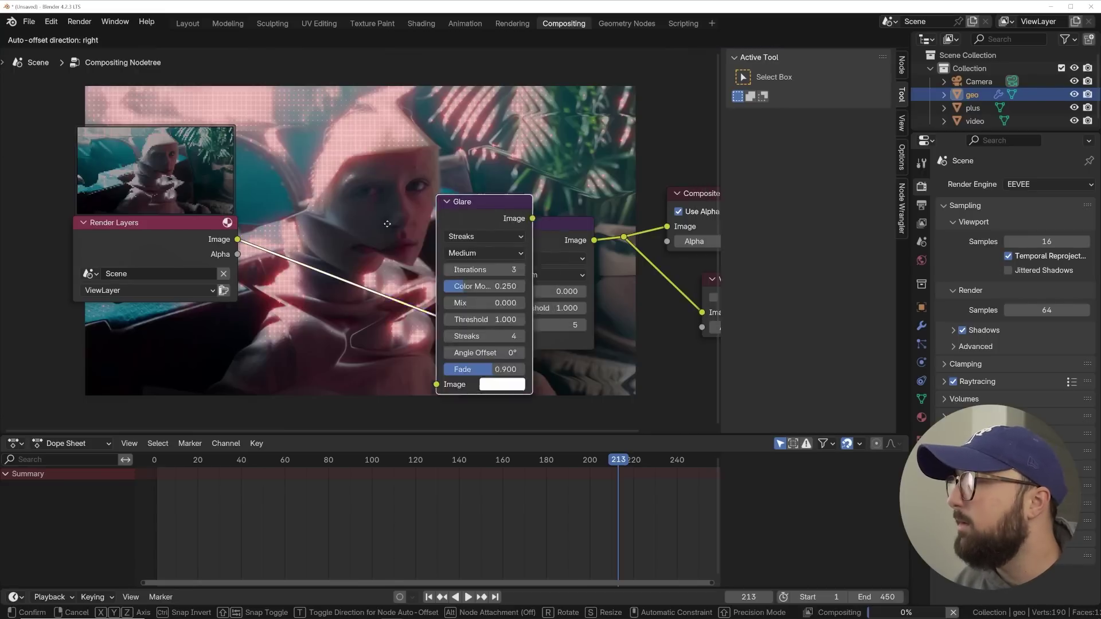
click(375, 227)
middle_drag(338, 243, 420, 234)
drag(211, 253, 124, 260)
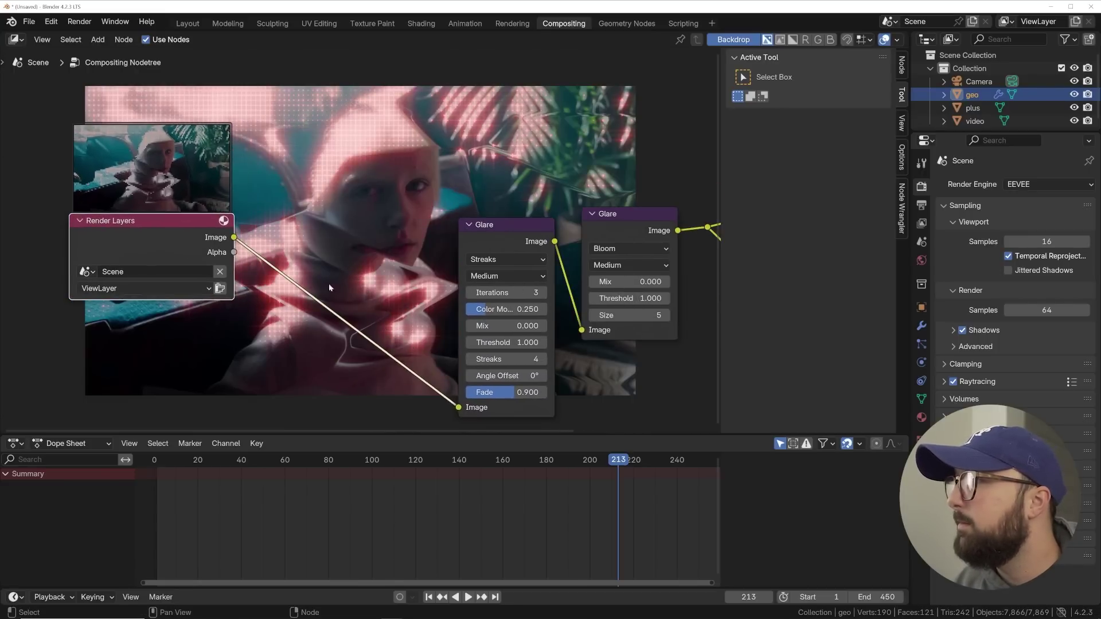
Set the Streaks Glare node's Fade to 0.934, Color Modulation to 0.541 and Mix to -0.700
drag(497, 392, 509, 392)
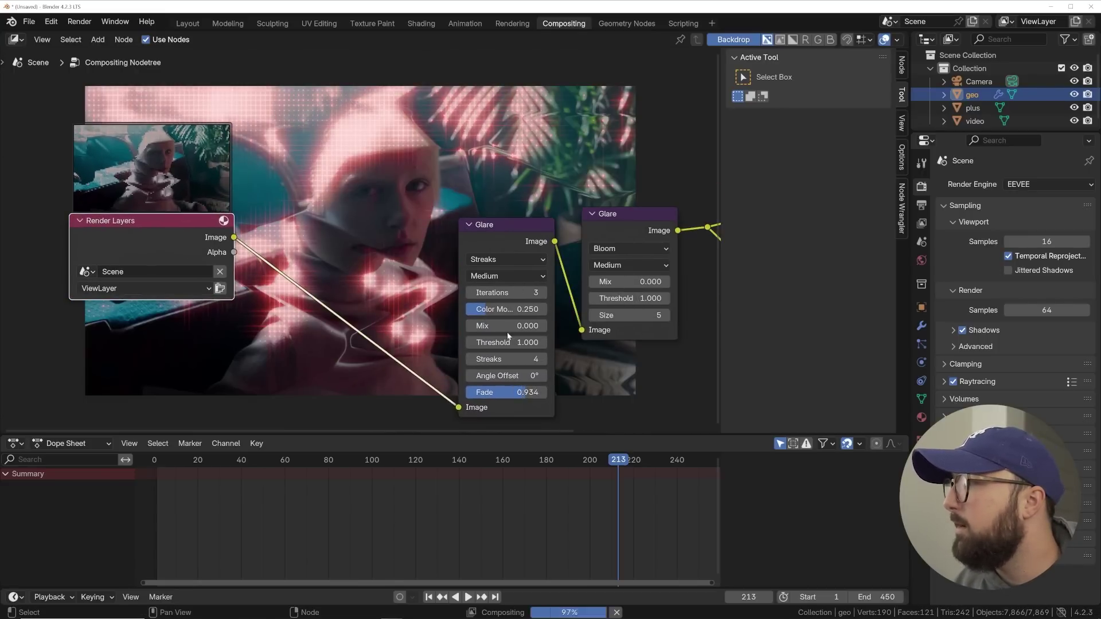
drag(492, 309, 505, 325)
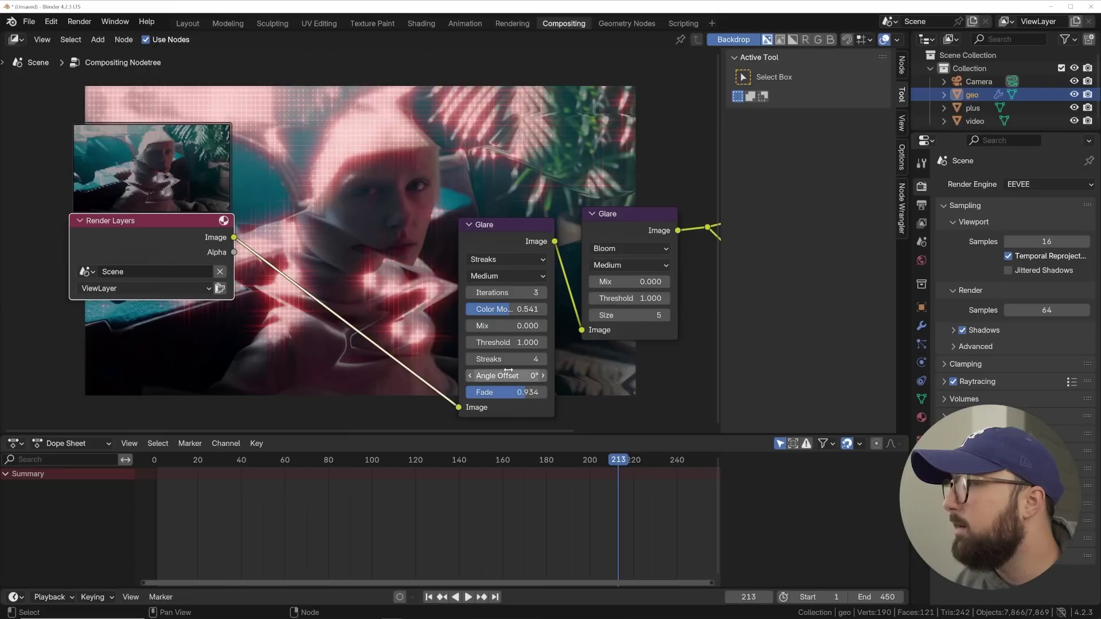
click(470, 326)
click(470, 326)
click(471, 326)
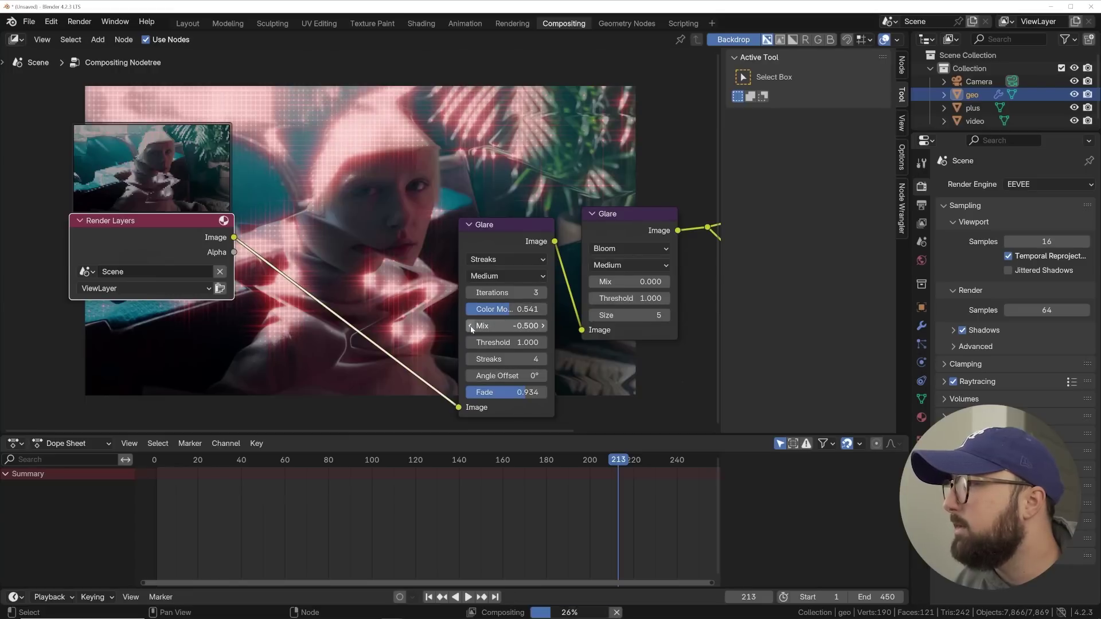
click(472, 326)
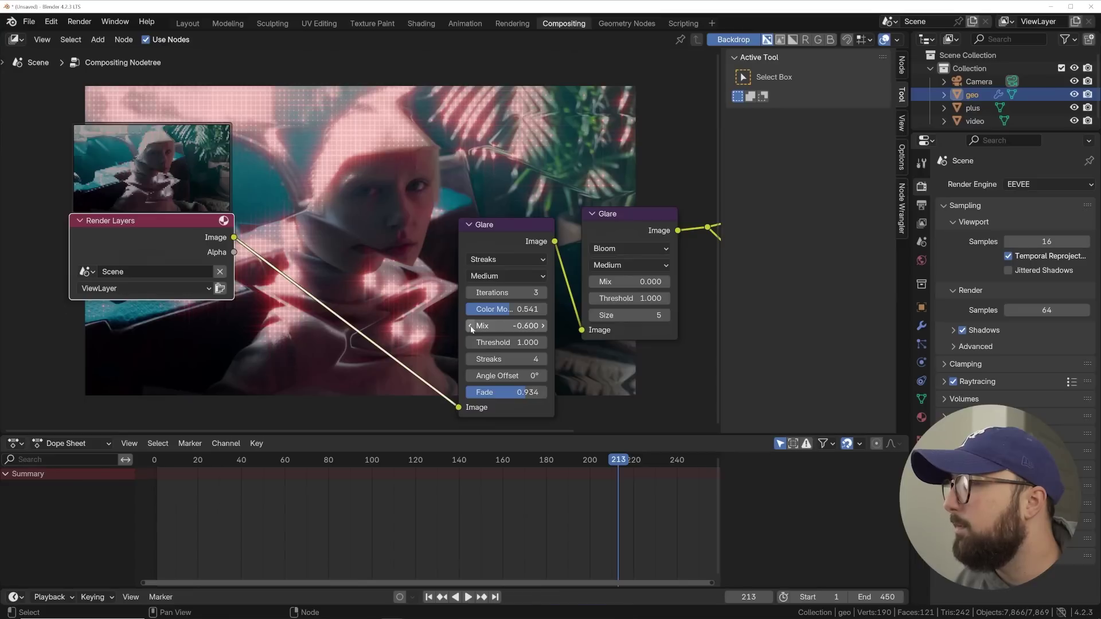
click(471, 326)
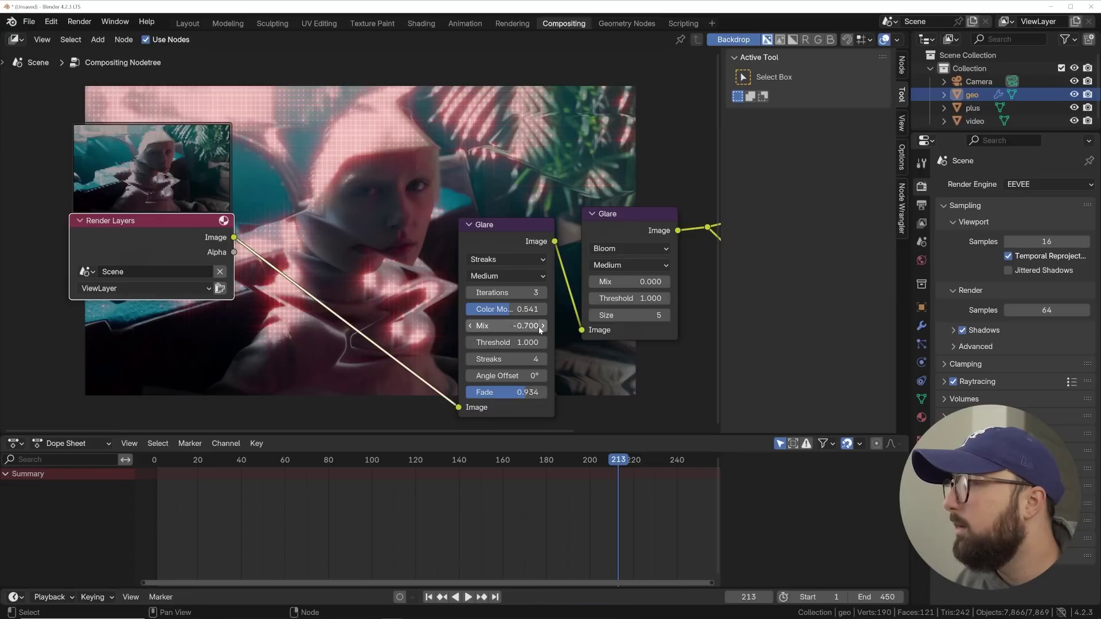
Switch to the Geometry Nodes workspace and set the viewport shading's Compositor option to Always
click(183, 23)
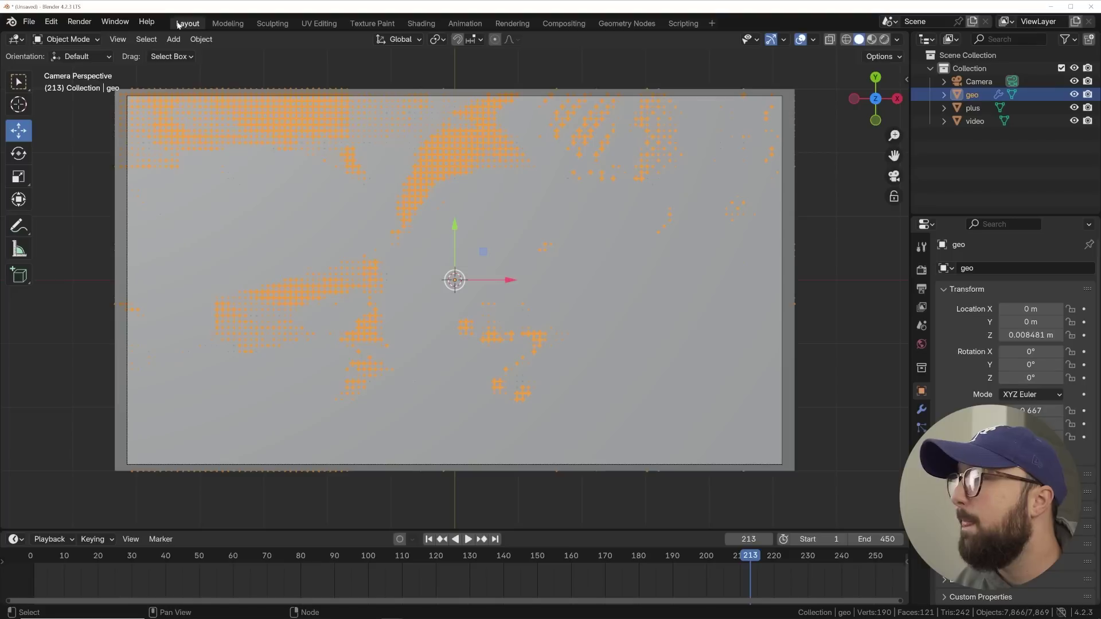
click(619, 24)
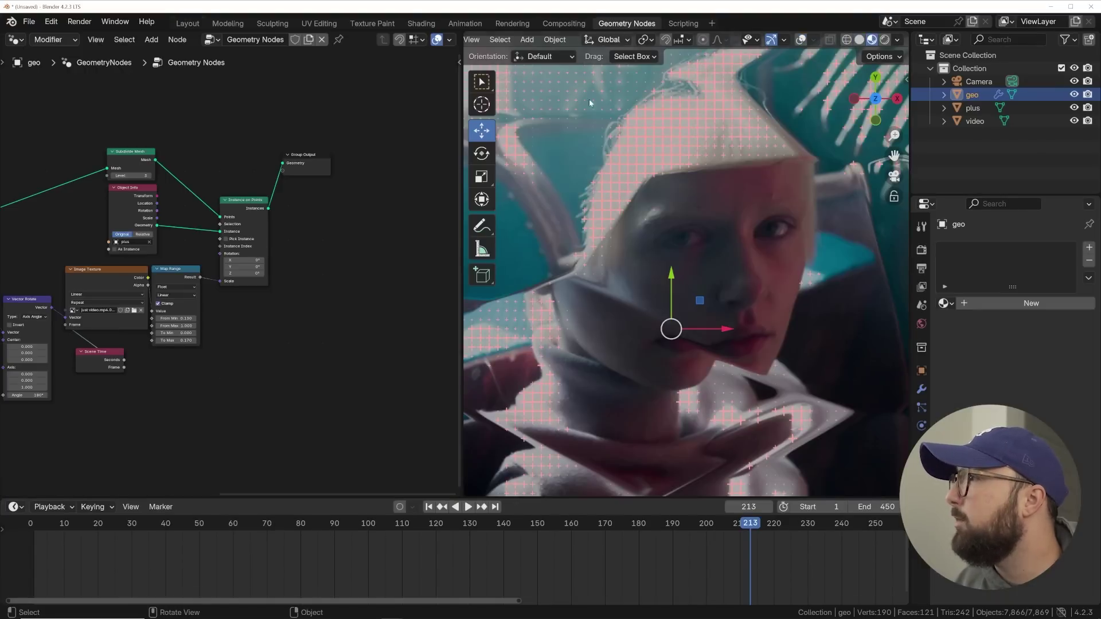
click(897, 39)
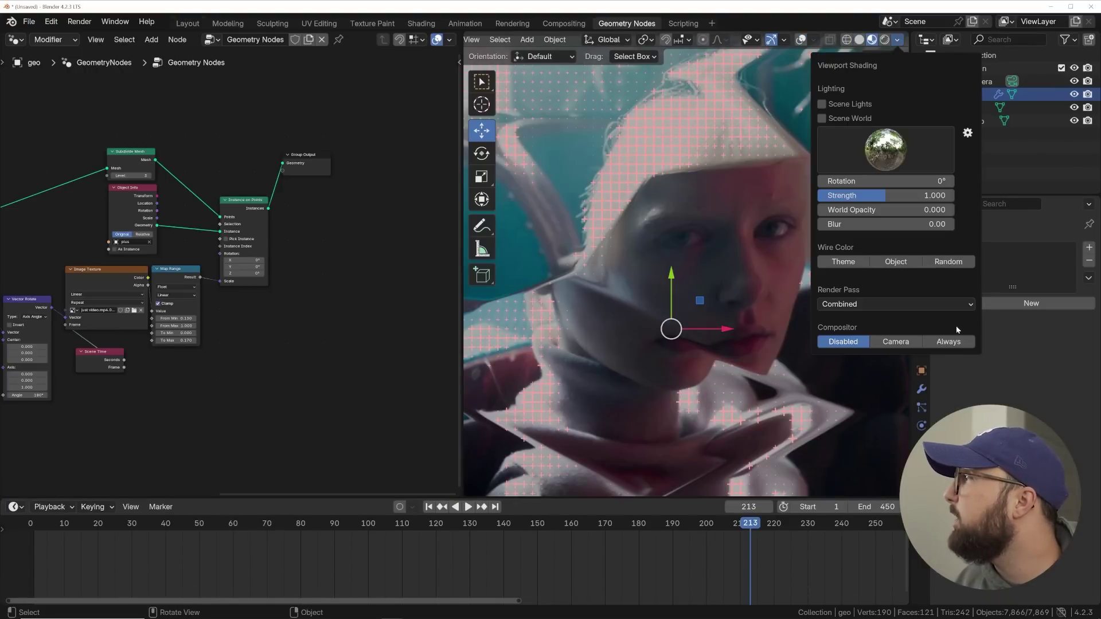
click(948, 342)
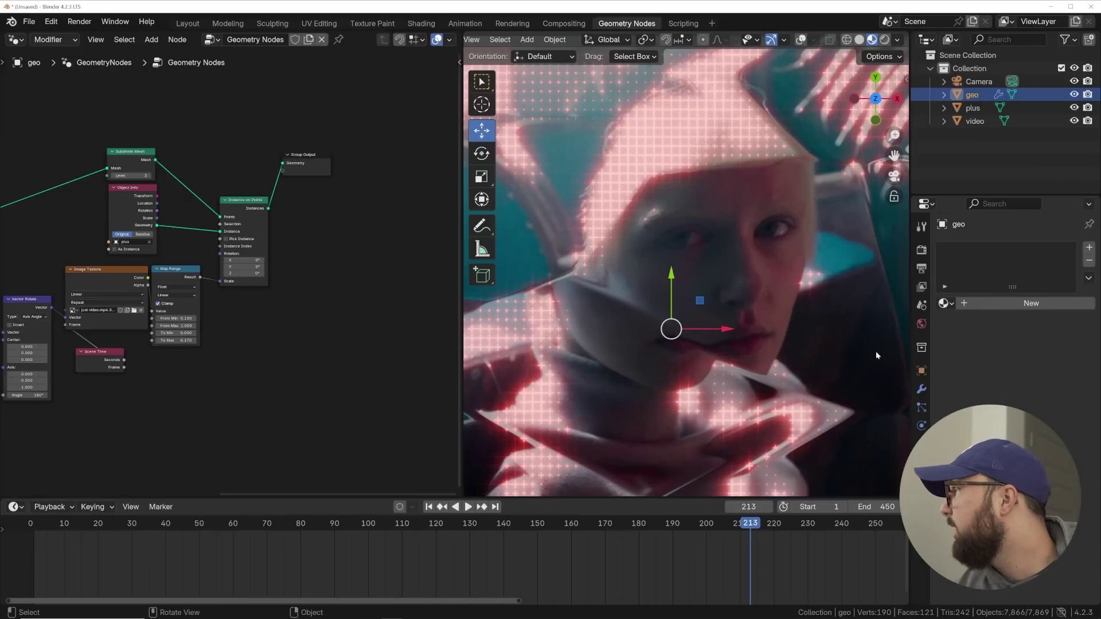
Expand the render's Color Management settings and choose AgX as the View Transform
click(920, 252)
scroll(1070, 525, down, 1)
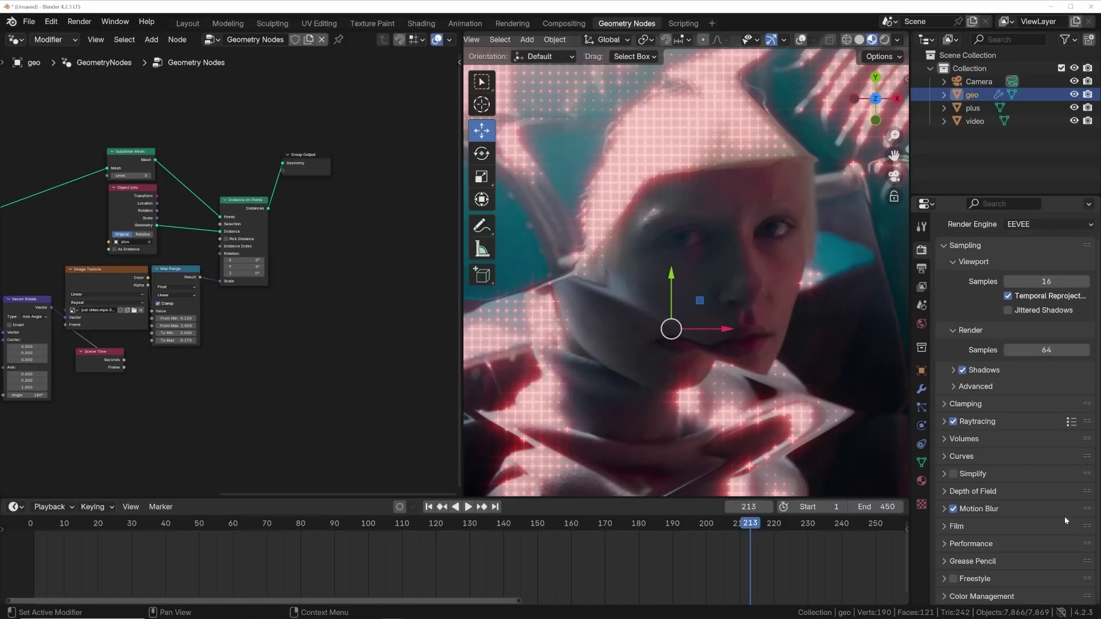
click(998, 598)
scroll(999, 582, down, 5)
click(1039, 500)
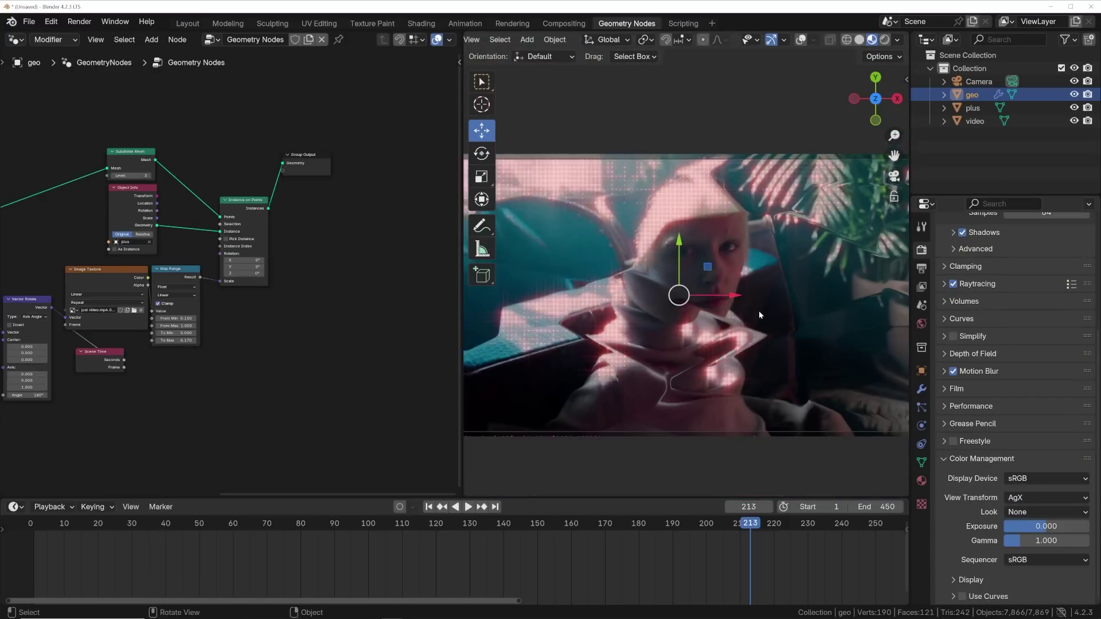
Set the Map Range node's From Min to 0.260 and To Max to 0.140
scroll(639, 167, up, 1)
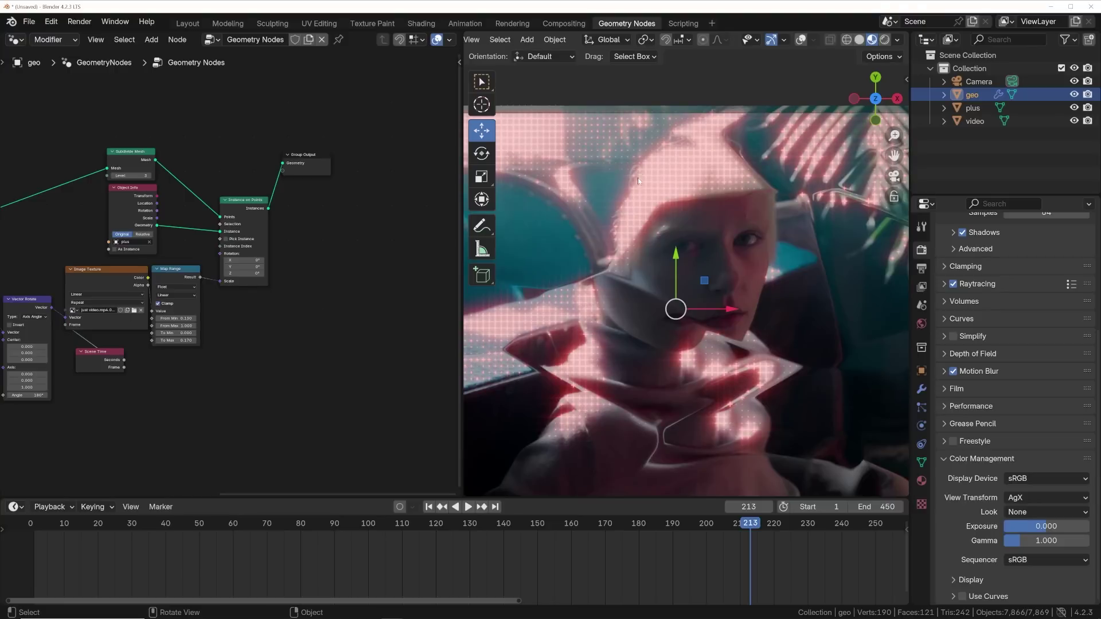
scroll(186, 307, up, 4)
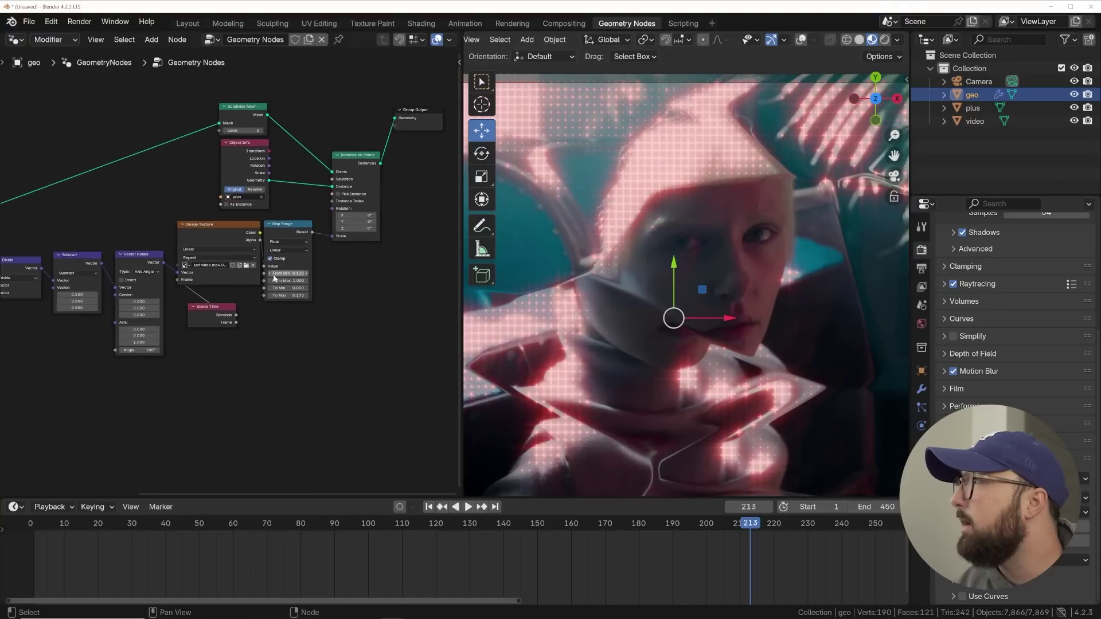
drag(350, 277, 366, 277)
scroll(357, 292, up, 5)
drag(402, 341, 393, 341)
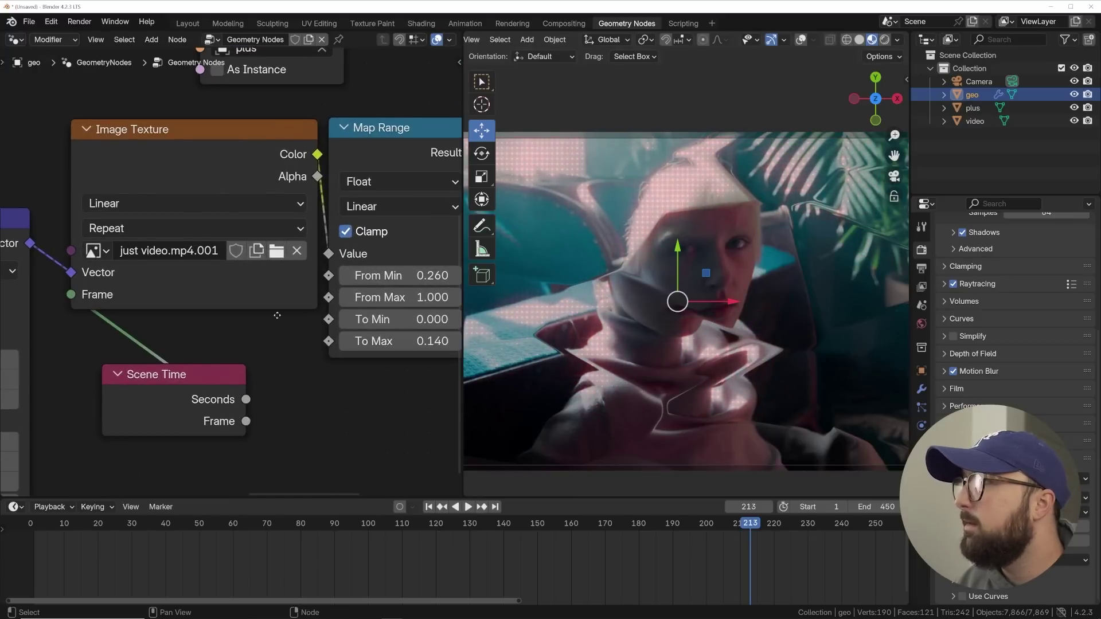
Try a Subdivide Mesh level of 2 and return it to 3
scroll(278, 314, down, 5)
middle_drag(369, 146, 344, 263)
click(207, 117)
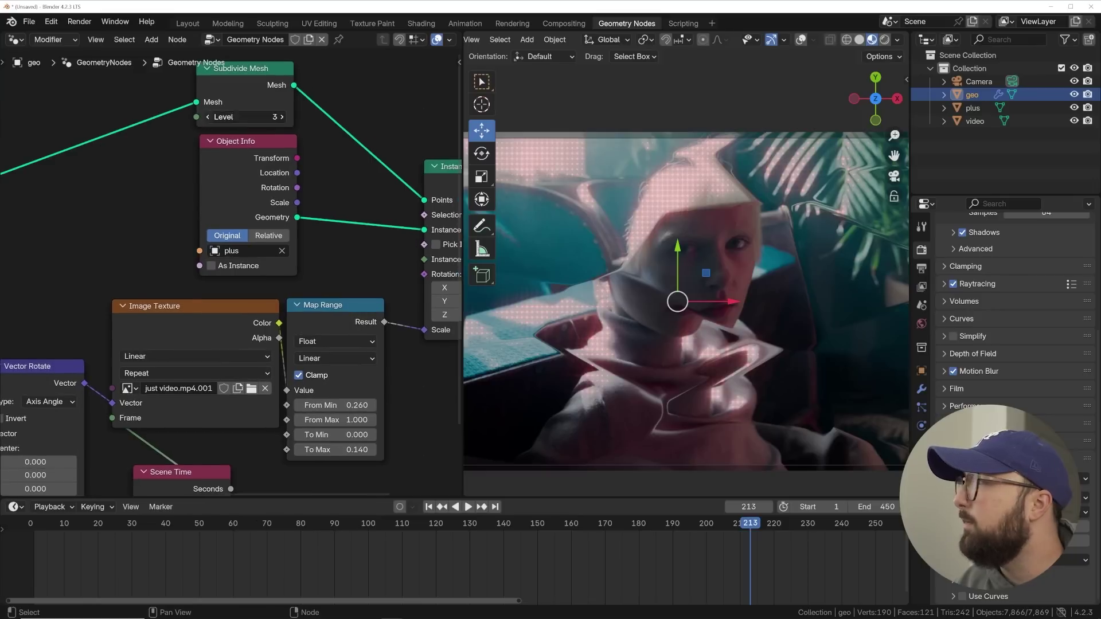
click(281, 117)
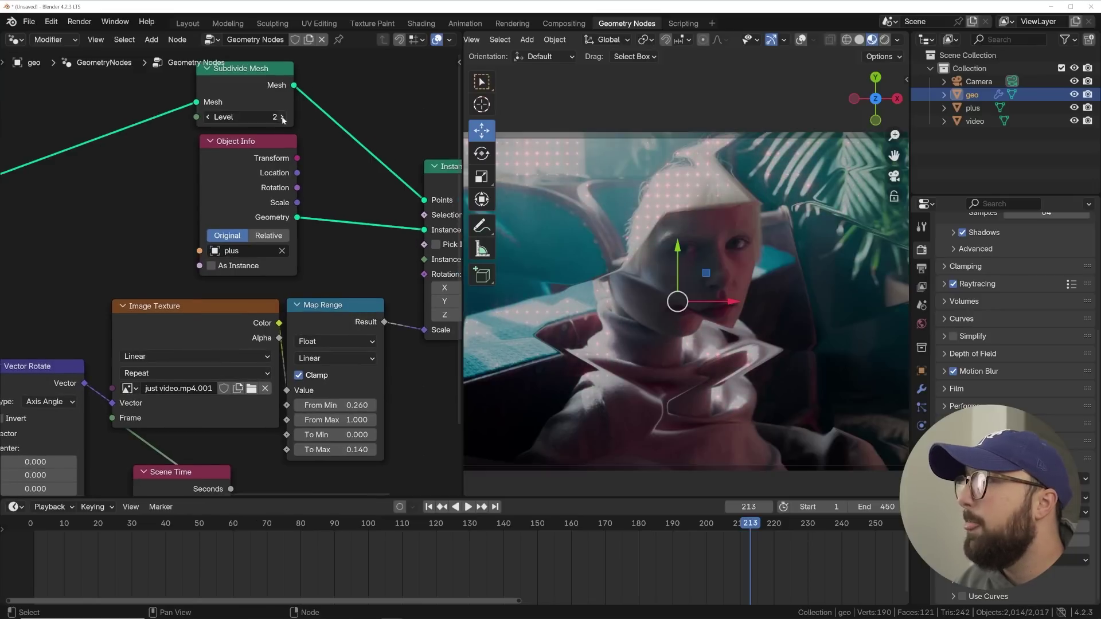
Move the Group Output node farther from Instance on Points to make room for another node
scroll(395, 270, down, 4)
middle_drag(437, 258, 172, 268)
scroll(259, 228, up, 1)
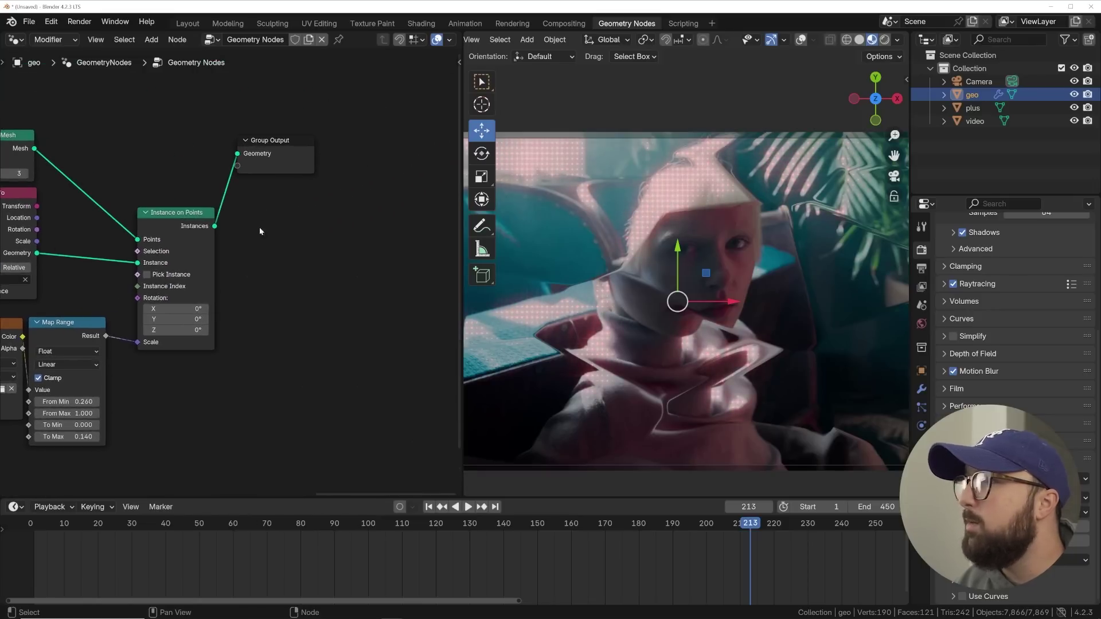
key(g)
click(357, 301)
scroll(626, 164, up, 5)
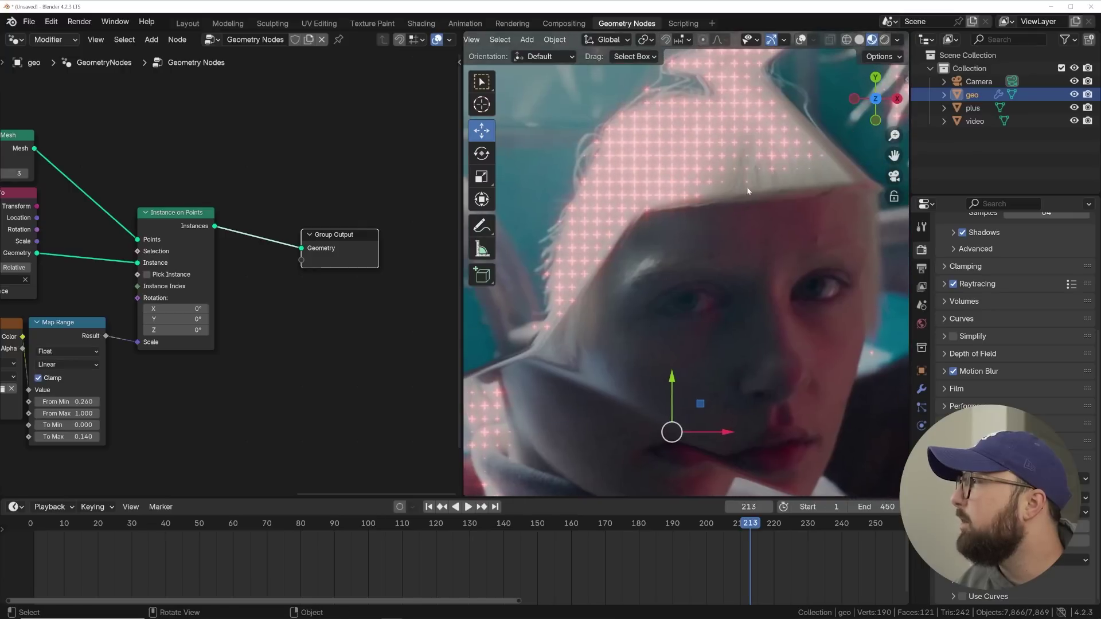
Insert a Delete Geometry node between Instance on Points and Group Output, with its domain set to Instance
key(shift+a)
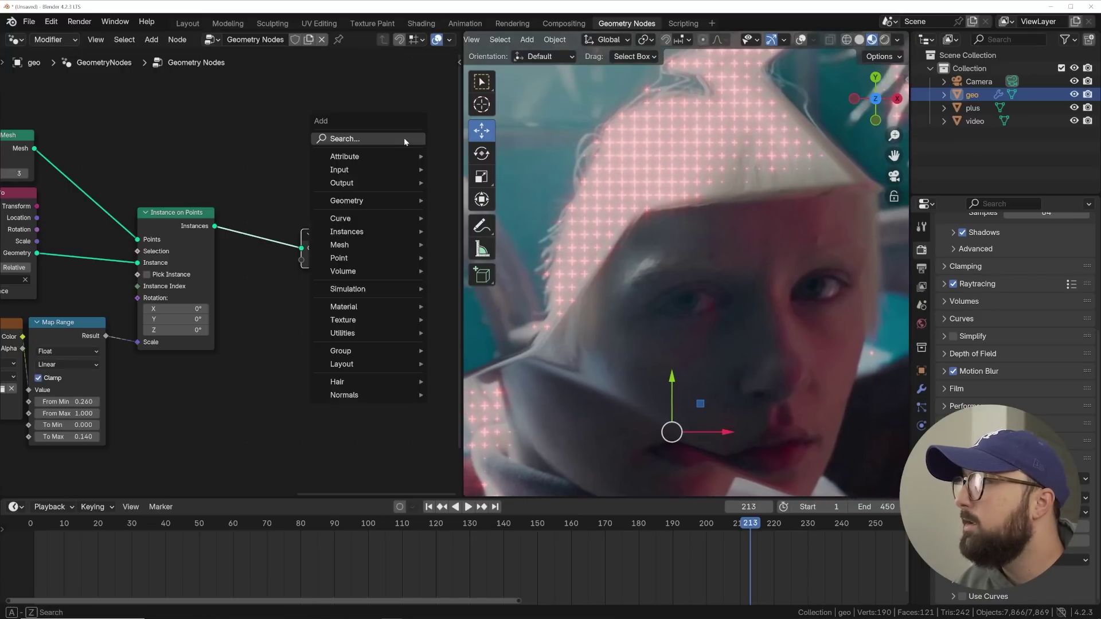
text(dek)
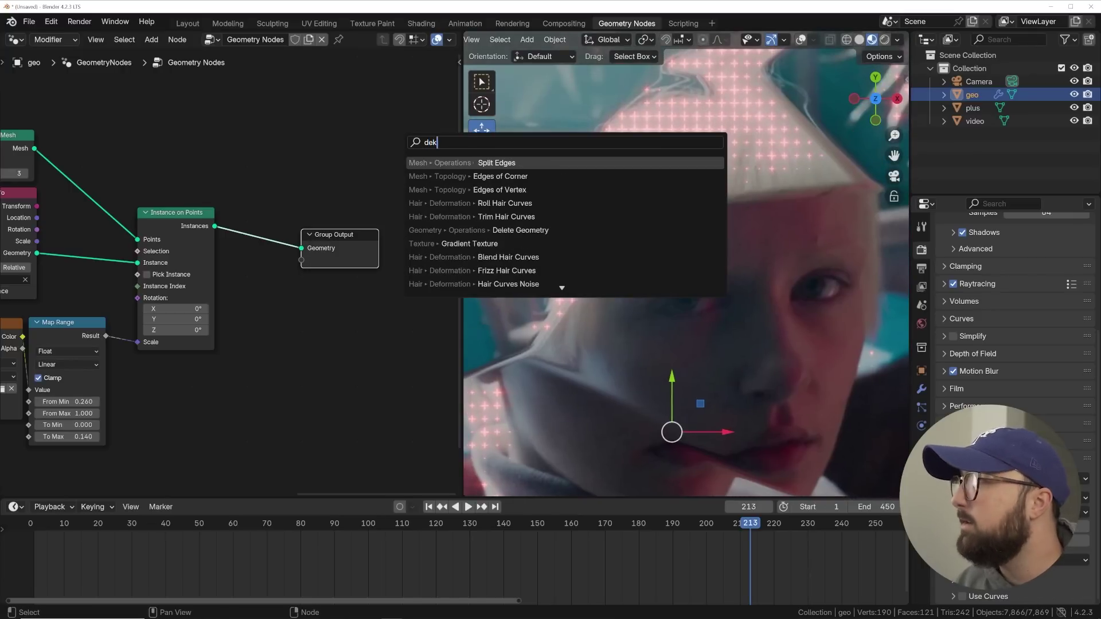
key(BackSpace)
key(BackSpace)
text(el)
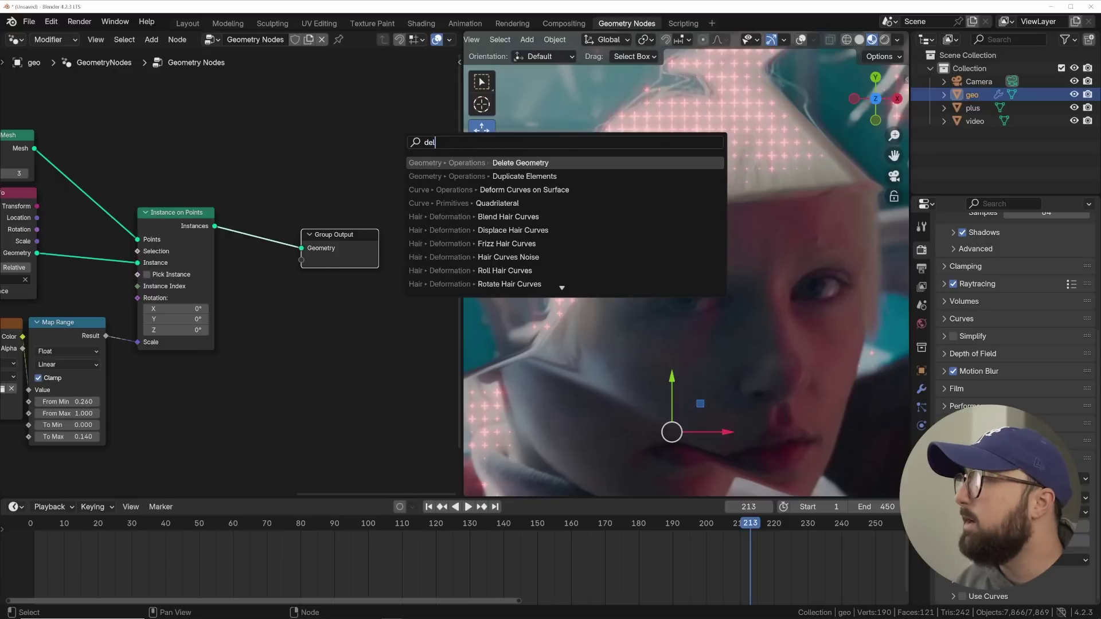
key(Return)
click(300, 226)
click(302, 233)
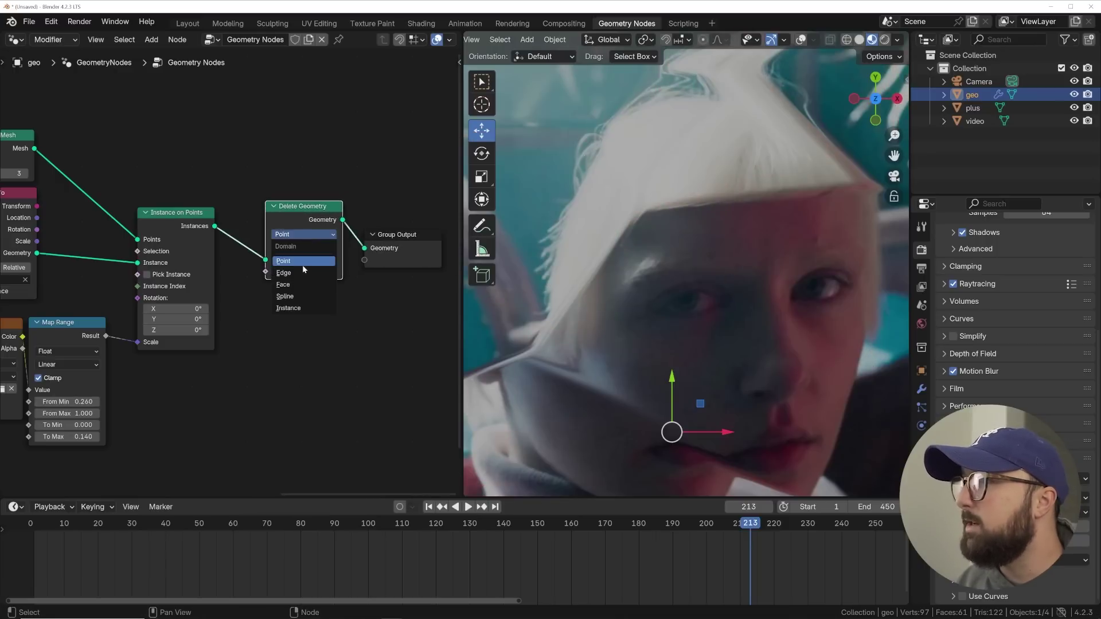
click(287, 308)
Add a Random Value node below Delete Geometry, set it to Boolean, and connect its Value to Delete Geometry's Selection
key(shift+a)
text(r)
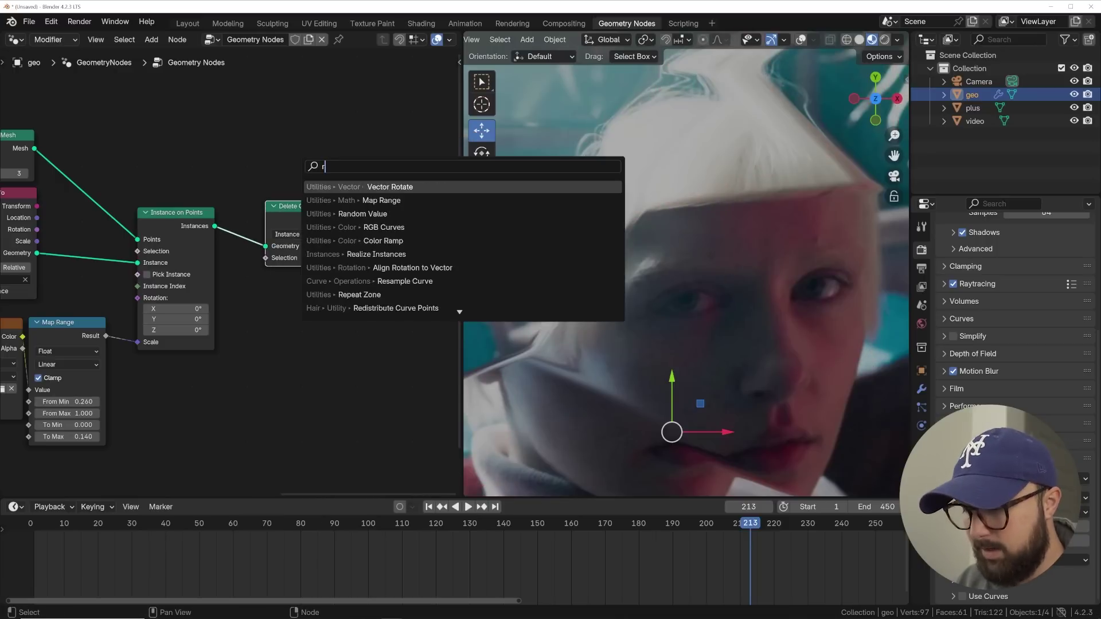
text(andon)
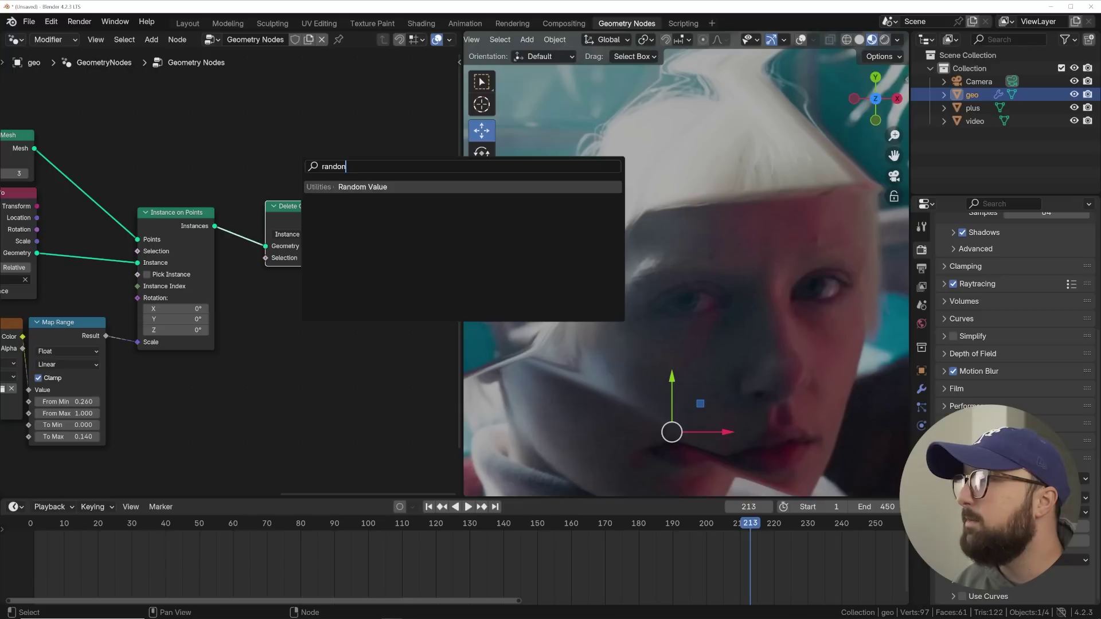
key(Return)
click(304, 286)
click(303, 308)
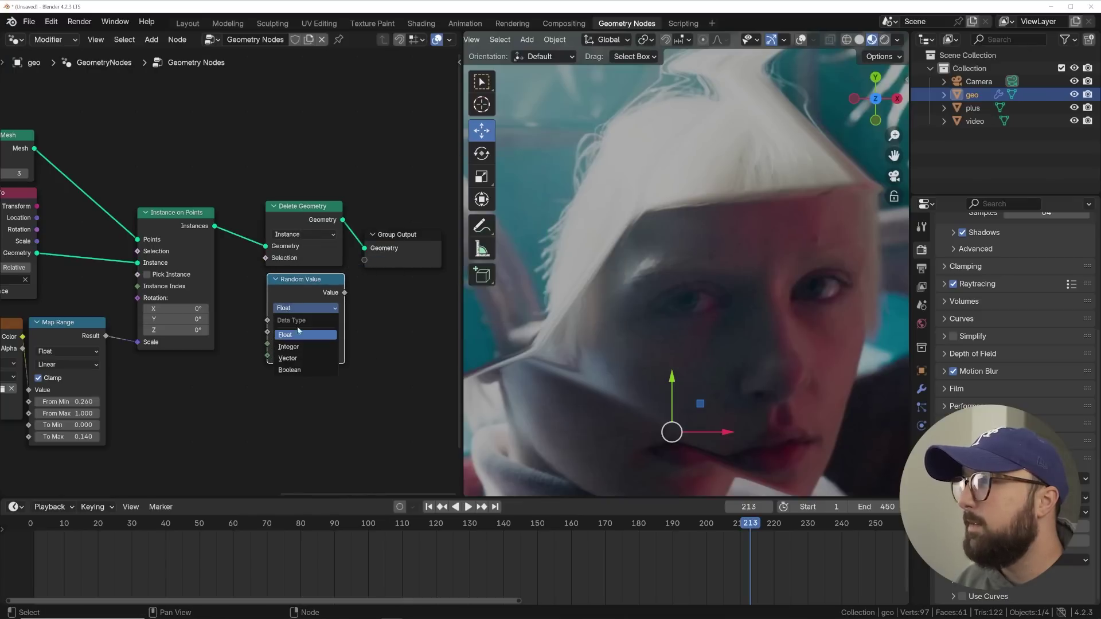
click(296, 370)
drag(345, 292, 266, 258)
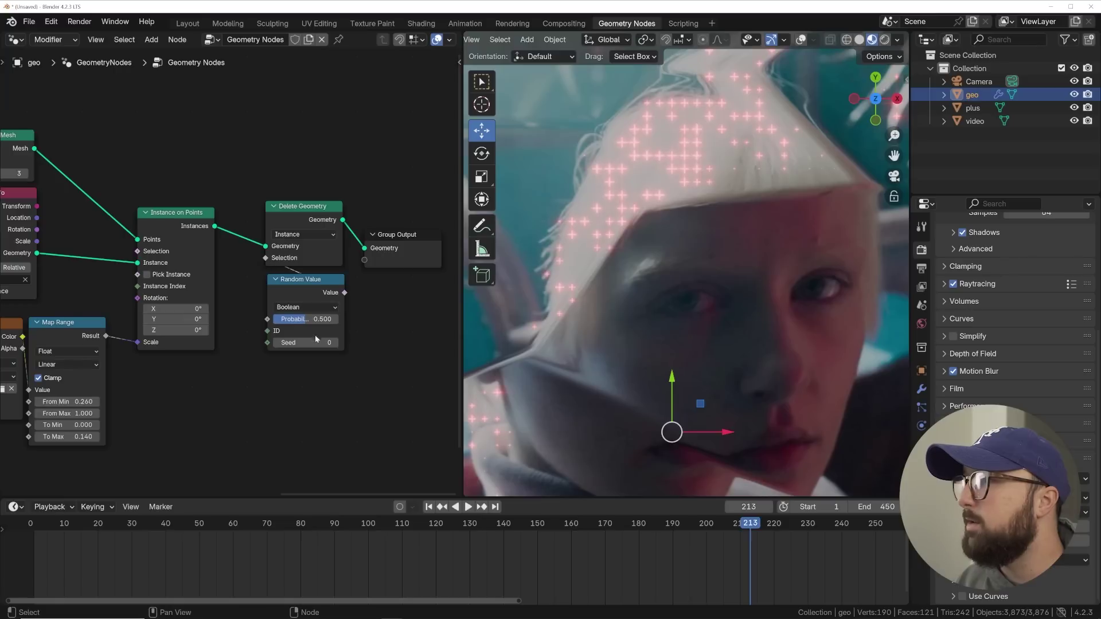
Set the Random Value node's Probability to 0.553 to thin out more of the plus instances
mouse_move(297, 322)
mouse_down()
mouse_move(331, 322)
mouse_move(265, 321)
mouse_move(315, 319)
mouse_move(304, 319)
mouse_up()
scroll(656, 287, down, 5)
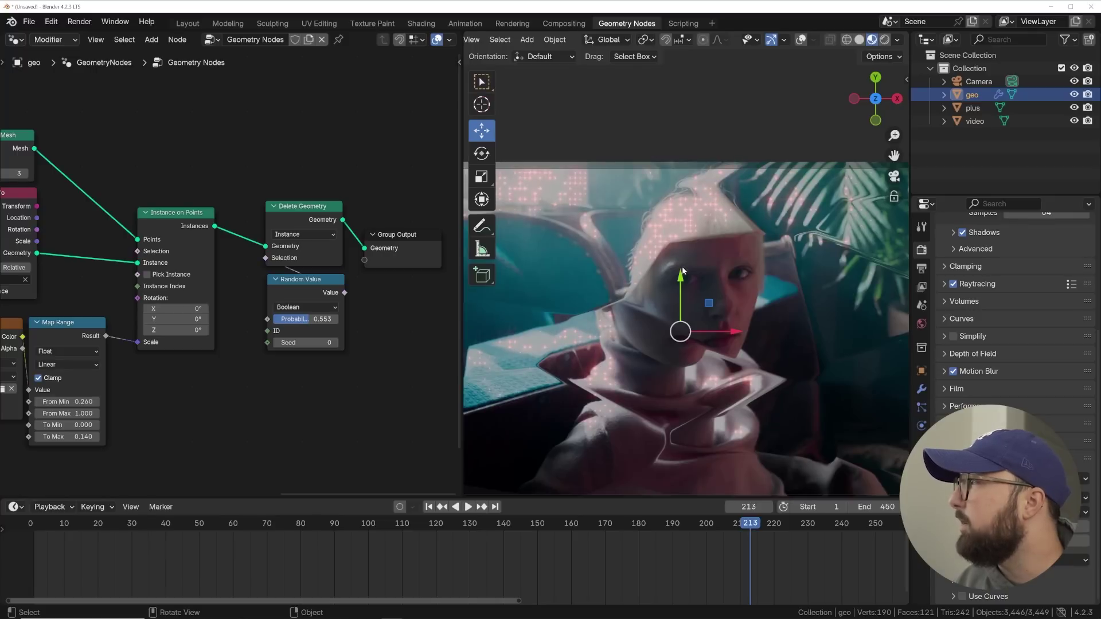
Set the Emission Strength of the plus object's red material to 15.5
click(921, 481)
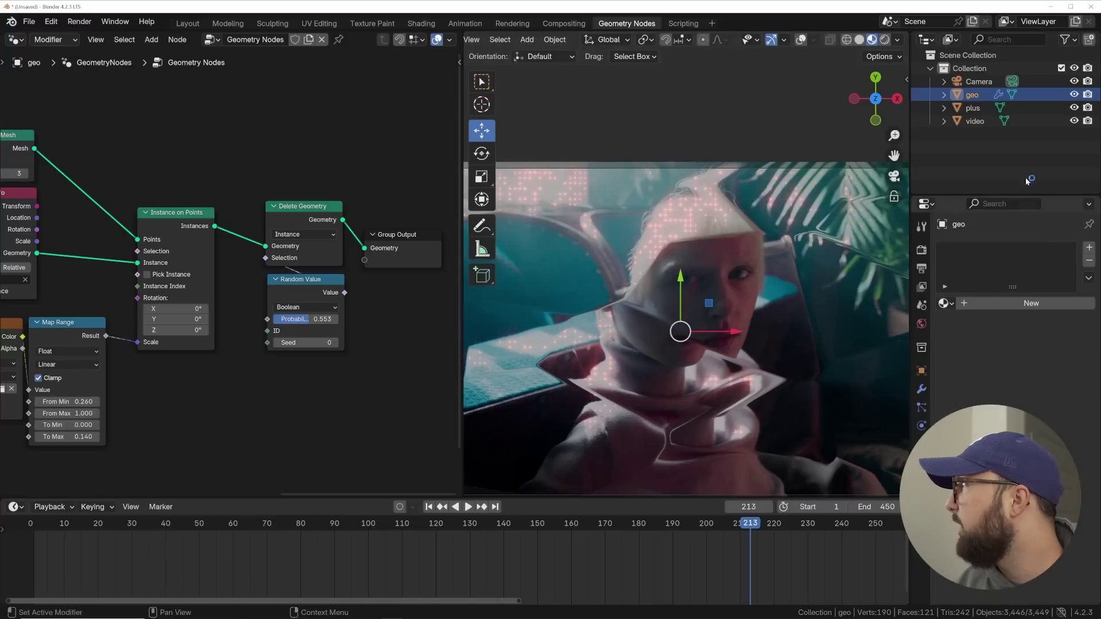
click(973, 108)
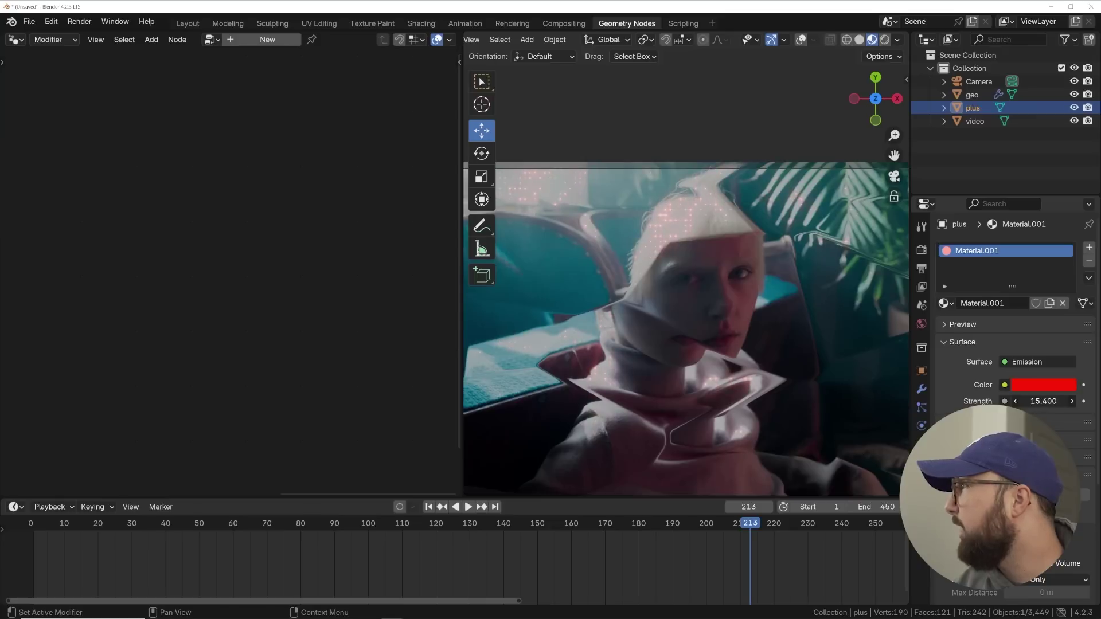
drag(1043, 402, 1045, 402)
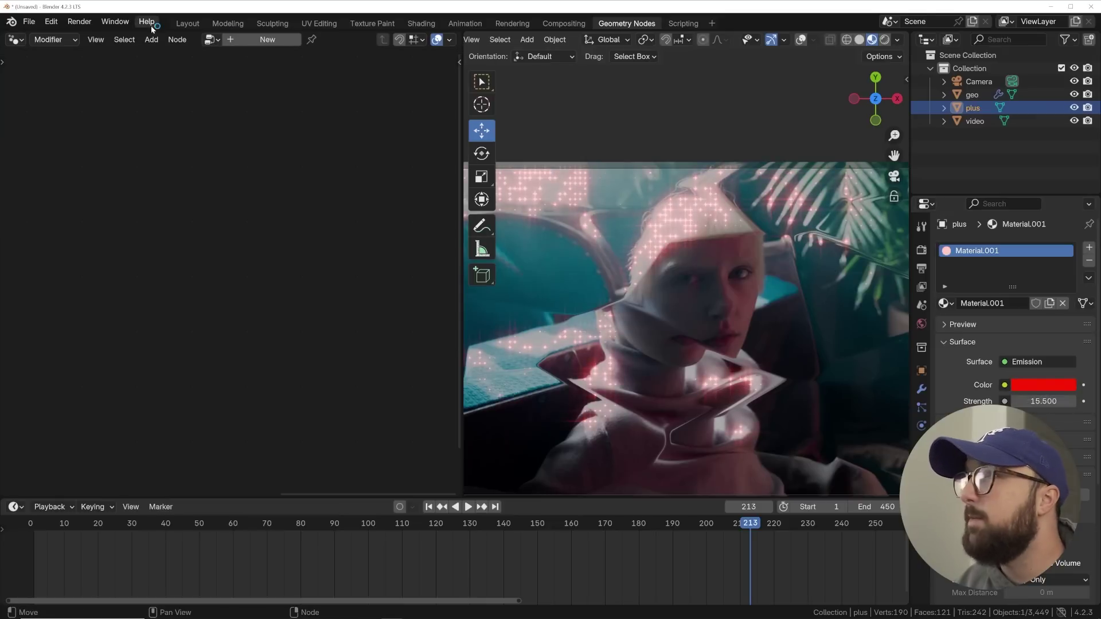
Switch to the Layout workspace, show the viewport in Rendered shading with the compositor enabled, and hide the overlays
click(188, 23)
click(884, 39)
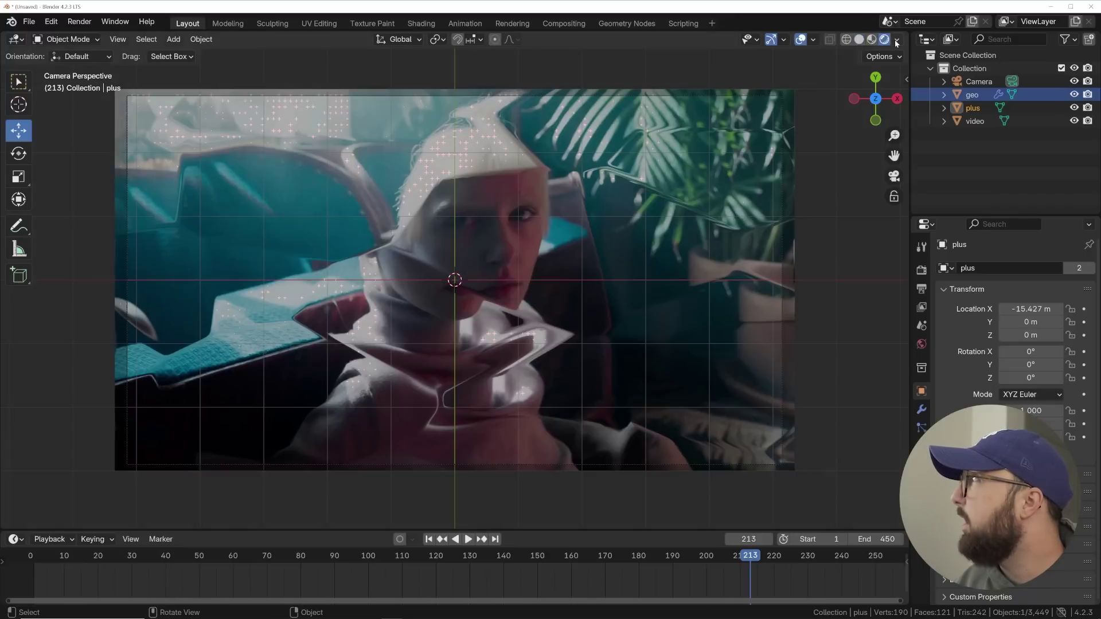
click(897, 39)
click(947, 236)
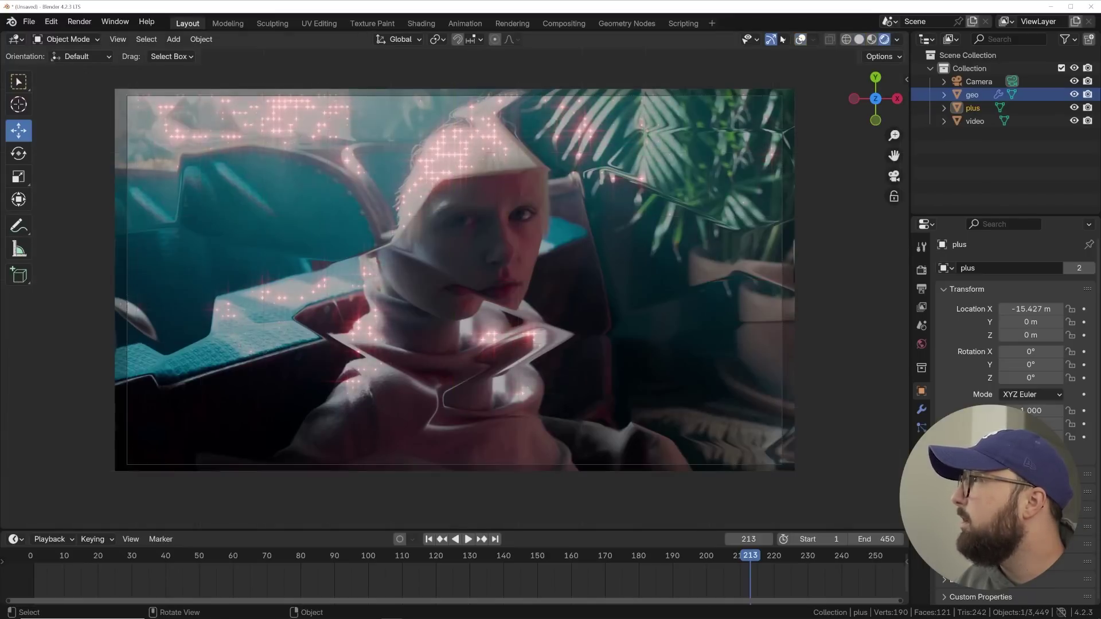
scroll(492, 256, up, 2)
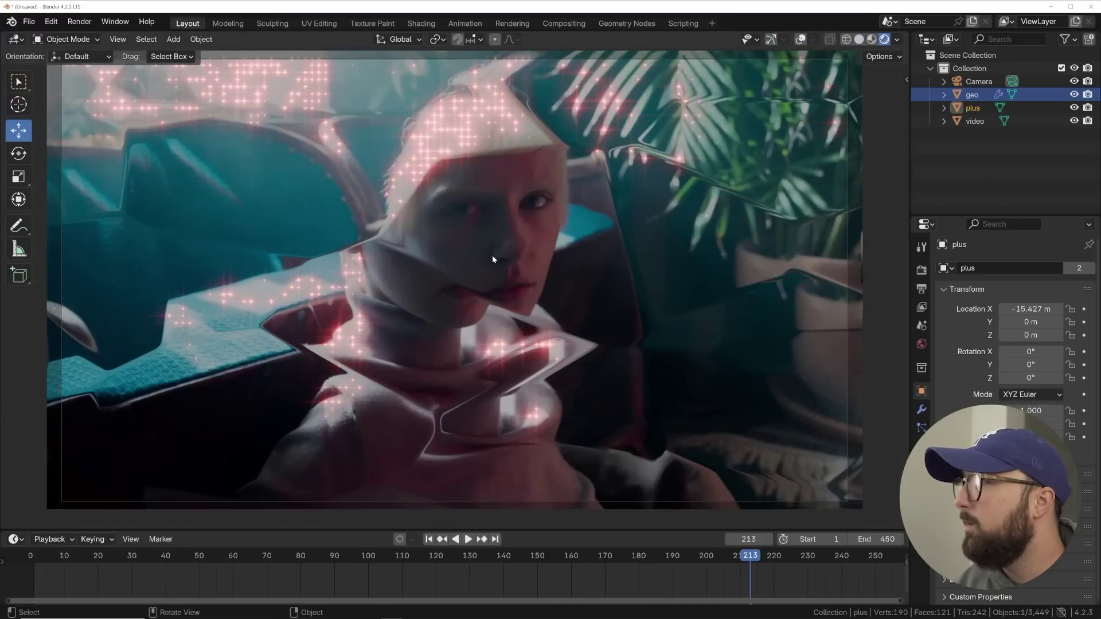
Move to frame 100 and play the animation, pausing along the way, to examine the glowing plus effect over the warped video
click(209, 555)
click(370, 555)
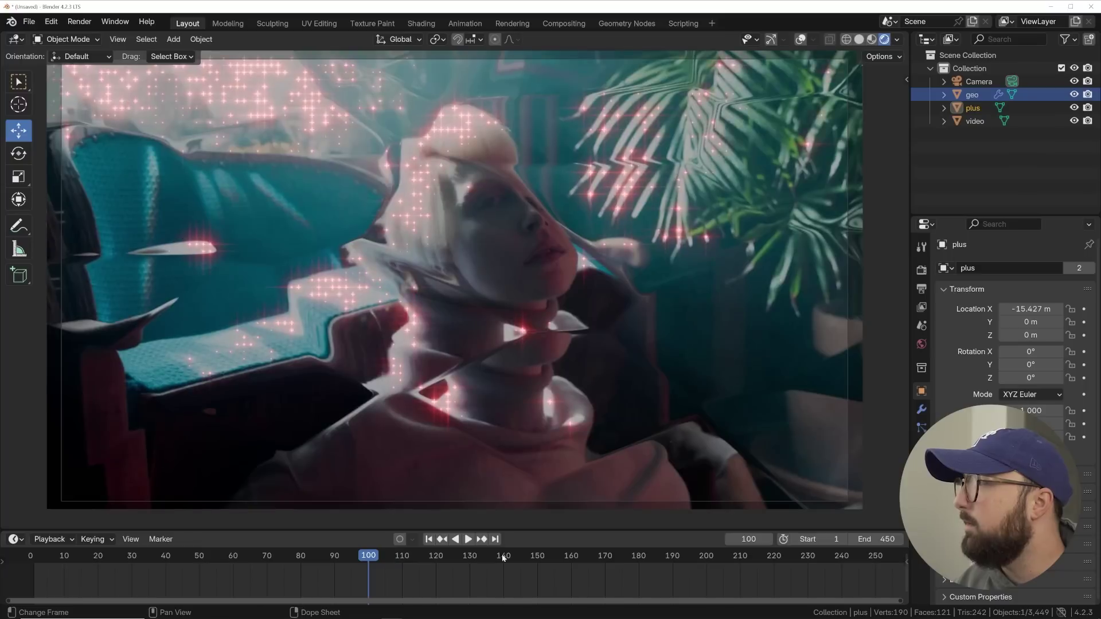
key(space)
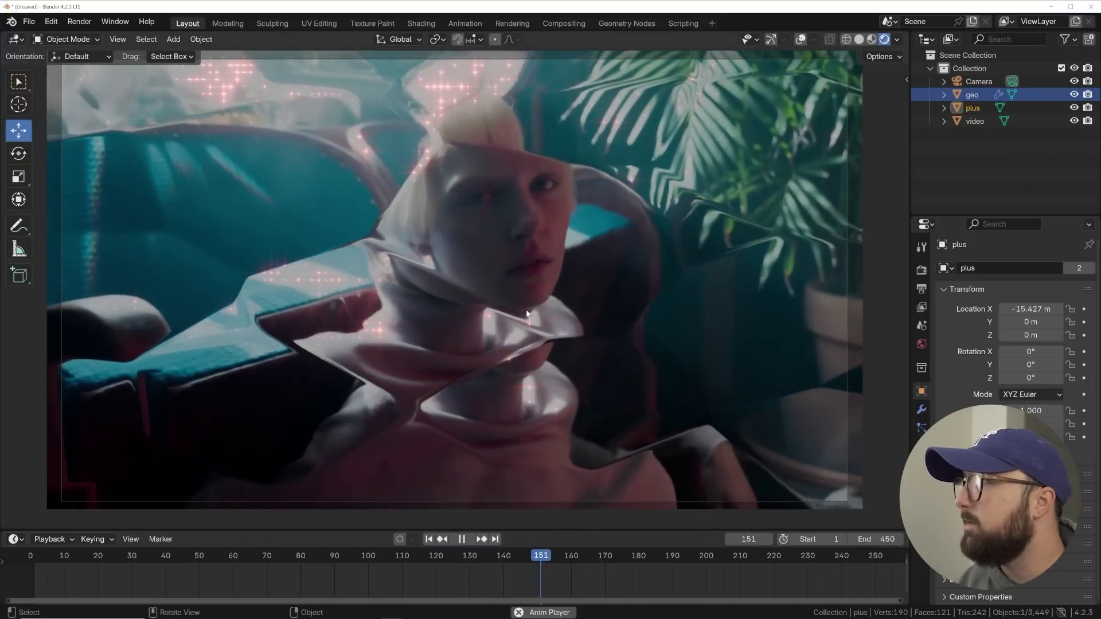
key(space)
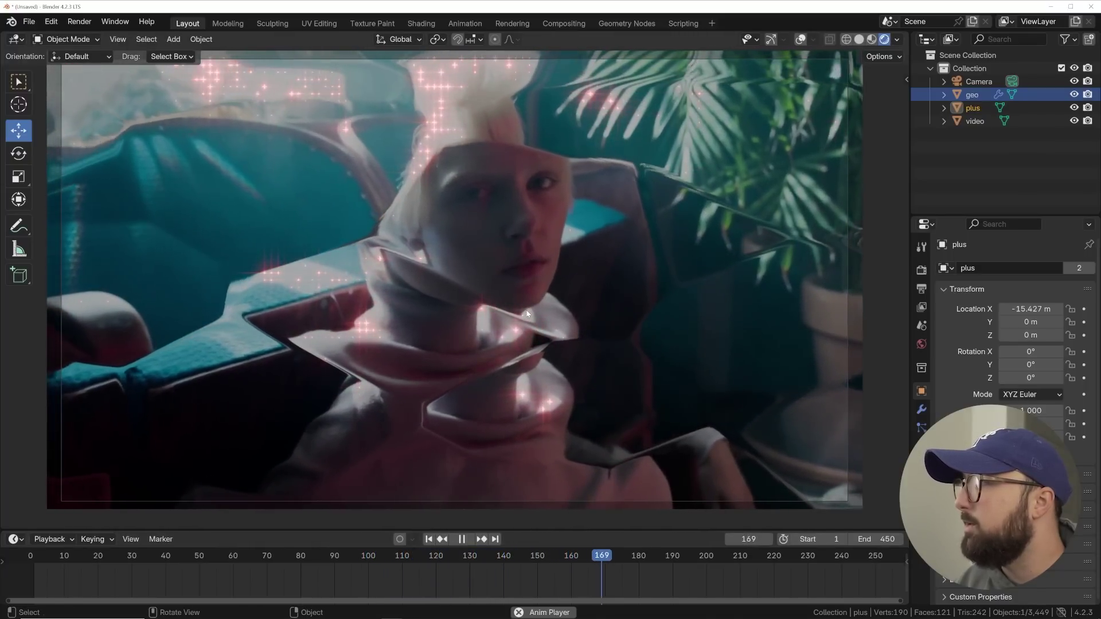
key(space)
key(space)
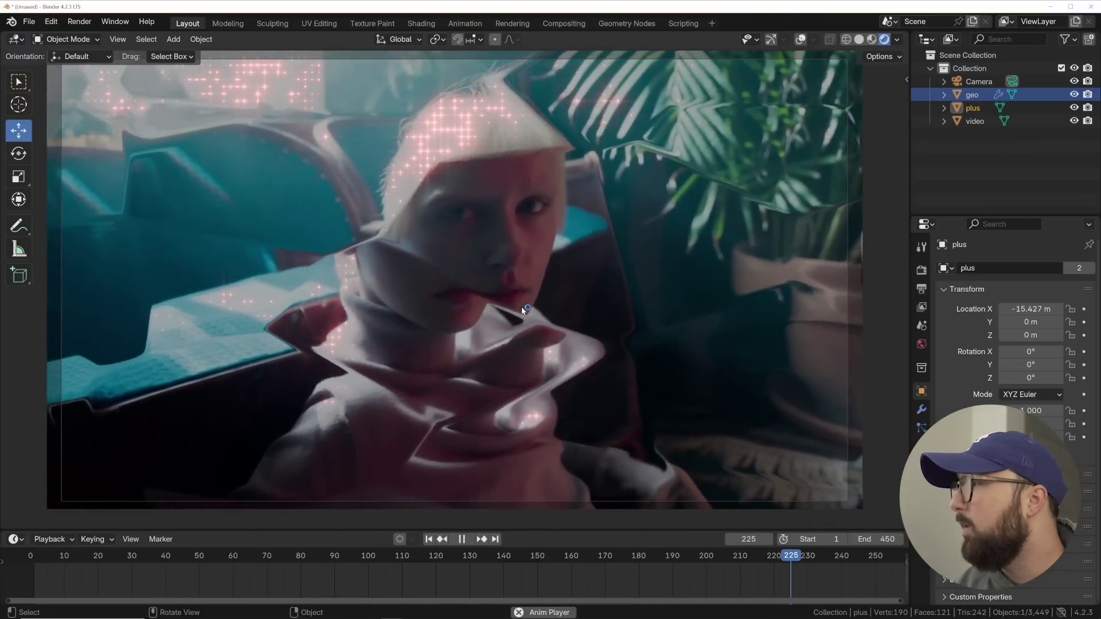
key(space)
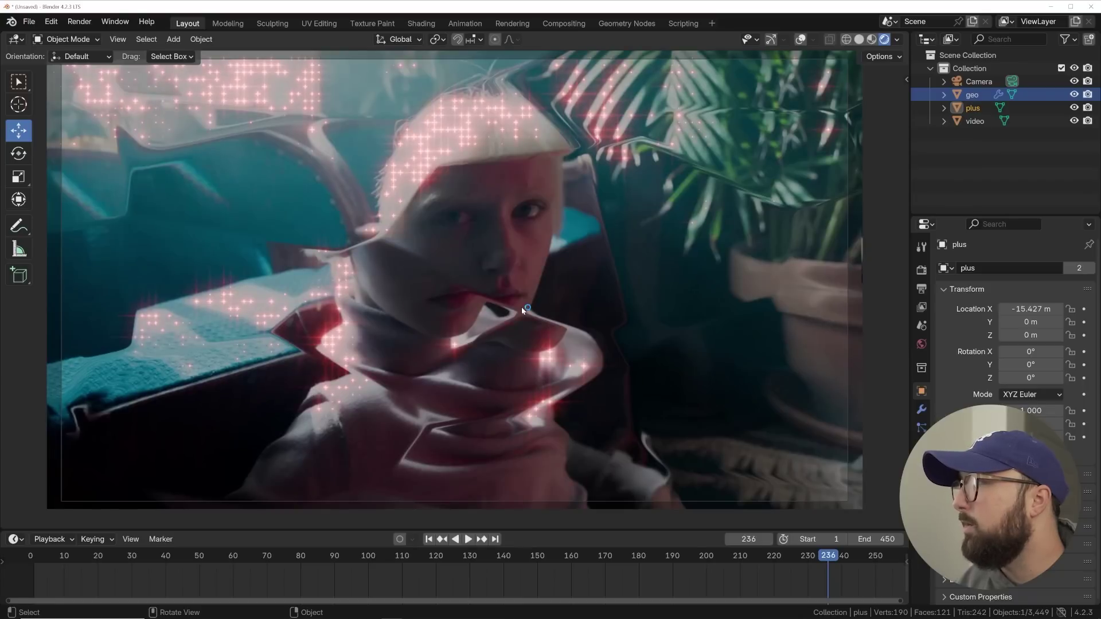